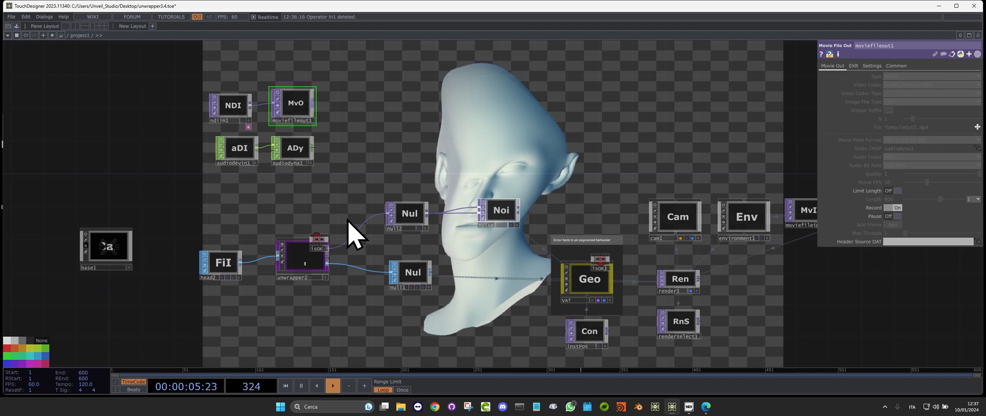
Step: Examine the project network around the VAT geometry and inspect the image output settings of render1
scroll(327, 277, "up", 2)
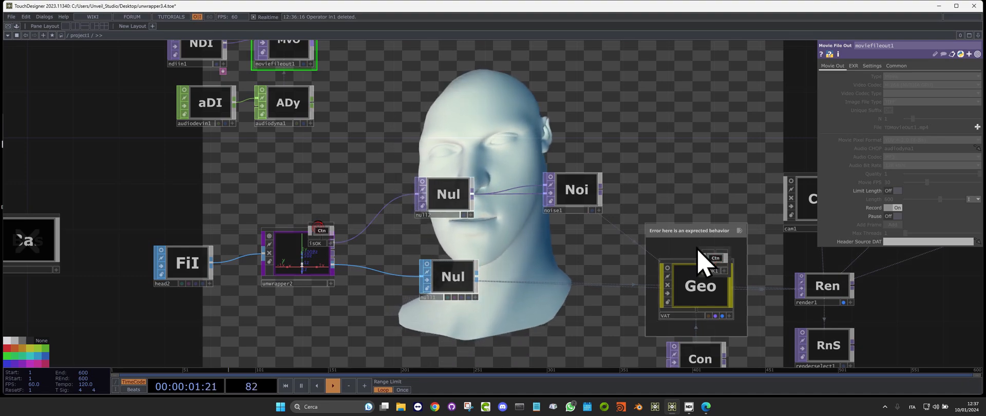
scroll(619, 144, "up", 5)
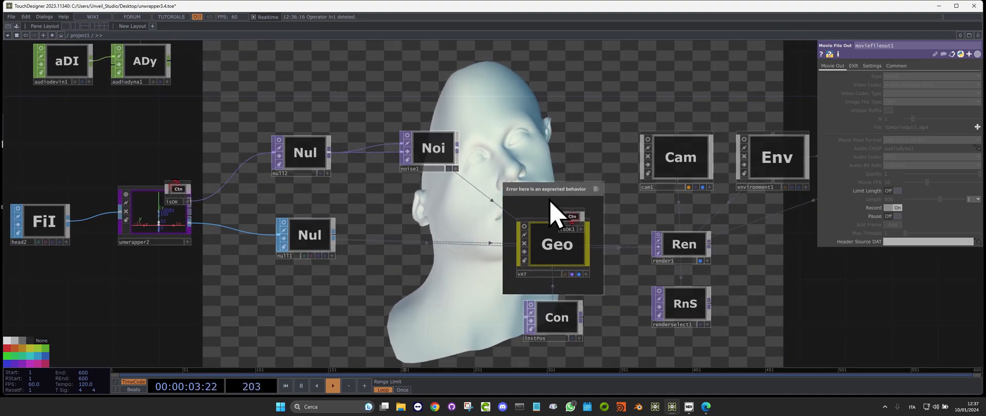
scroll(596, 194, "down", 5)
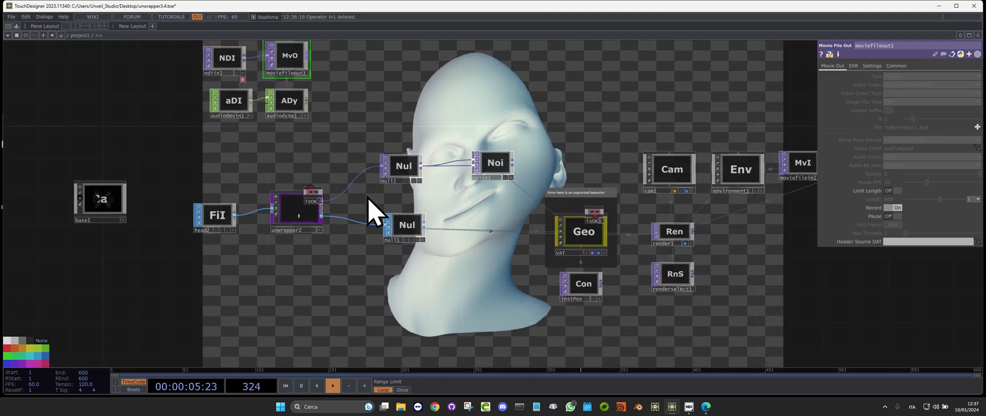
left_click(675, 237)
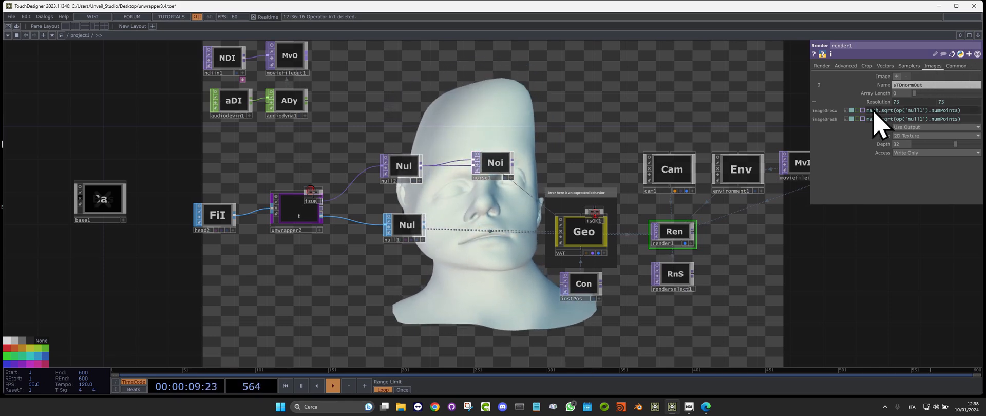
mouse_move(872, 110)
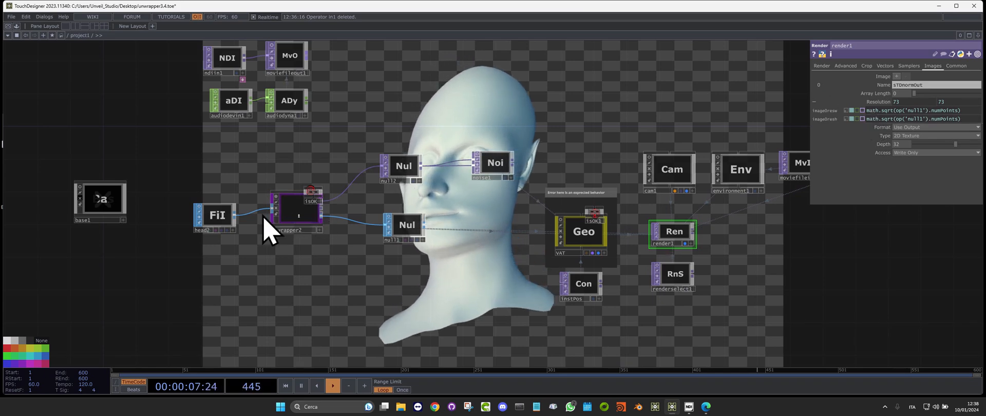
Step: Enter the unwrapper2 component and read the error details of the extractPos GLSL material
scroll(212, 202, "up", 5)
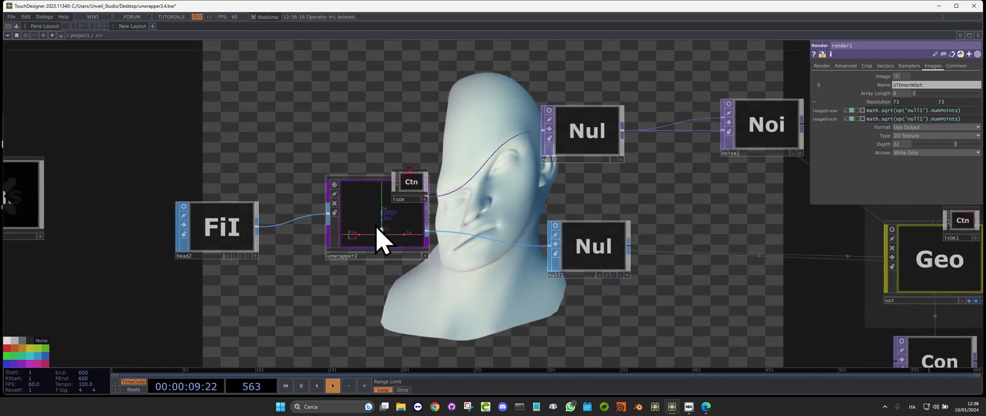
scroll(378, 238, "up", 3)
scroll(398, 252, "down", 2)
left_click_drag(403, 279, 282, 194)
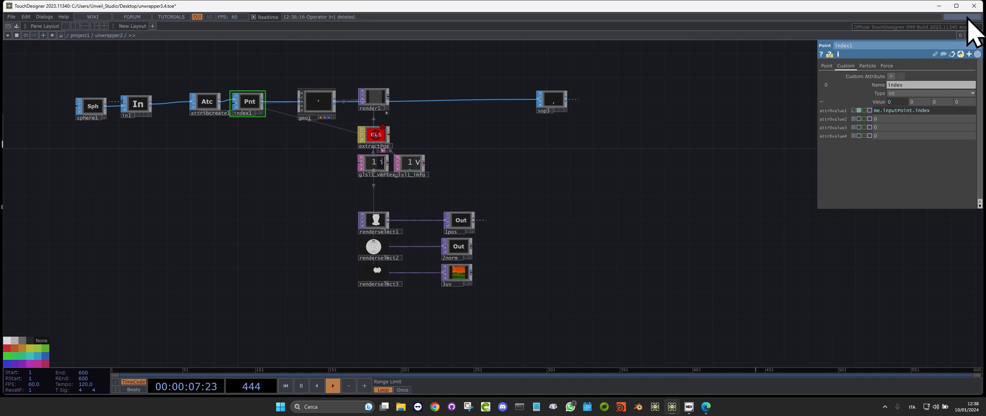
scroll(277, 97, "up", 2)
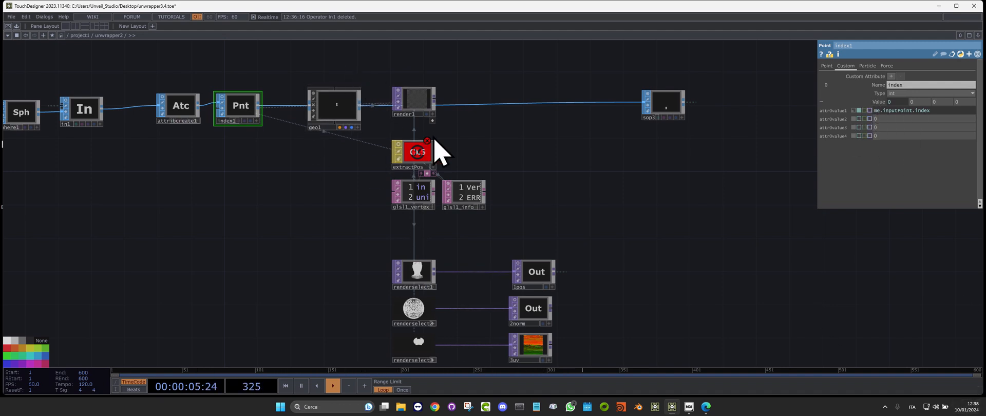
scroll(415, 164, "up", 3)
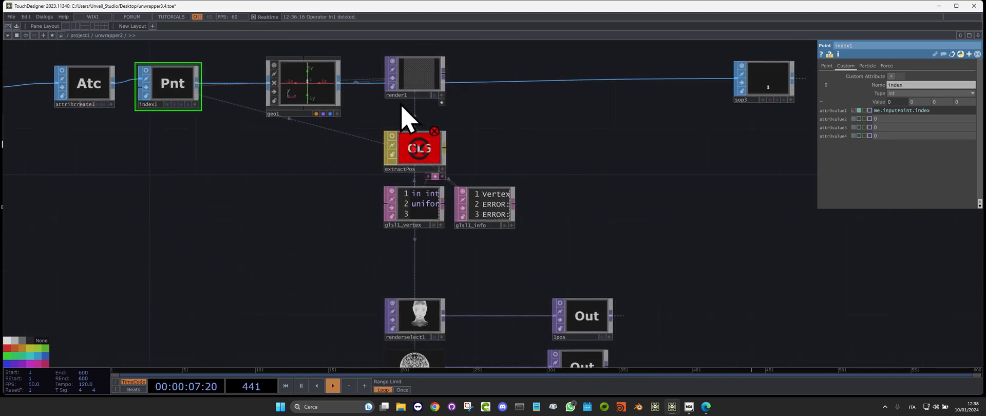
scroll(400, 104, "down", 6)
scroll(411, 157, "up", 2)
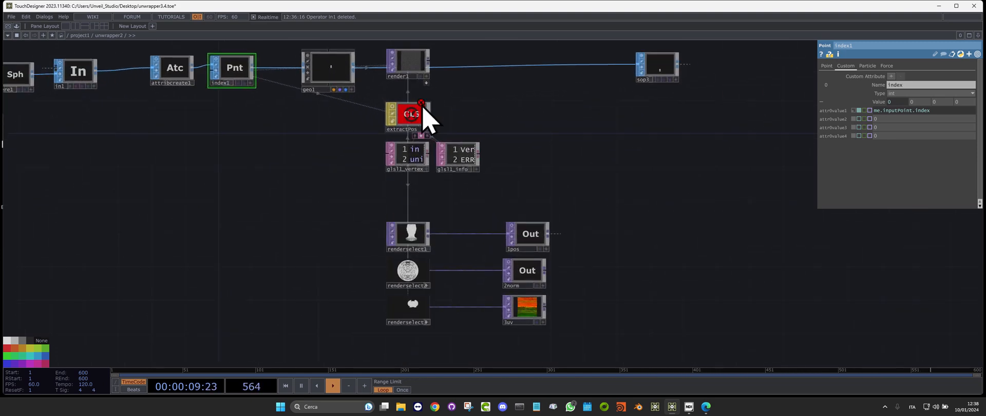
mouse_move(422, 105)
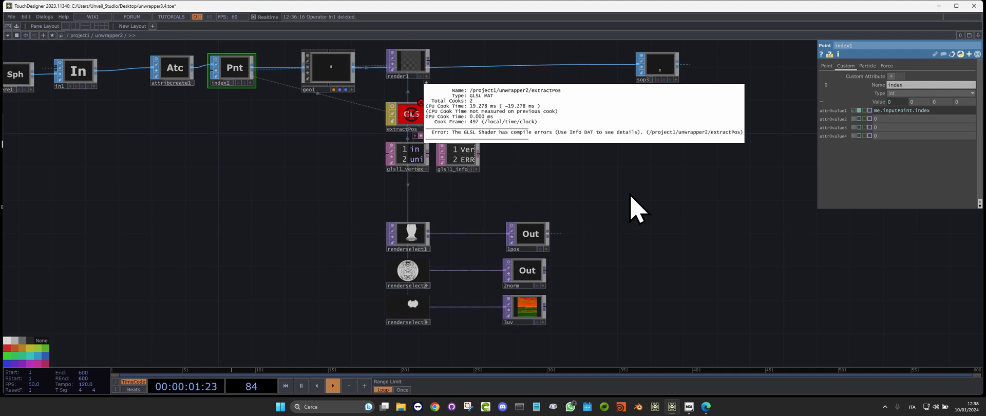
Step: Select the three Render Select operators and examine the vertex shader code in glsl1_vertex
left_click_drag(337, 197, 444, 367)
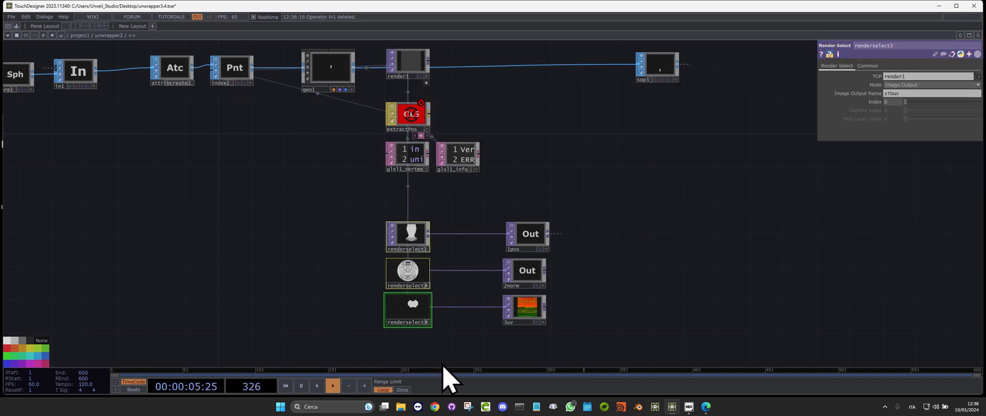
scroll(402, 110, "up", 4)
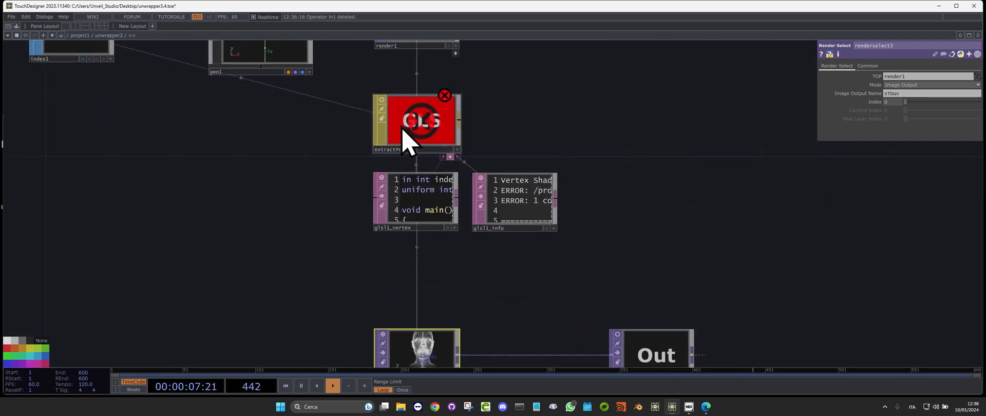
scroll(382, 202, "up", 2)
left_click_drag(287, 211, 340, 338)
scroll(340, 334, "down", 3)
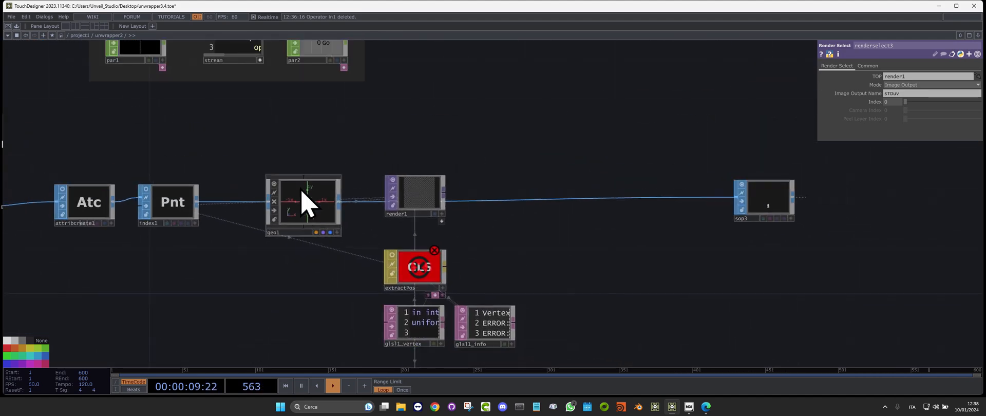
scroll(435, 329, "up", 8)
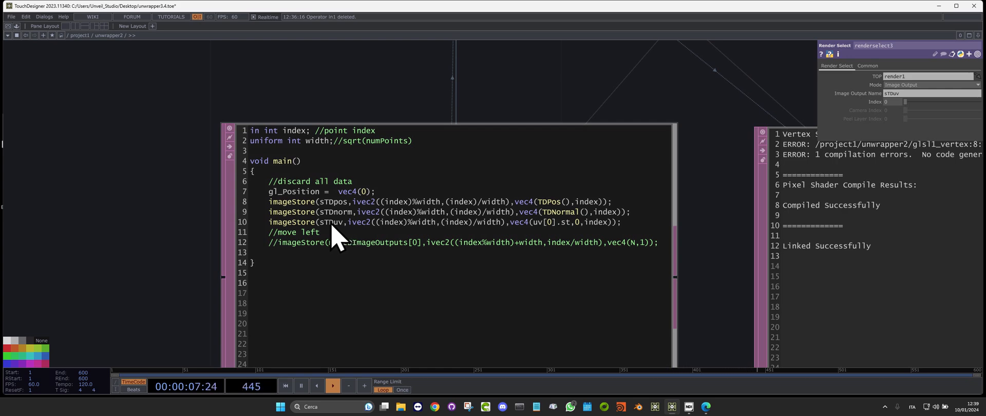
scroll(380, 247, "down", 5)
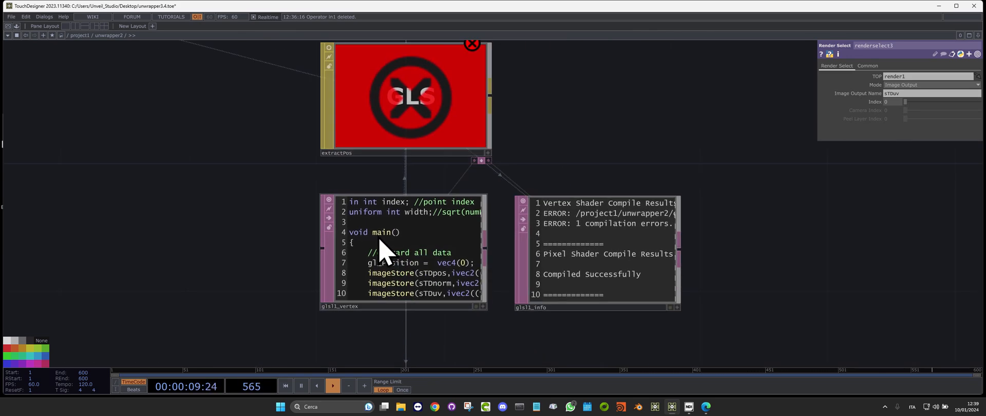
scroll(380, 247, "down", 3)
left_click_drag(440, 176, 441, 216)
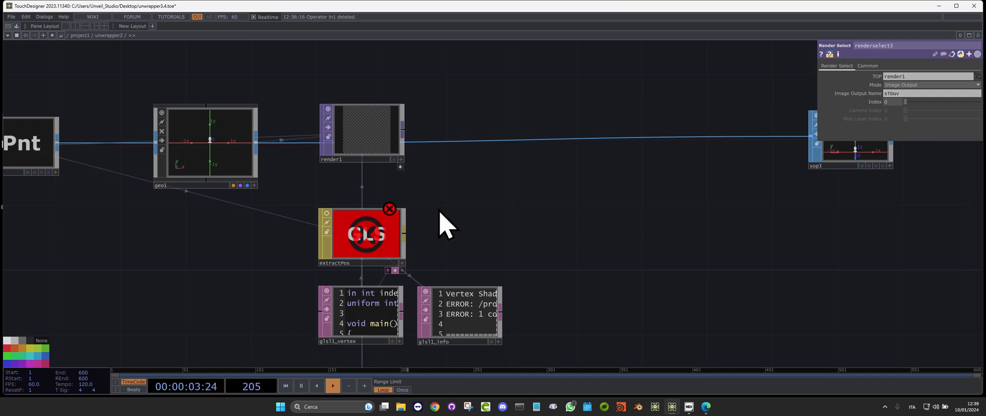
Step: Review the vector uniform of extractPos and the image output settings of render1 inside unwrapper2
left_click(363, 122)
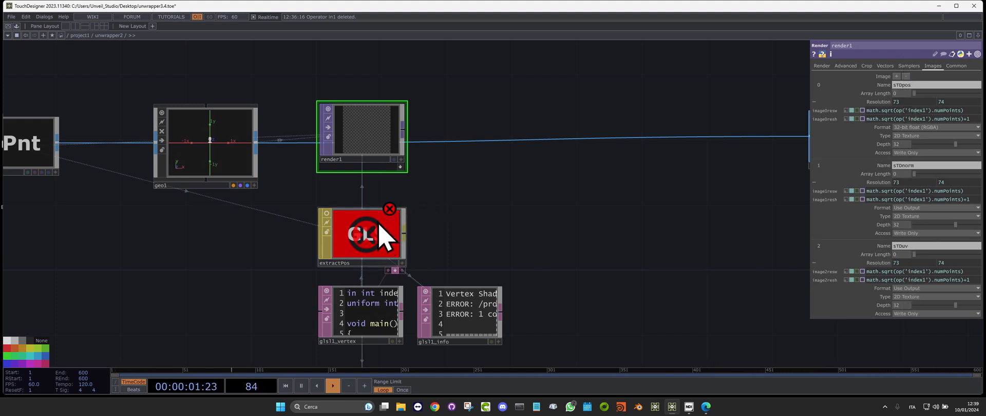
left_click(392, 211)
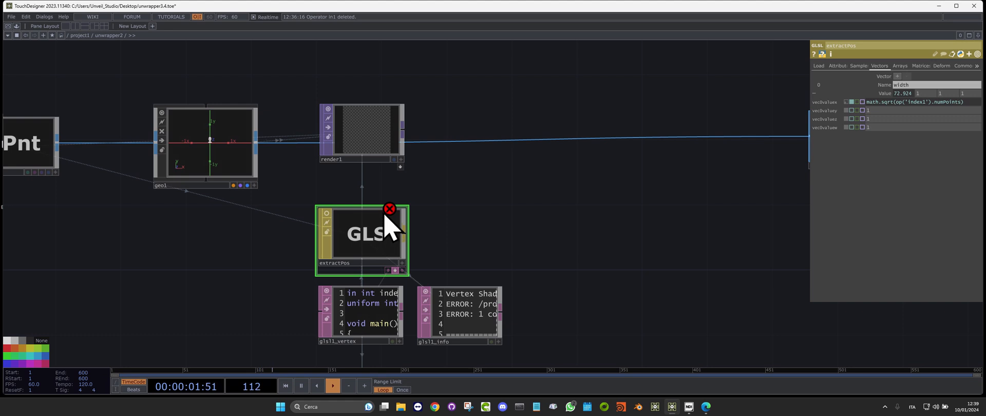
left_click(378, 157)
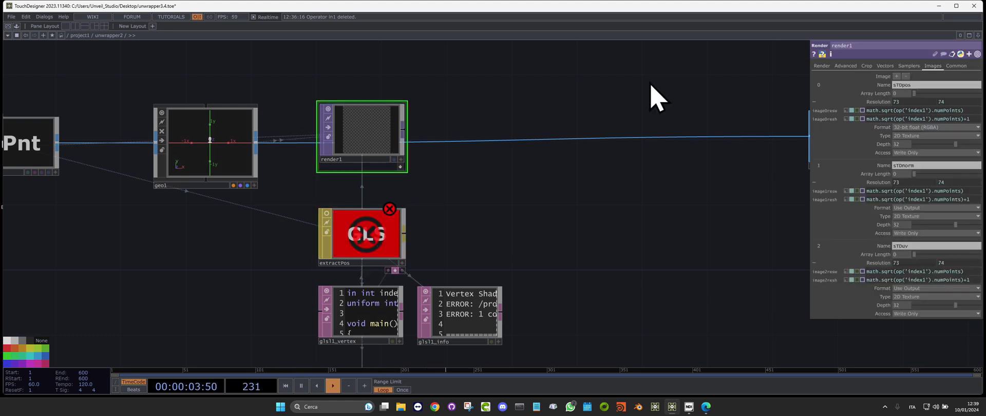
Step: Open the Render TOP documentation in the browser from render1's Python help and highlight the Images Page parameters heading
left_click(822, 54)
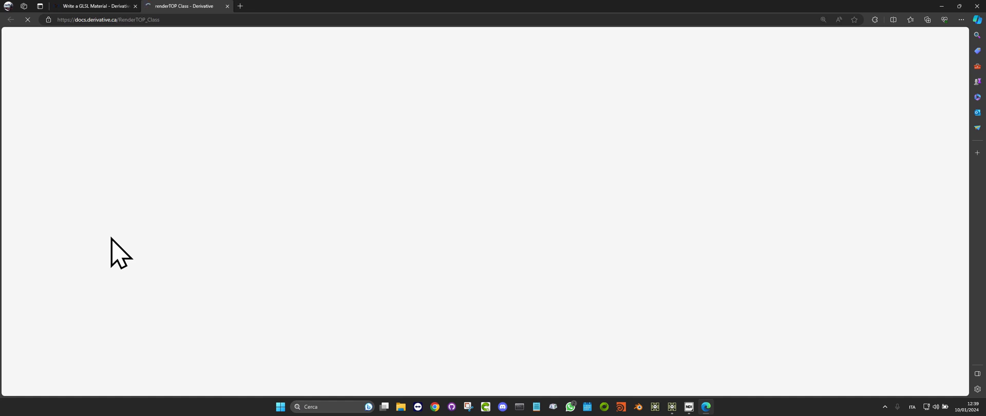
left_click(472, 159)
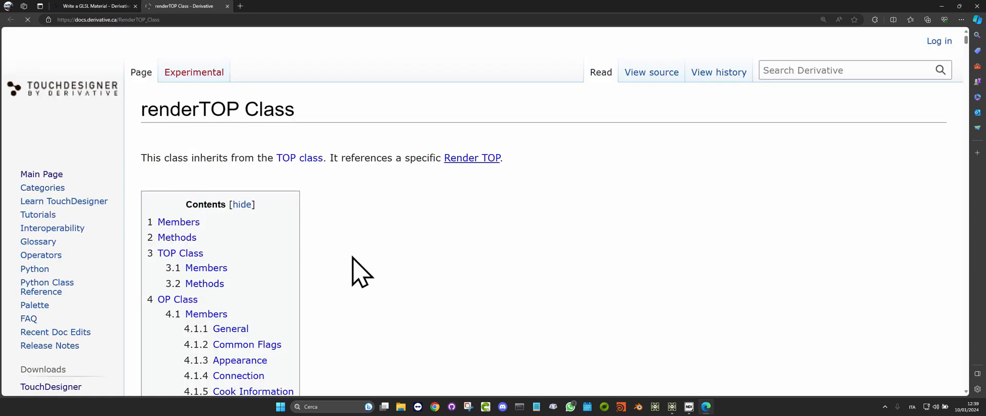
scroll(429, 286, "down", 3)
scroll(431, 293, "down", 15)
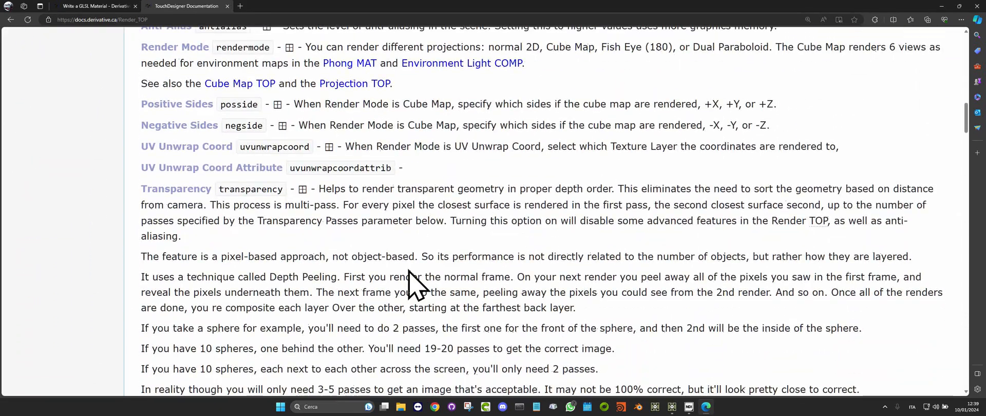
scroll(411, 283, "down", 2, "ctrl")
scroll(409, 270, "down", 10)
scroll(164, 257, "down", 9)
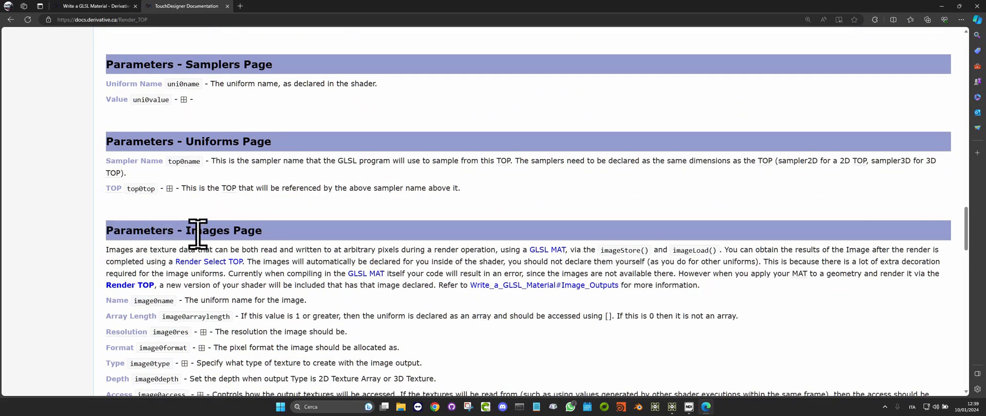
left_click_drag(192, 231, 282, 242)
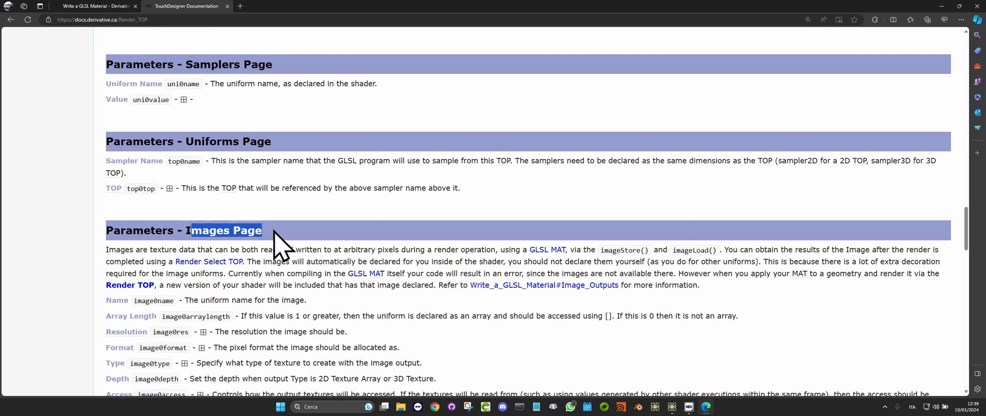
Step: Follow the Image Outputs reference to the Write a GLSL Material page and highlight the sentence about GLSL MAT compile errors
left_click(525, 288)
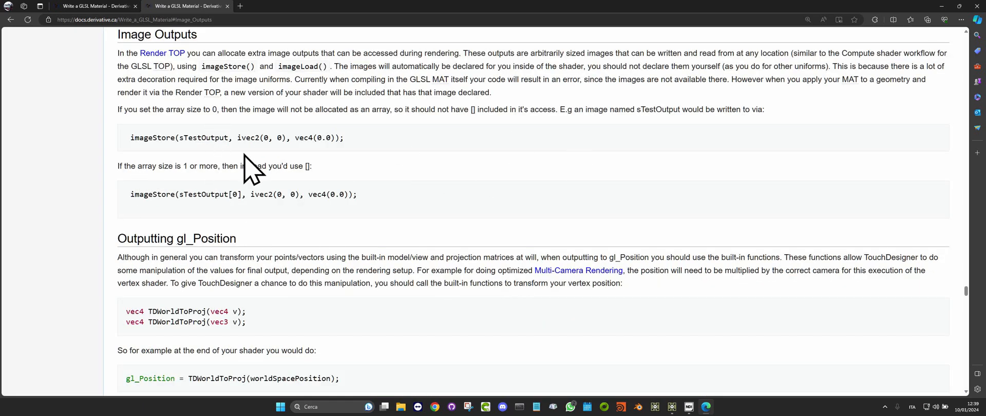
scroll(251, 167, "up", 2)
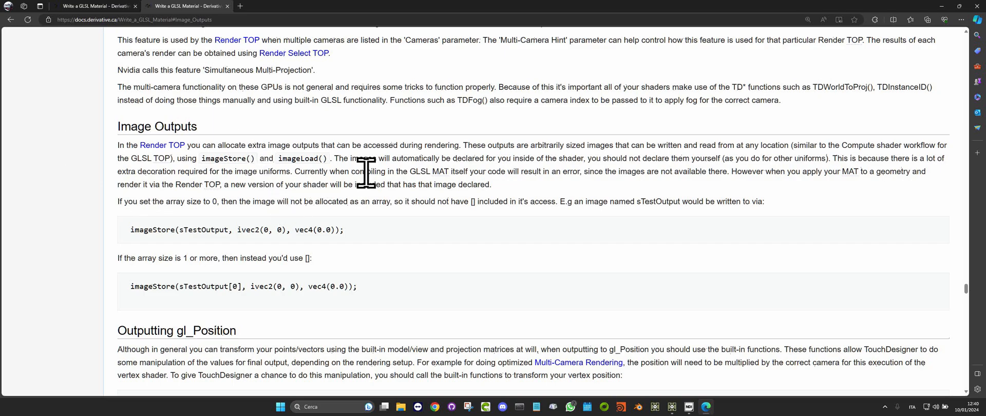
scroll(306, 172, "up", 2, "ctrl")
scroll(433, 253, "down", 6)
scroll(387, 257, "down", 1)
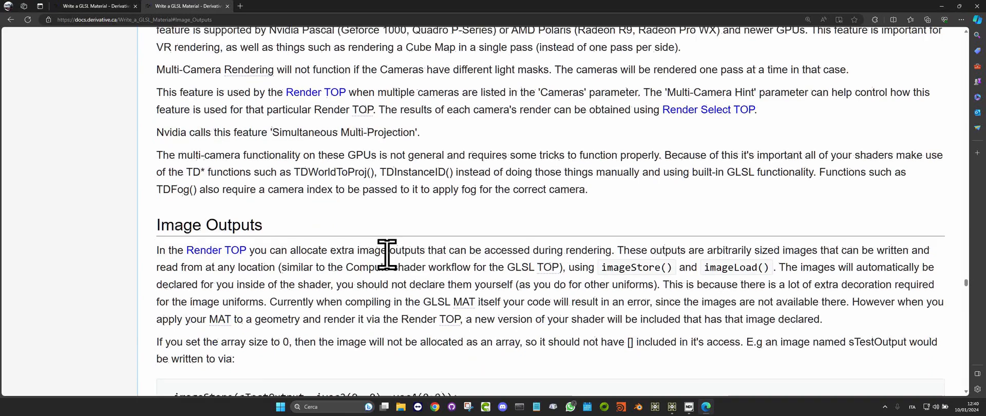
scroll(387, 253, "down", 2)
left_click_drag(271, 212, 650, 211)
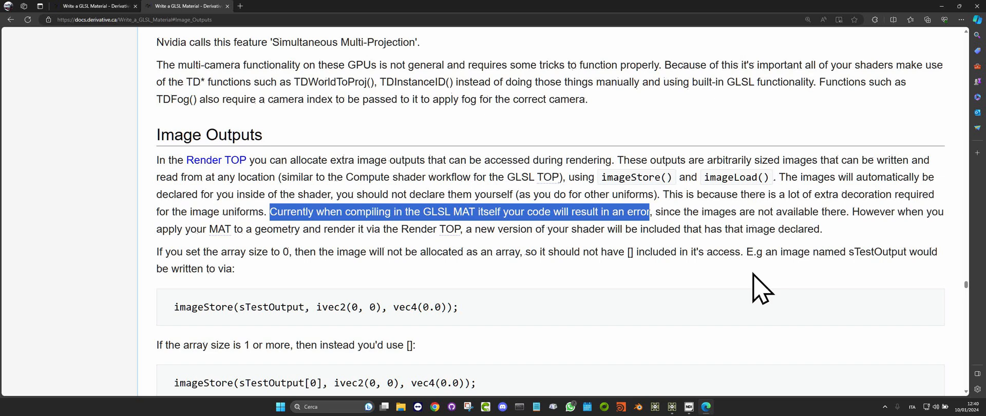
Step: Return to TouchDesigner, look over the extractPos and render1 network, and go back up to the parent project network
left_click(943, 5)
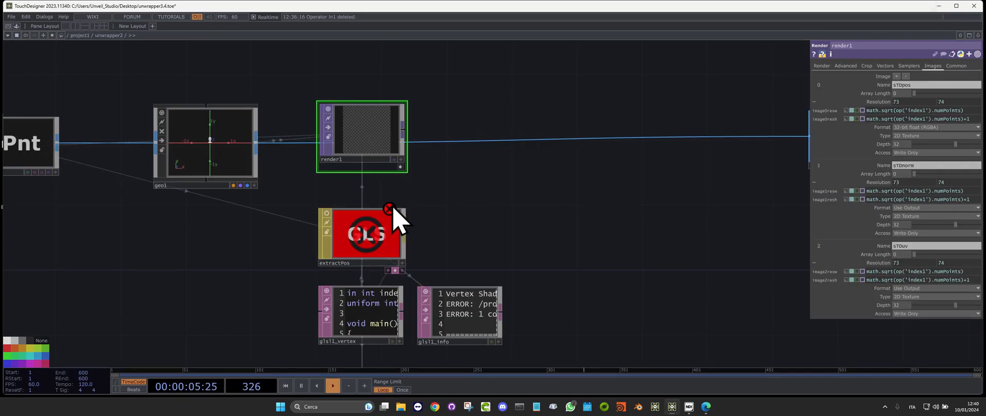
mouse_move(372, 208)
left_click_drag(436, 267, 326, 170)
scroll(358, 154, "down", 4)
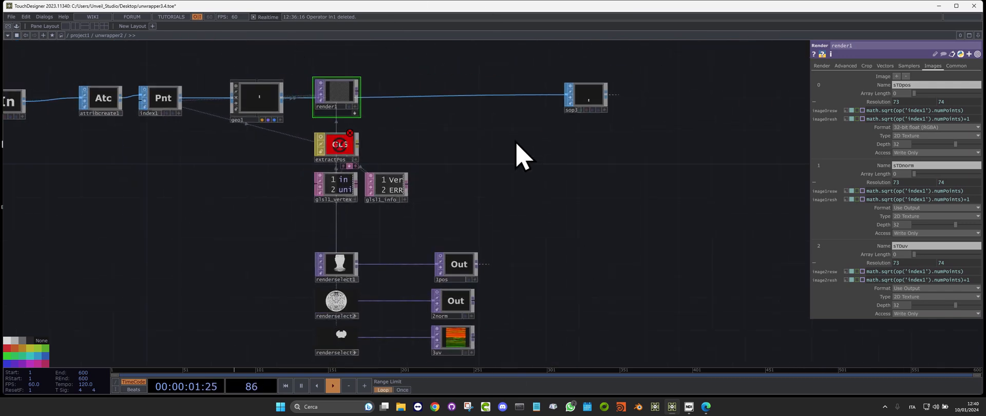
key("u")
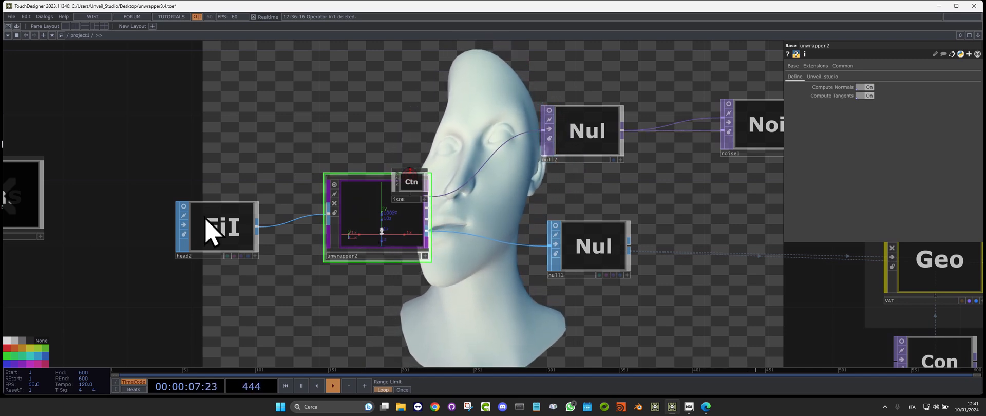
Step: Move the head2 File In operator slightly up to line it up with the input of unwrapper2
left_click_drag(231, 234, 234, 221)
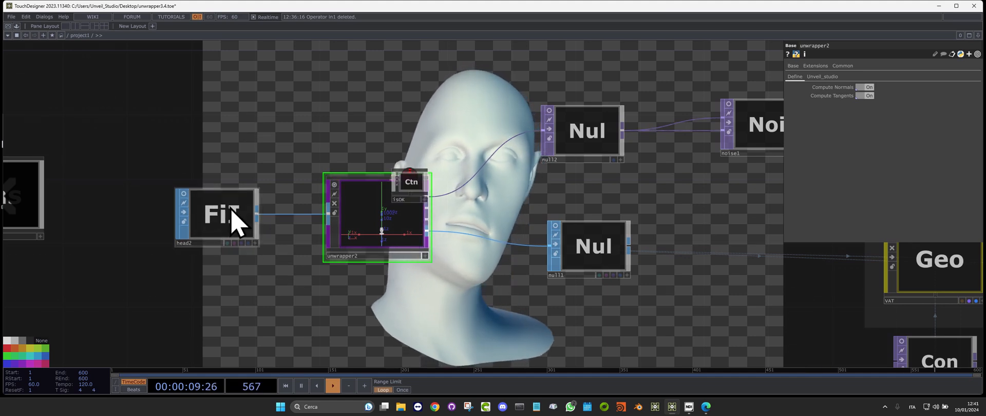
left_click_drag(755, 238, 383, 254)
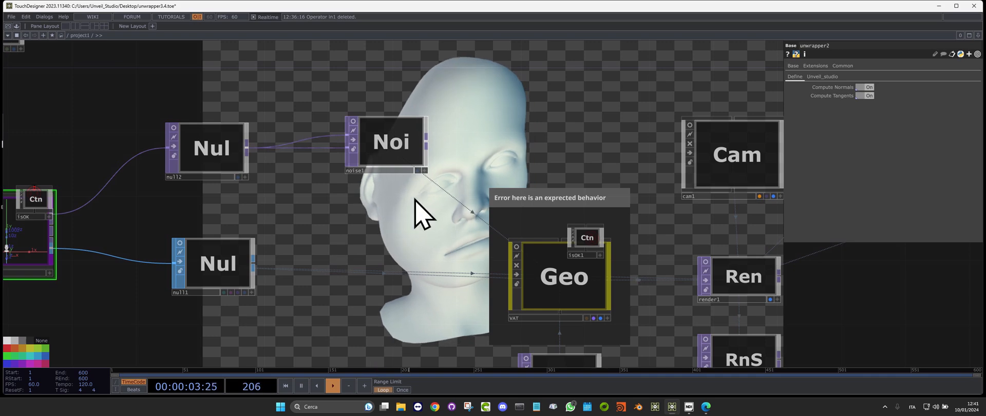
scroll(436, 206, "down", 4)
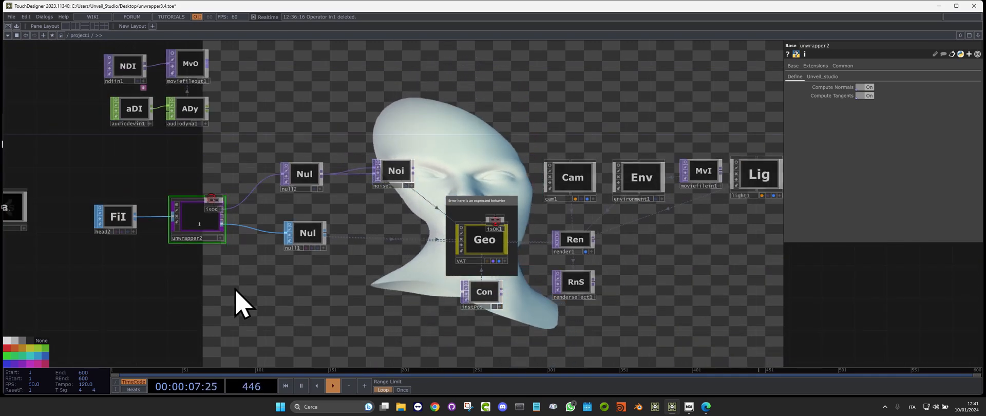
Step: Examine the VAT geometry, the render1 setup and the image output preview of renderselect1 in the project network
left_click_drag(100, 154, 791, 332)
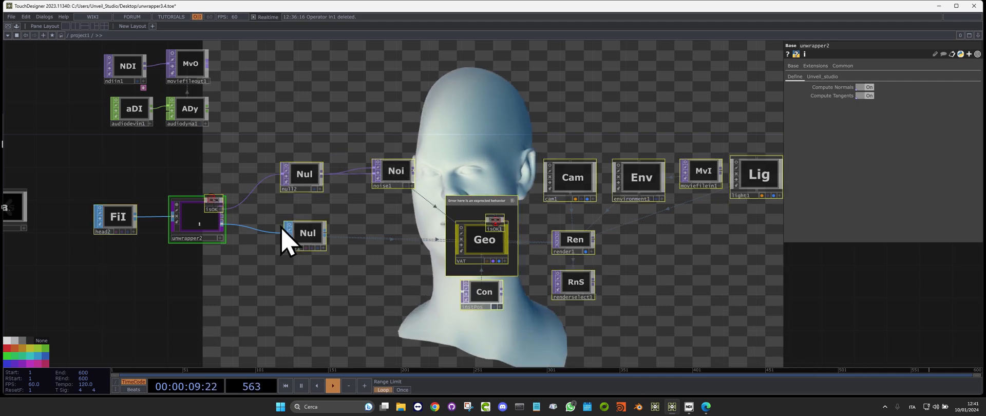
left_click(494, 239)
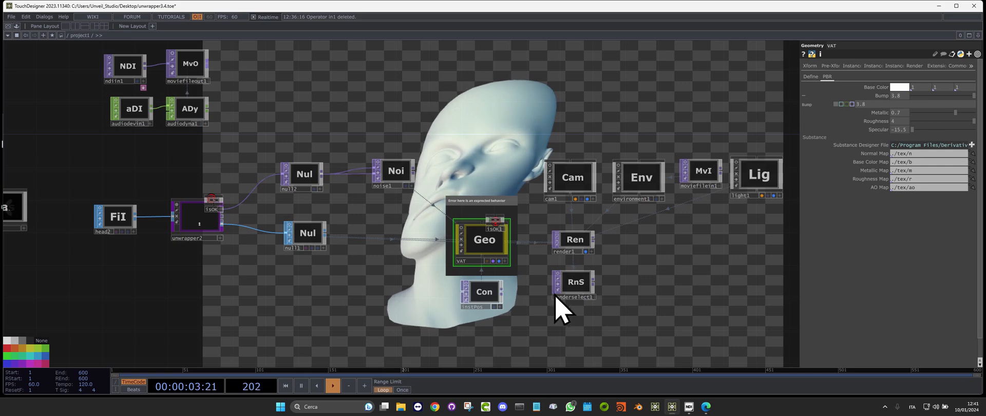
scroll(483, 279, "up", 3)
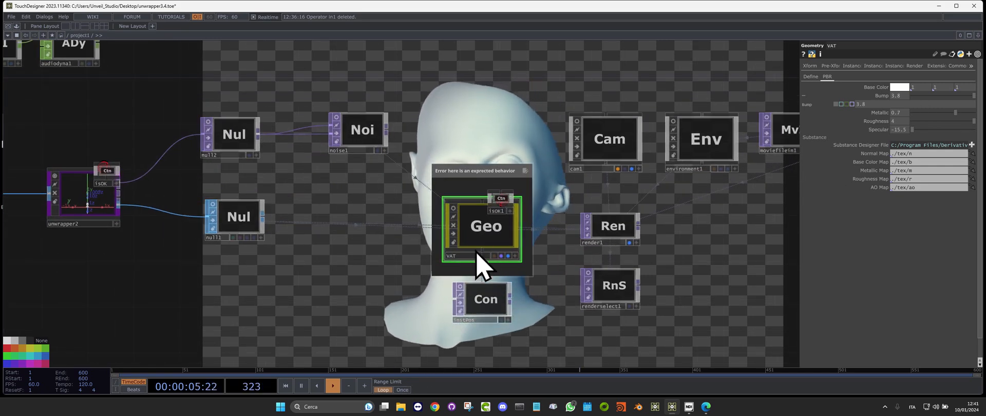
left_click(610, 291)
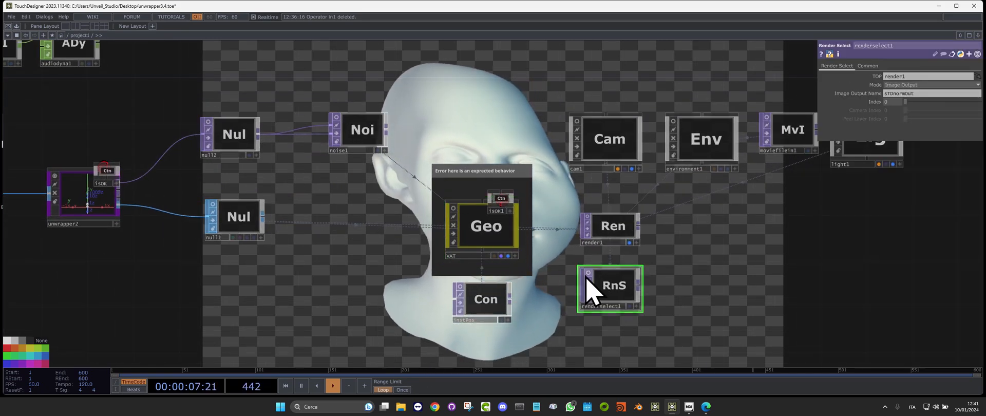
scroll(591, 288, "up", 5)
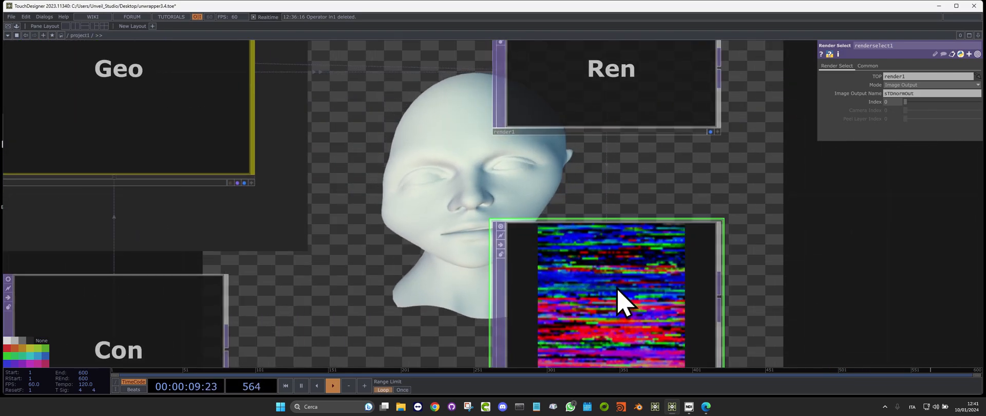
scroll(627, 277, "down", 3)
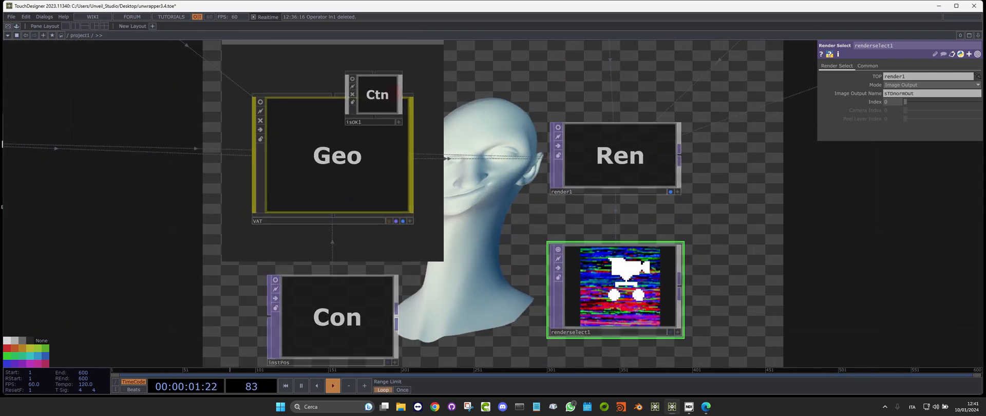
scroll(624, 288, "up", 5)
scroll(586, 275, "down", 5)
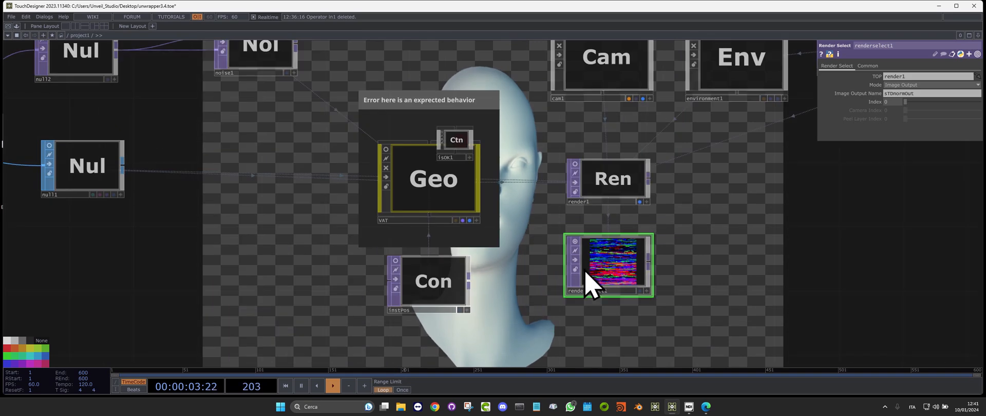
left_click(436, 198)
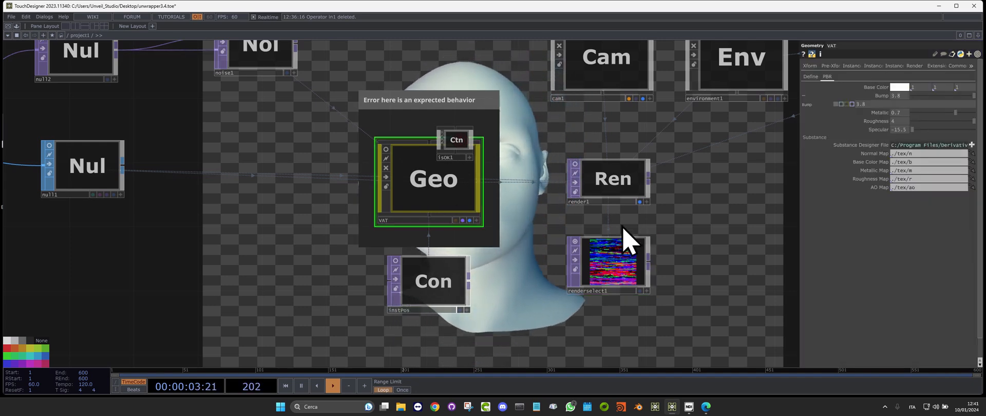
scroll(511, 270, "down", 5)
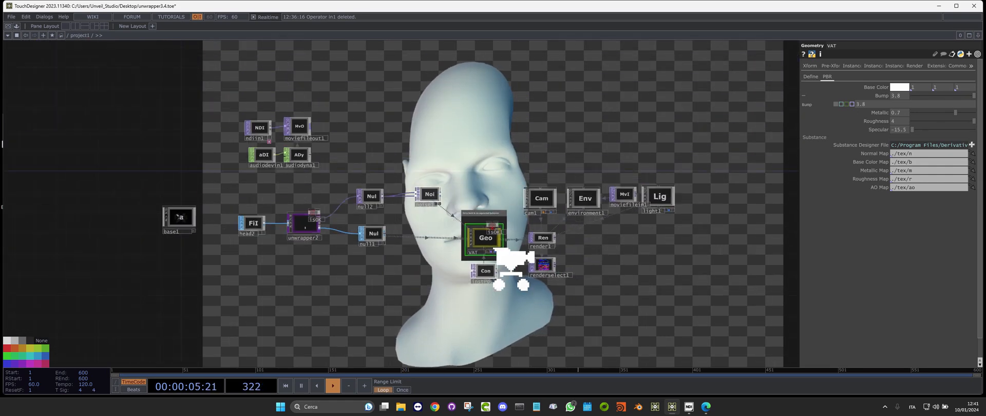
Step: Set head2 apart and collapse the unwrapper2, VAT geometry and render operators into a single Base with cooking disabled
left_click_drag(296, 196, 638, 306)
left_click_drag(308, 242, 262, 303)
left_click_drag(326, 200, 684, 323)
left_click(535, 272)
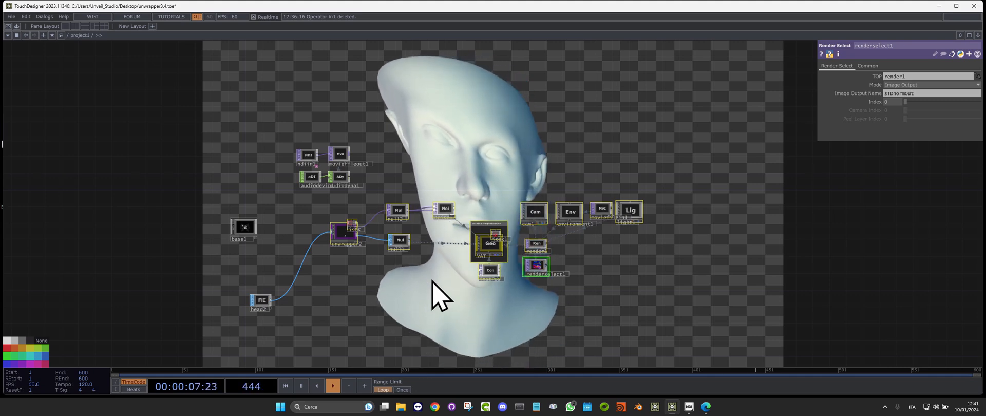
right_click(359, 275)
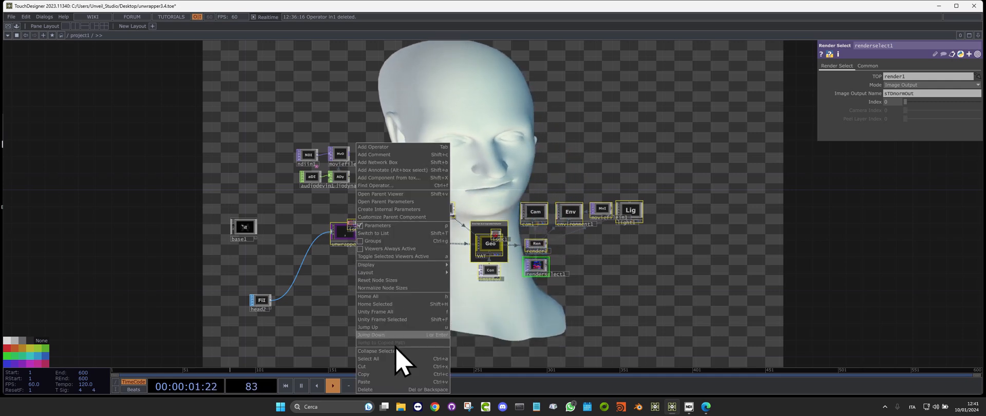
left_click(396, 352)
left_click_drag(488, 230, 336, 274)
scroll(344, 272, "up", 5)
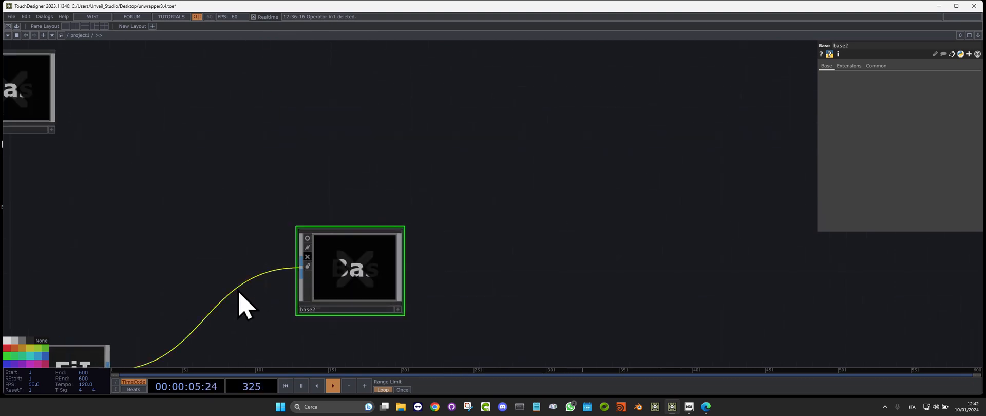
Step: Collapse the Base into another Base, disable its cooking, and disconnect it from head2 while moving it out of the way
right_click(236, 312)
left_click(265, 356)
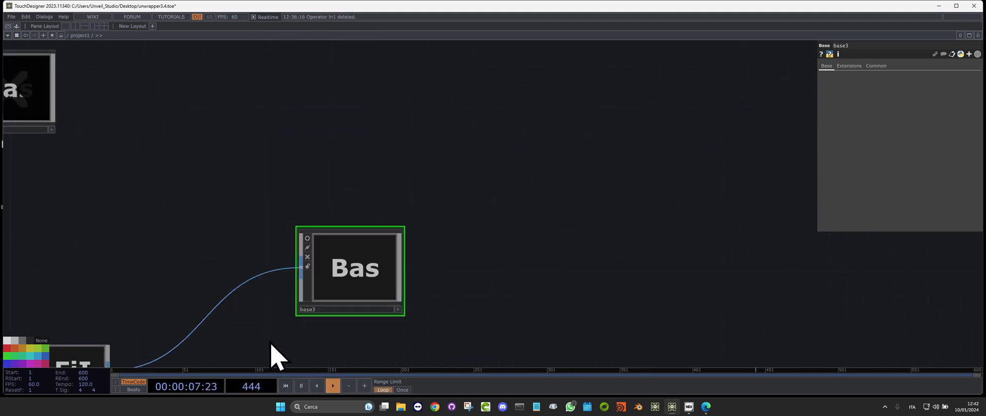
left_click(306, 257)
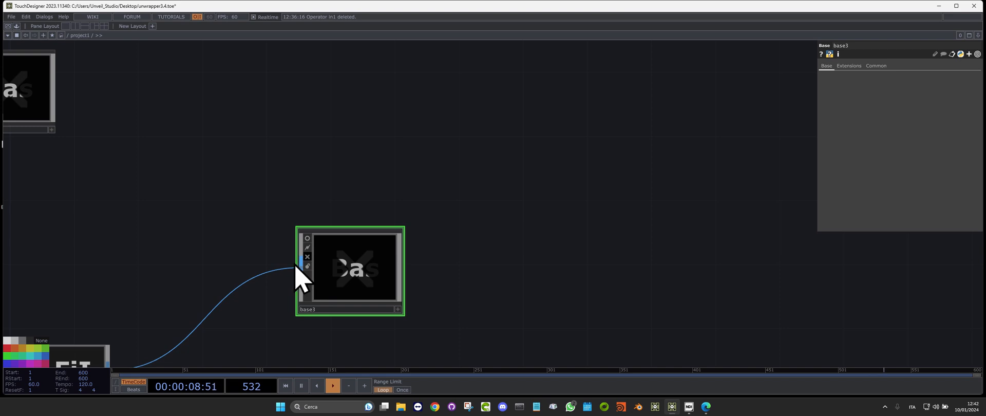
right_click(232, 296)
left_click(264, 316)
left_click_drag(389, 261, 375, 113)
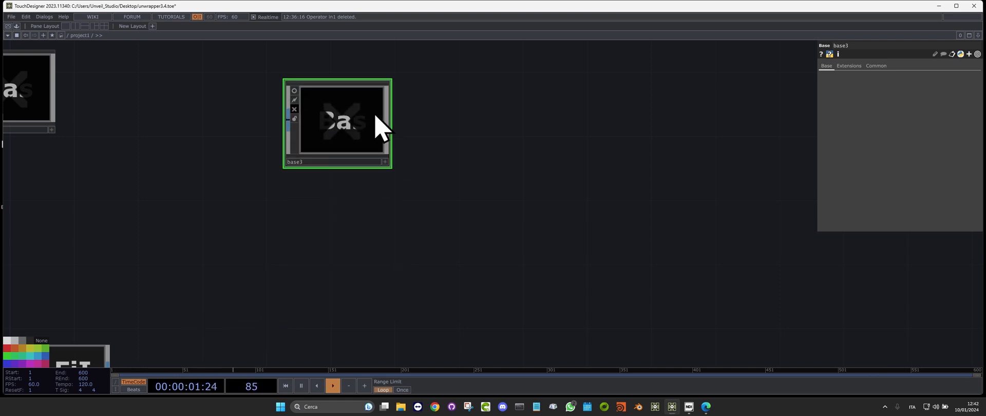
Step: Add a Render TOP in the empty area beside the head2 operator
scroll(376, 113, "down", 5)
scroll(245, 207, "up", 5)
left_click_drag(306, 204, 324, 247)
left_click(285, 236)
left_click_drag(412, 222, 314, 176)
scroll(269, 212, "up", 5)
left_click_drag(311, 212, 339, 211)
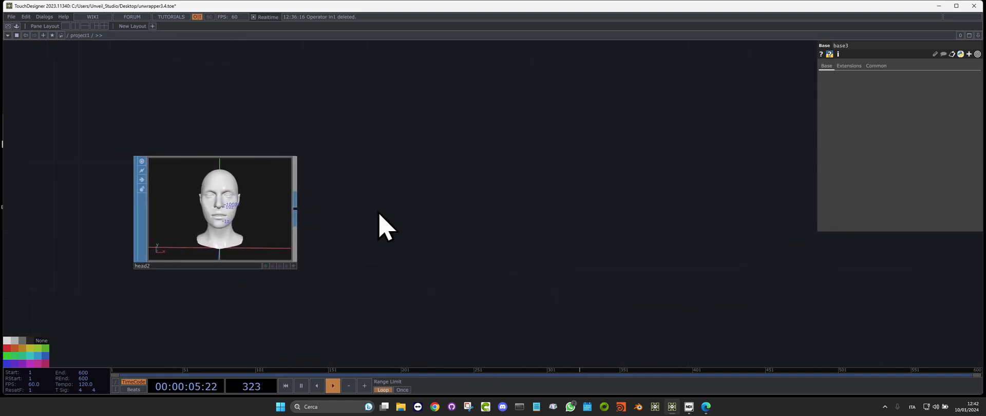
key("Tab")
type("re")
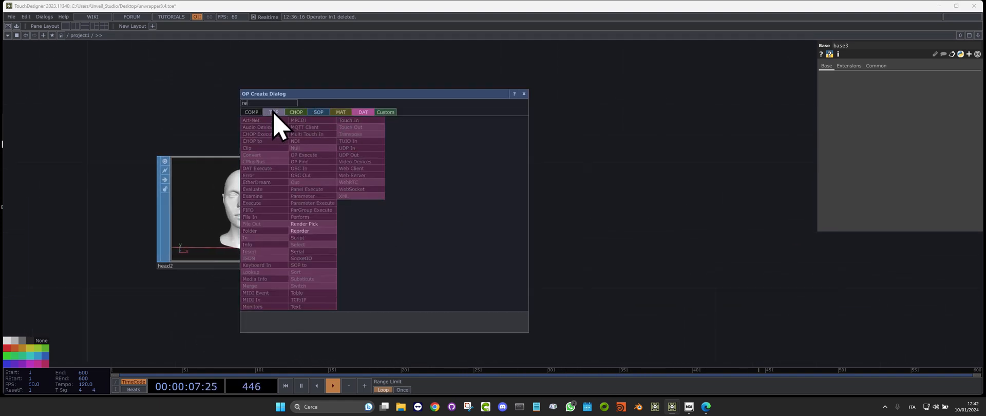
left_click(274, 113)
left_click(411, 203)
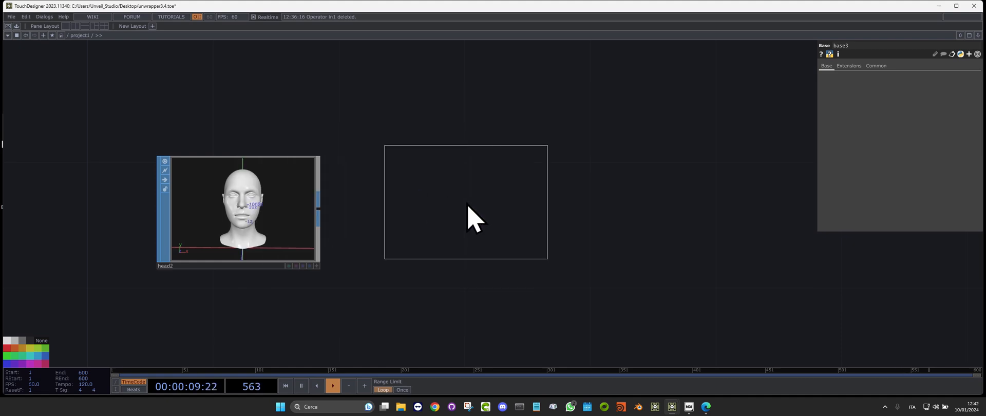
left_click(468, 204)
Step: Add a Render Select TOP beside the Render TOP and set render1 as its source
key("Tab")
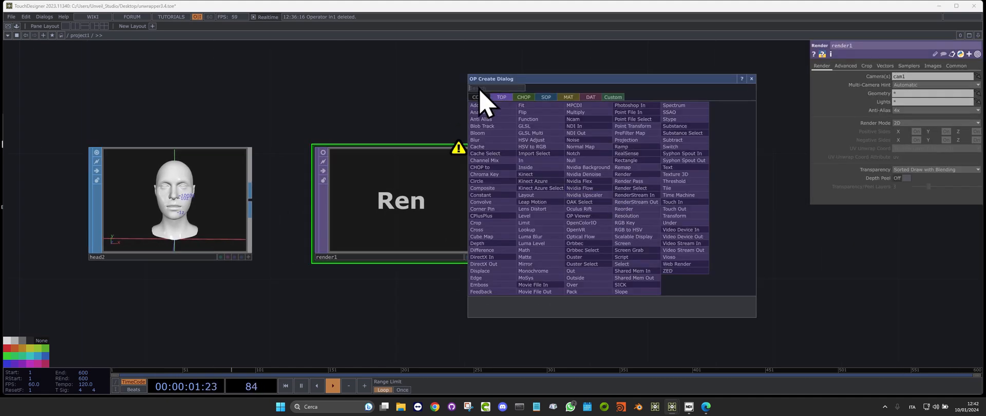
type("re")
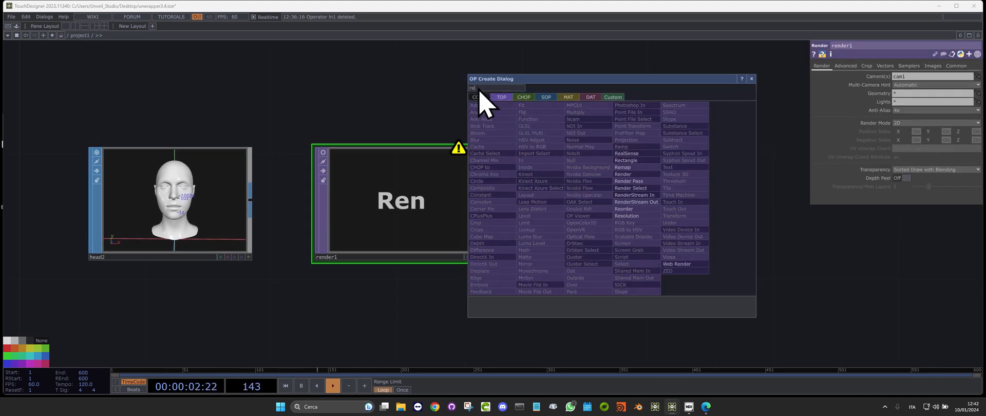
left_click(651, 189)
left_click(714, 217)
left_click_drag(403, 226, 712, 215)
Step: Set the Render Select to Image Output mode with the image output name sTDpos
left_click(933, 84)
left_click(914, 95)
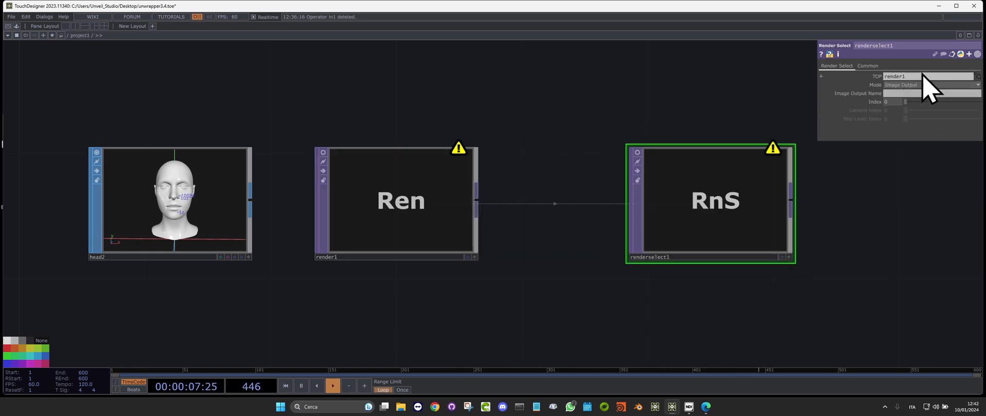
left_click(911, 94)
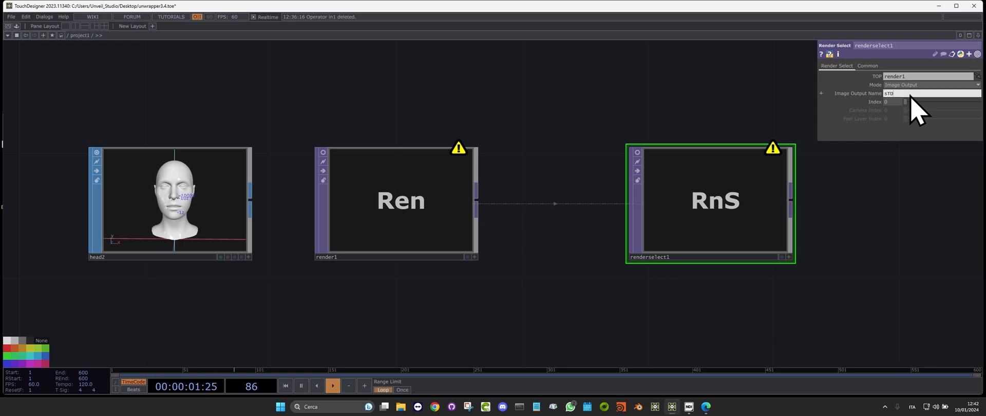
left_click(689, 82)
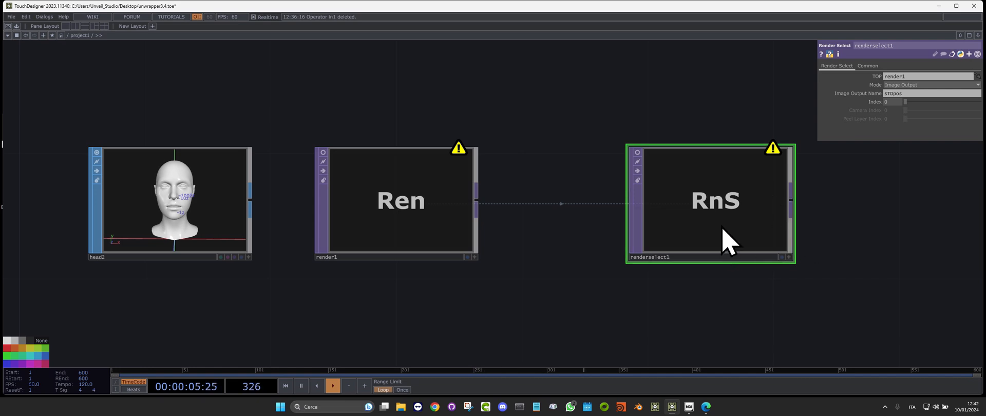
Step: Duplicate the Render Select below the original and set the copy's image output name to sTDnorm
key("ctrl+c")
key("ctrl+v")
left_click_drag(796, 270, 763, 203)
left_click_drag(745, 226, 757, 213)
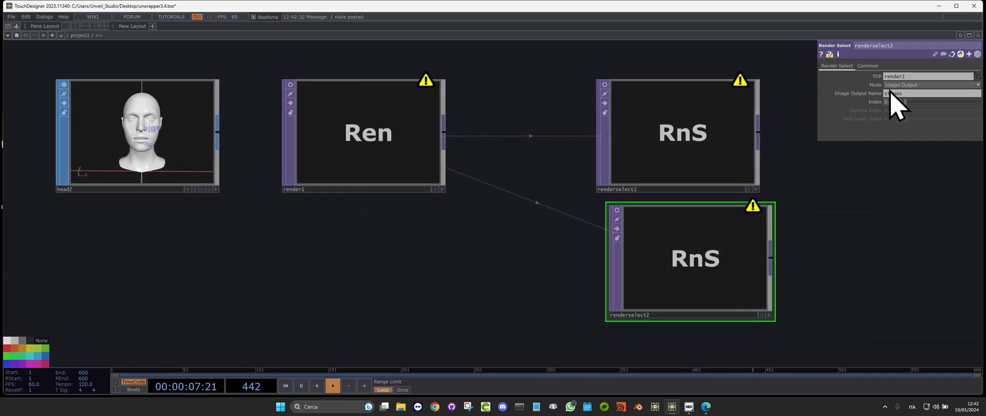
left_click_drag(894, 94, 906, 96)
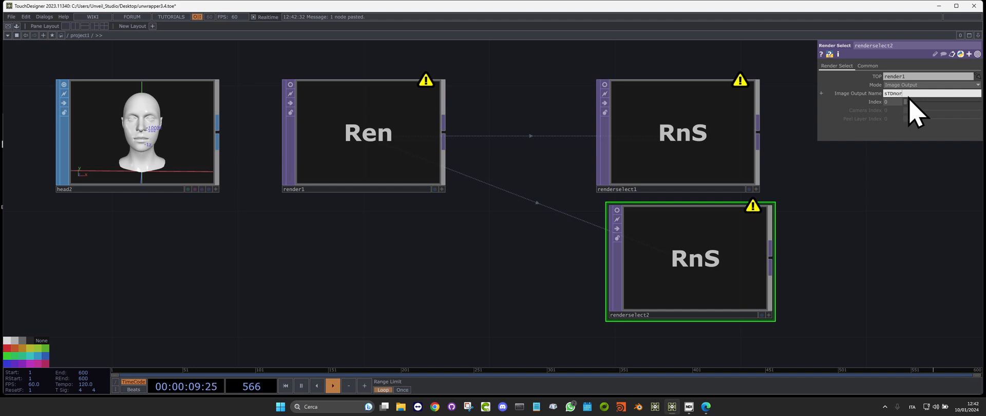
Step: Move head2 farther from render1 and add a Null SOP connected to its output
left_click_drag(303, 272, 681, 261)
left_click_drag(532, 123, 114, 140)
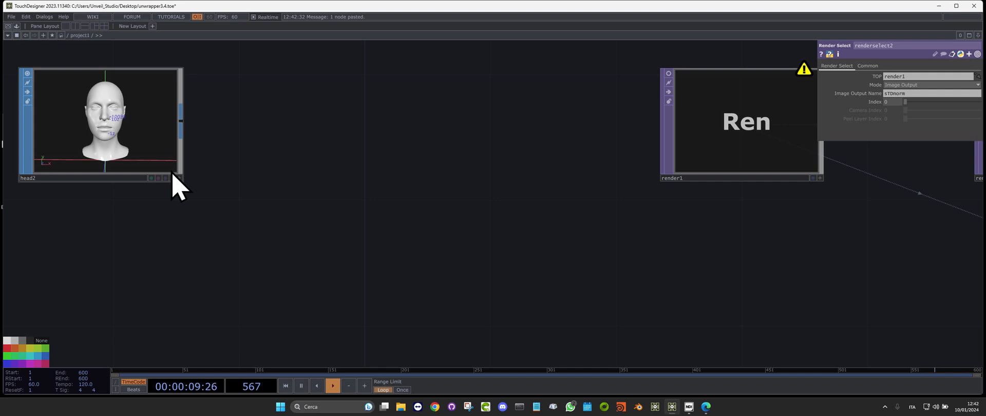
scroll(169, 203, "down", 4)
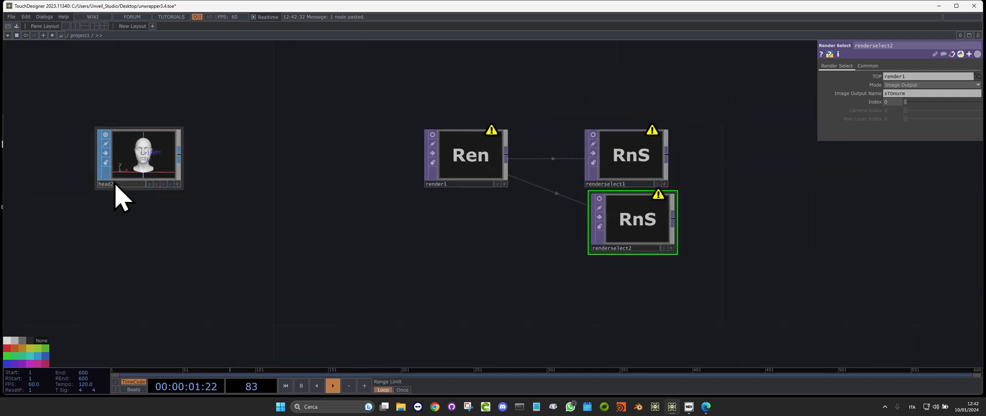
scroll(109, 159, "up", 2)
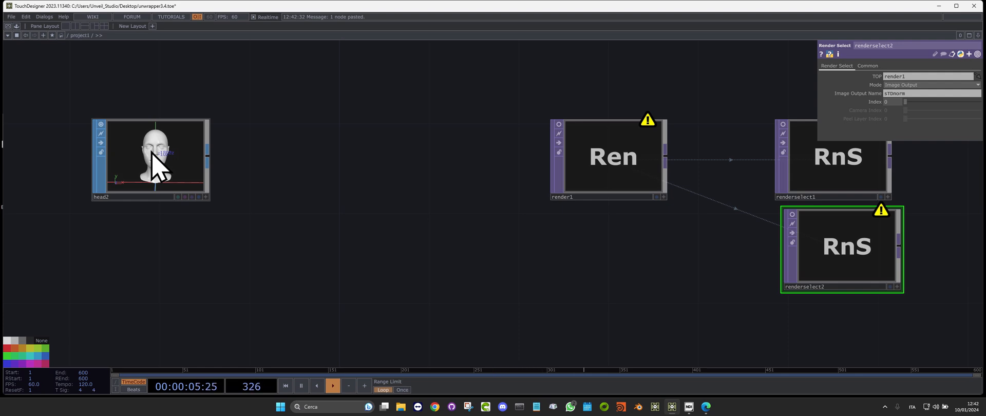
right_click(207, 154)
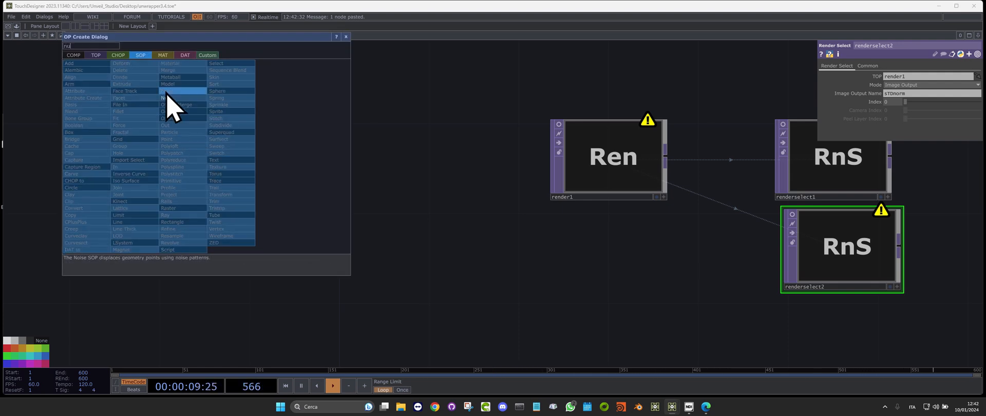
left_click(169, 98)
left_click(441, 166)
Step: Make room after head2 and insert a Point SOP on the wire between head2 and the Null
left_click_drag(121, 161, 32, 161)
right_click(261, 156)
left_click(292, 147)
type("po")
left_click(277, 133)
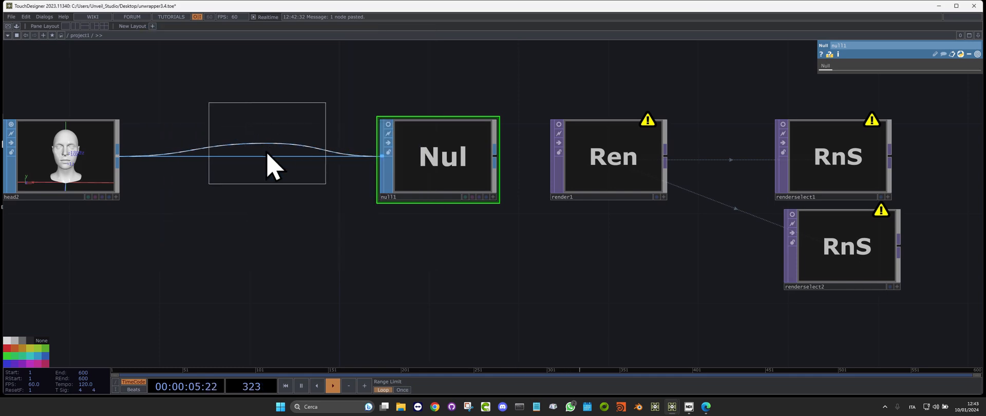
left_click(260, 157)
Step: Define an int custom attribute named index on the Point SOP and set its value by expression to the input point's index
left_click(847, 66)
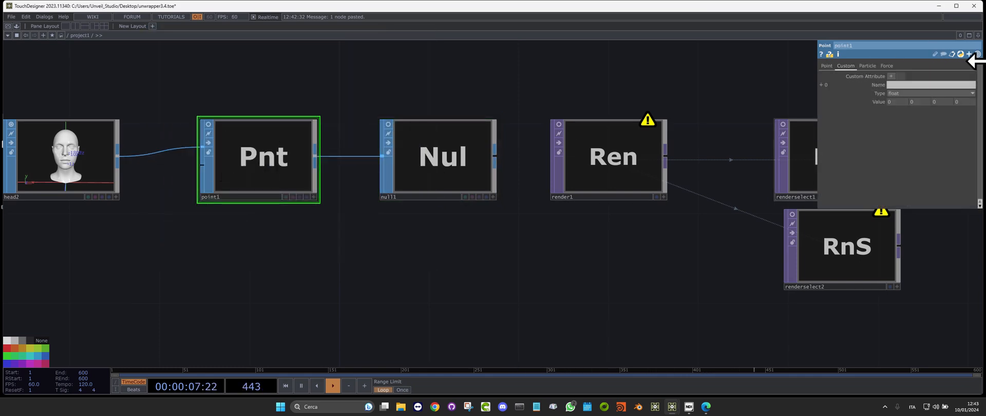
left_click(903, 93)
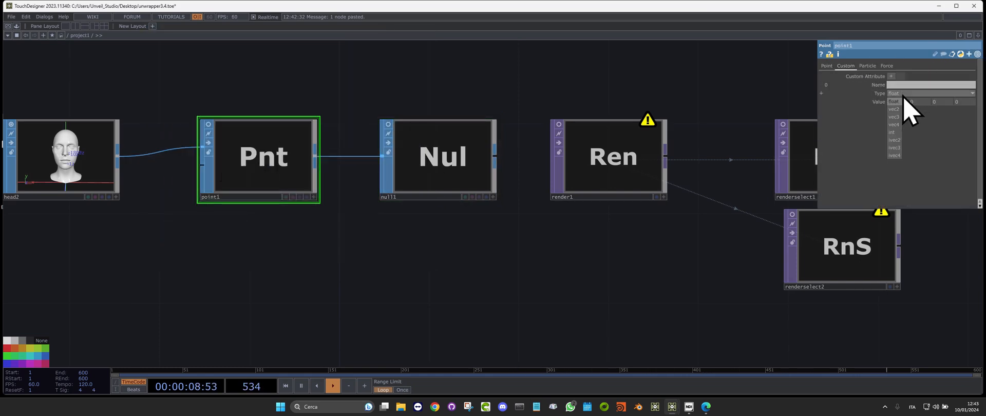
left_click(896, 132)
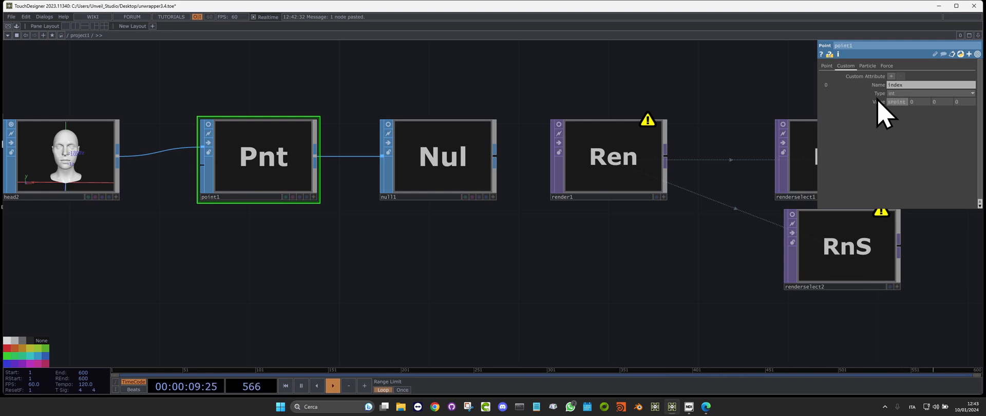
key("Return")
left_click(906, 104)
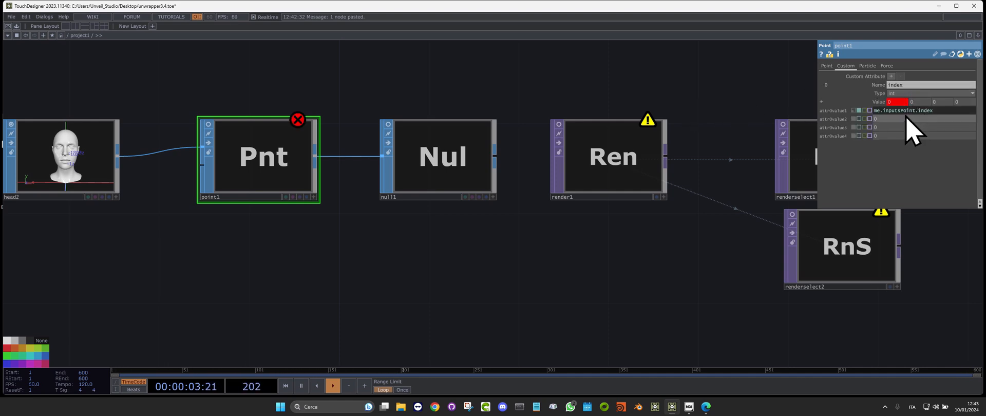
left_click(877, 102)
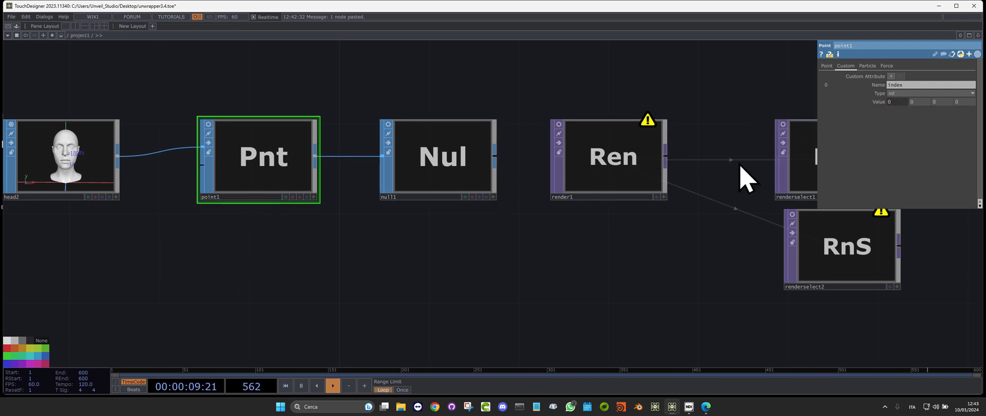
Step: Check the Point SOP's node info for the index point attribute
middle_click_drag(263, 135, 380, 226)
middle_click_drag(311, 219, 352, 179)
middle_click_drag(358, 223, 384, 233)
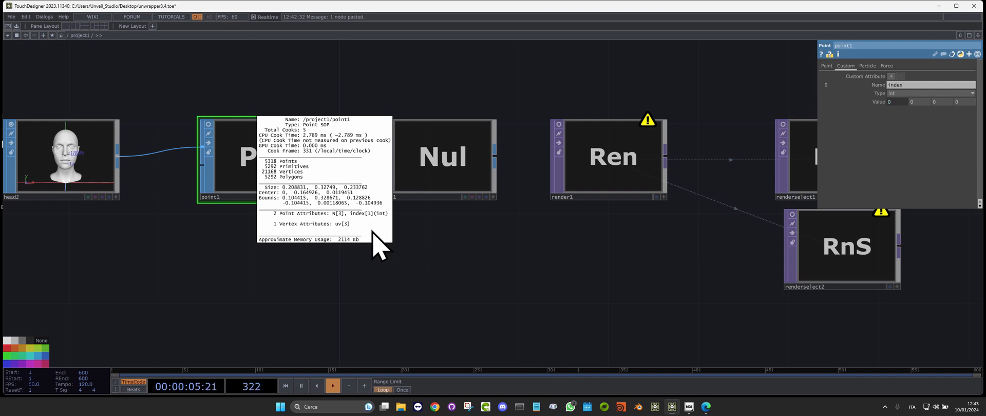
middle_click_drag(486, 234, 485, 235)
Step: Add a Camera COMP directly above render1
left_click_drag(560, 246, 454, 231)
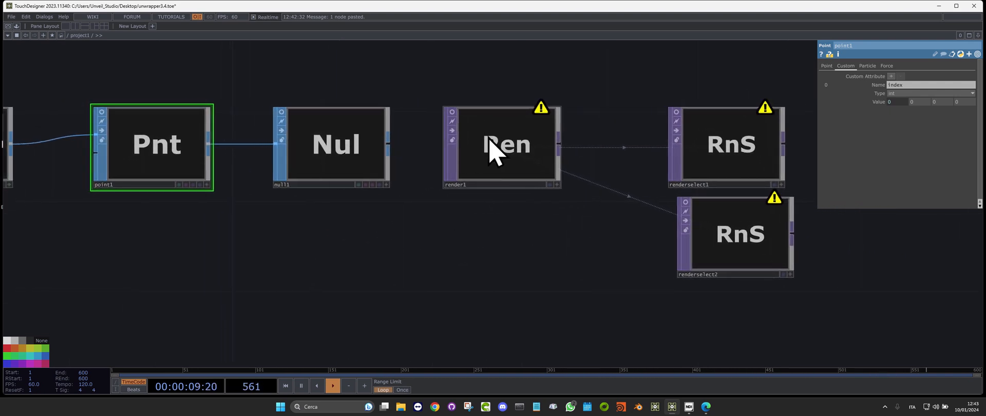
left_click_drag(447, 198, 464, 267)
key("Tab")
type("ca")
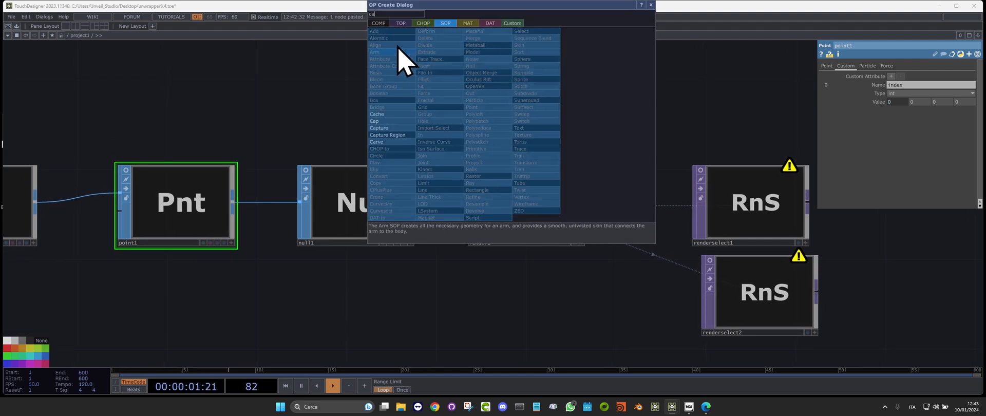
left_click(379, 23)
left_click(407, 60)
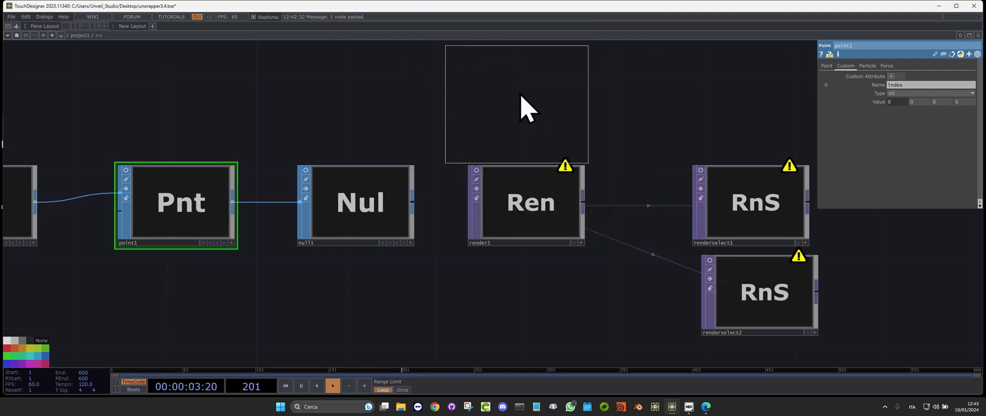
left_click(530, 78)
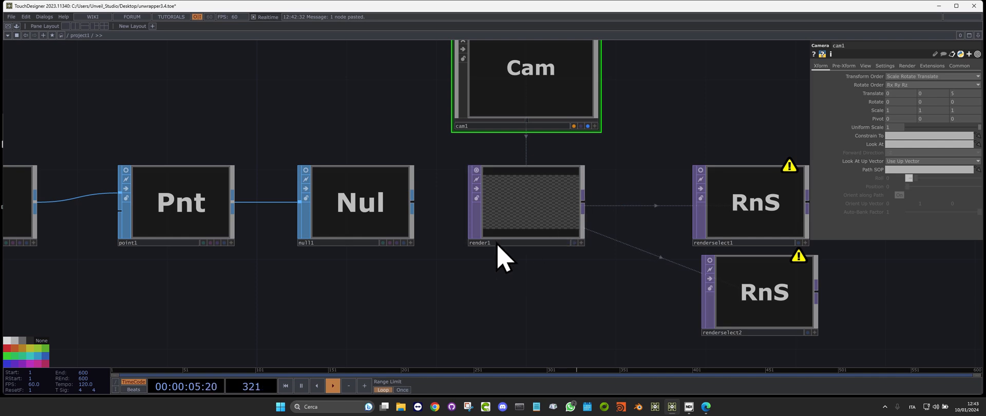
Step: Set render1's resolution to 1 × 1, viewer smoothness to Nearest Pixel and pixel format to 32-bit float (RGBA)
left_click(539, 221)
left_click(954, 67)
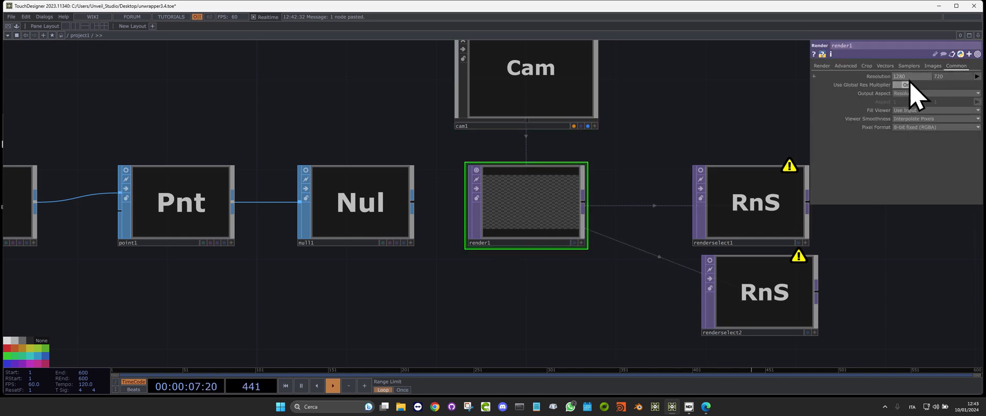
left_click(942, 78)
type("1")
key("Return")
left_click(933, 123)
left_click(924, 130)
left_click(939, 127)
left_click(927, 171)
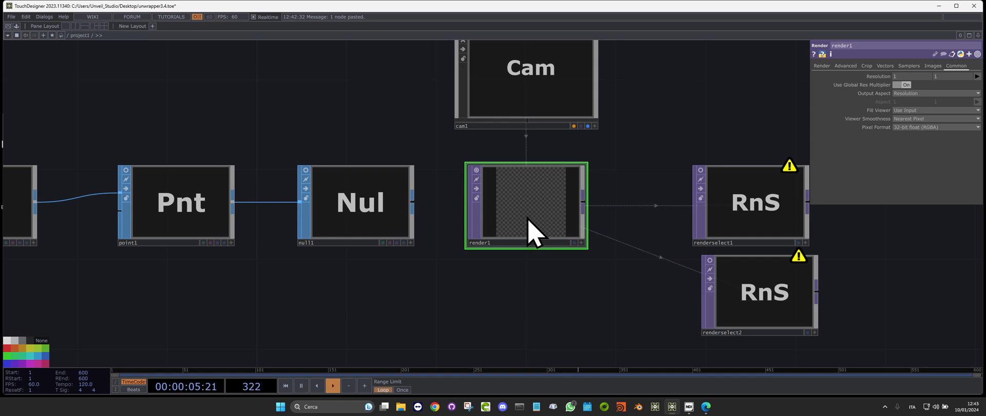
left_click_drag(535, 231, 525, 232)
left_click_drag(551, 181, 562, 184)
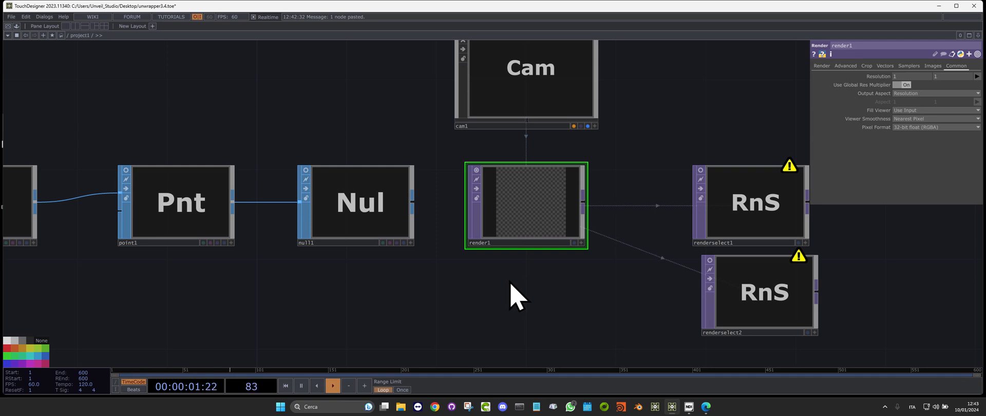
Step: Define two image outputs on render1, naming the first sTDpos and the second sTDnorm
left_click(885, 66)
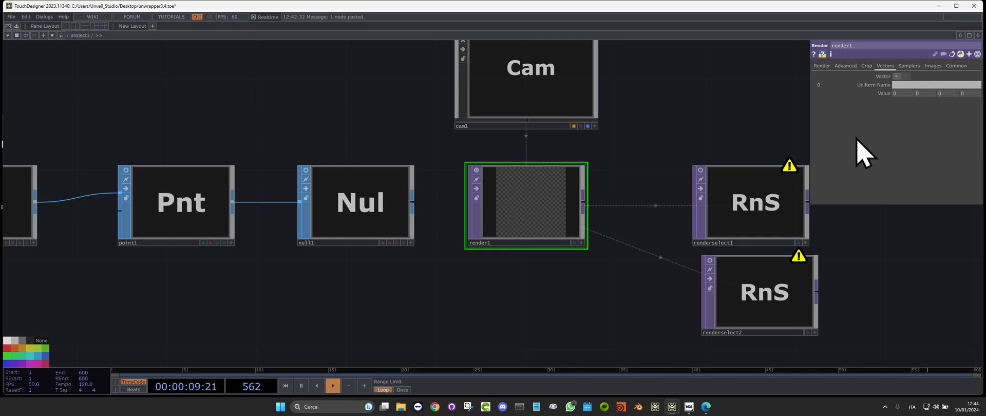
left_click(933, 66)
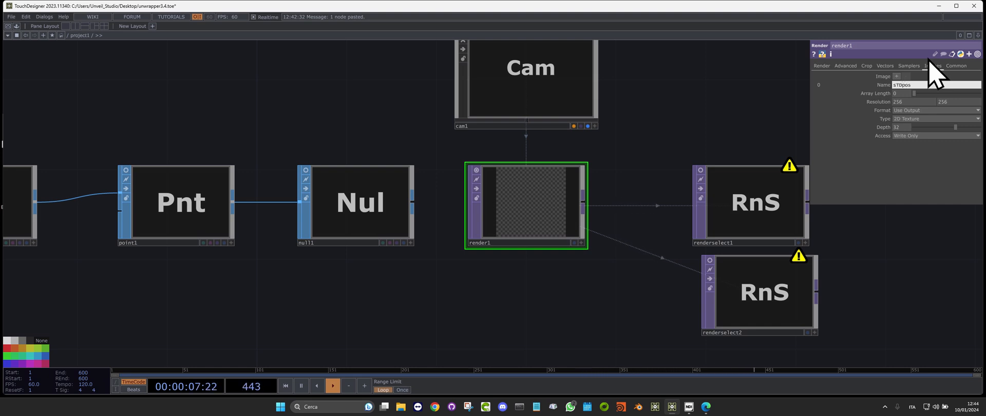
left_click(738, 199)
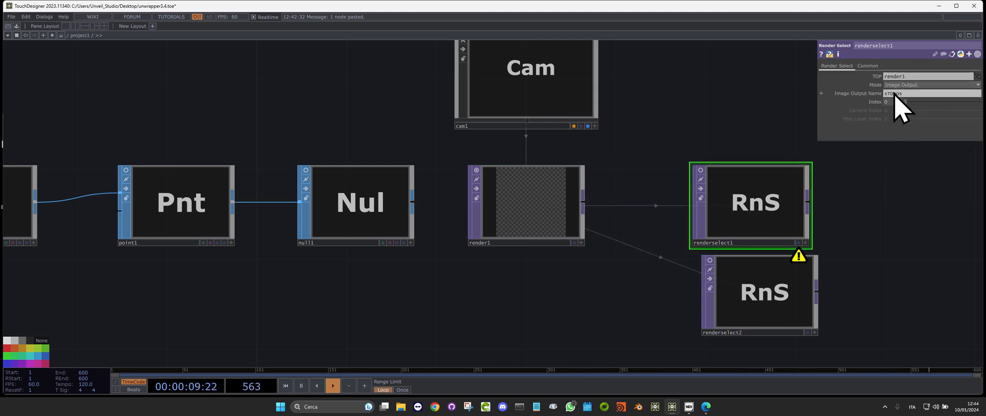
left_click(495, 244)
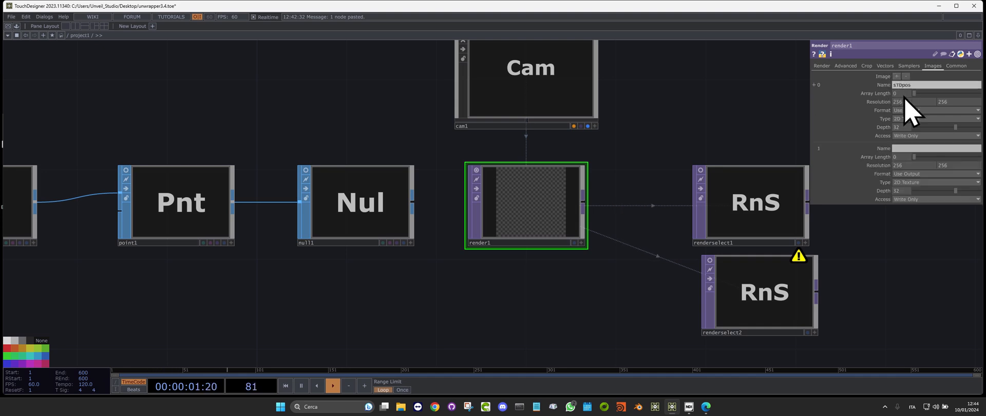
left_click(906, 147)
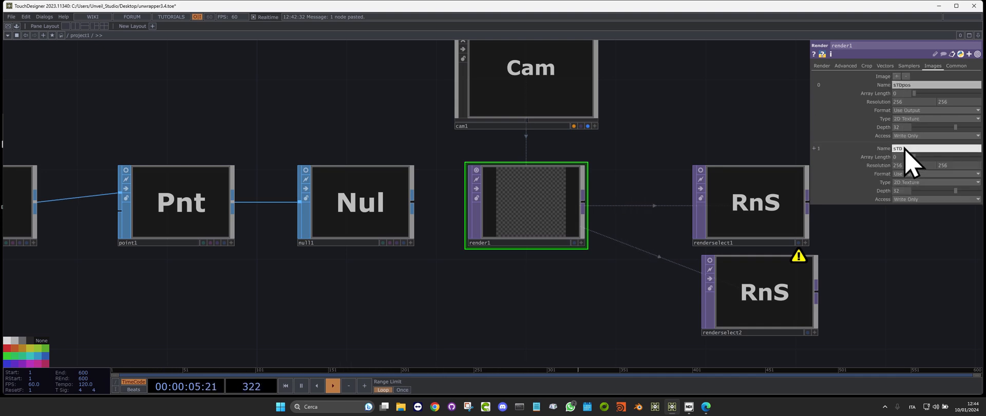
left_click(607, 309)
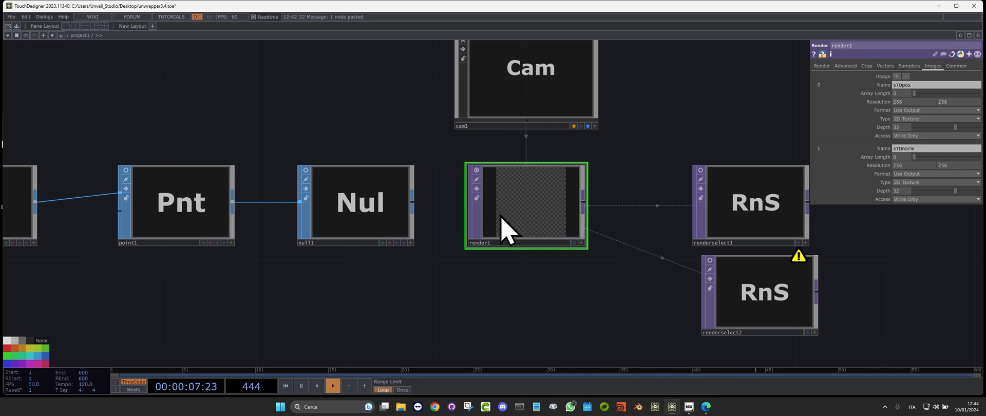
Step: Review the point count of the Null SOP and rename the node obj
middle_click(369, 218)
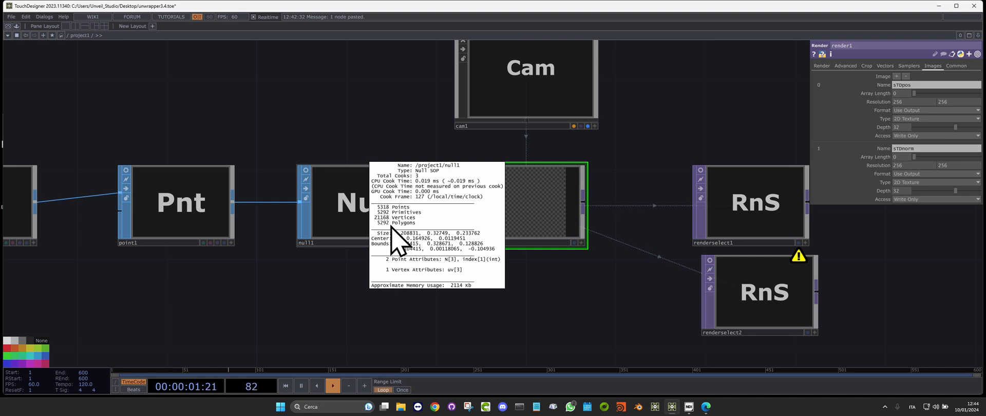
left_click(365, 208)
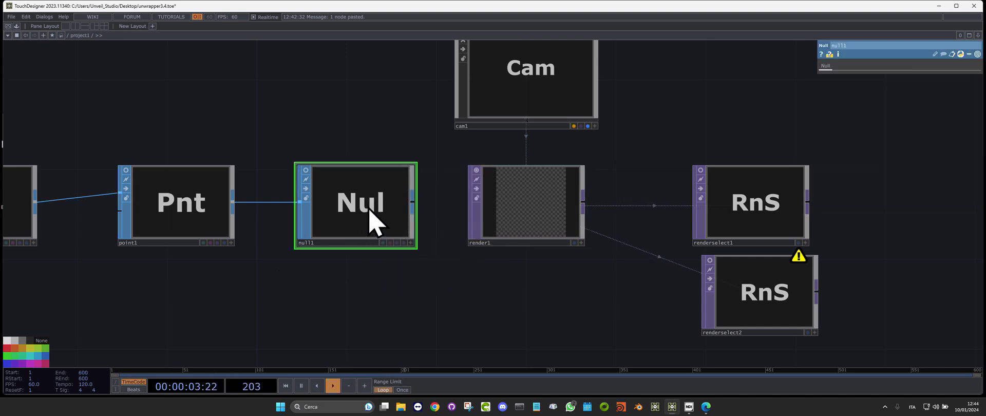
left_click(552, 209)
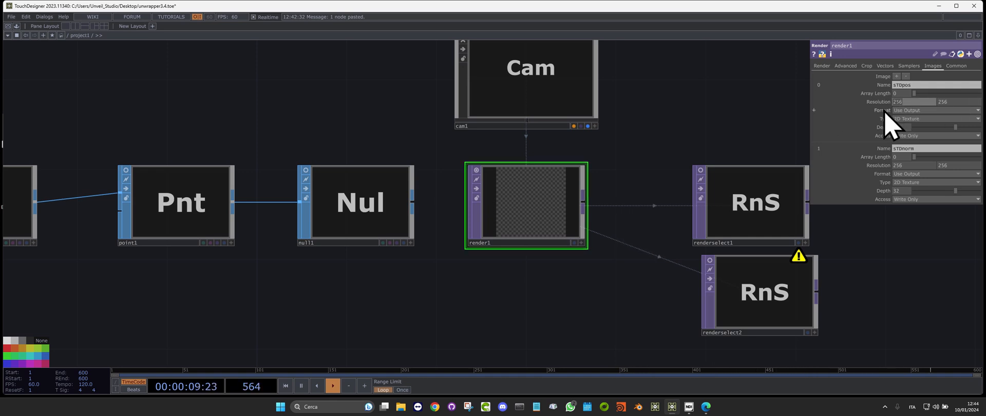
left_click(339, 246)
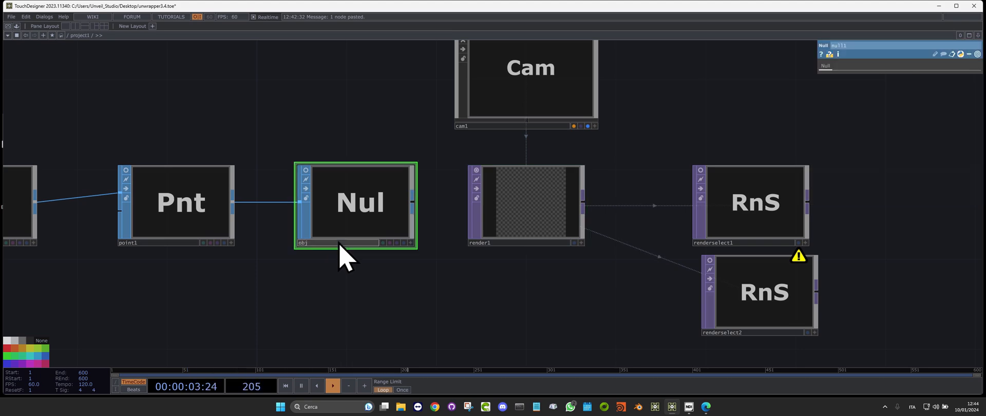
key("Return")
scroll(339, 244, "up", 3)
scroll(364, 280, "down", 3)
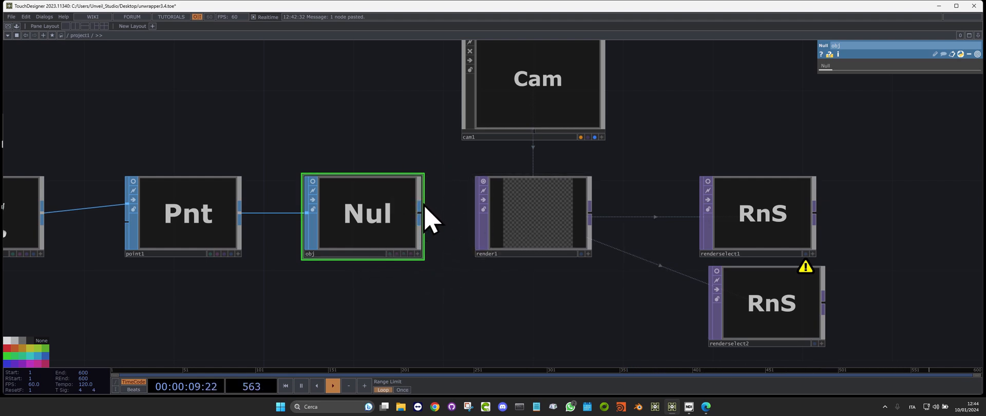
Step: Turn on the render flag of the obj Null and set render1's resolution to 800 × 600 to preview the head
left_click(404, 254)
left_click(544, 219)
left_click(956, 66)
left_click(977, 76)
left_click(969, 101)
scroll(522, 227, "up", 5)
scroll(639, 220, "down", 4)
scroll(512, 254, "up", 2)
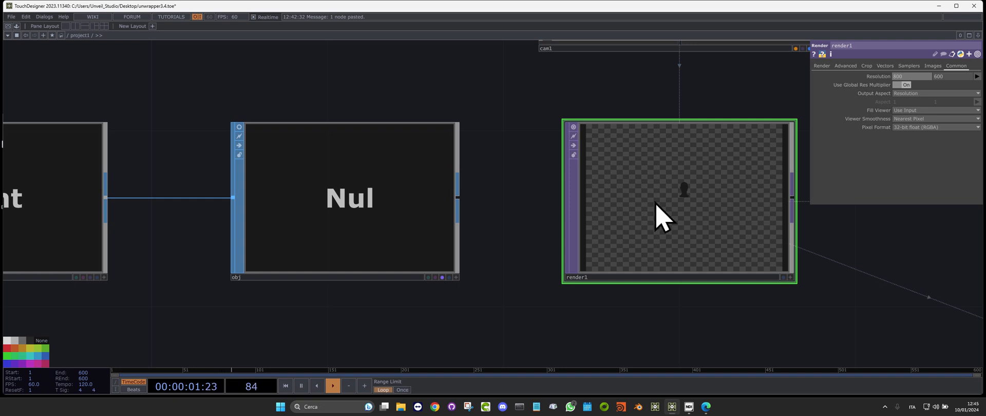
scroll(463, 155, "down", 3)
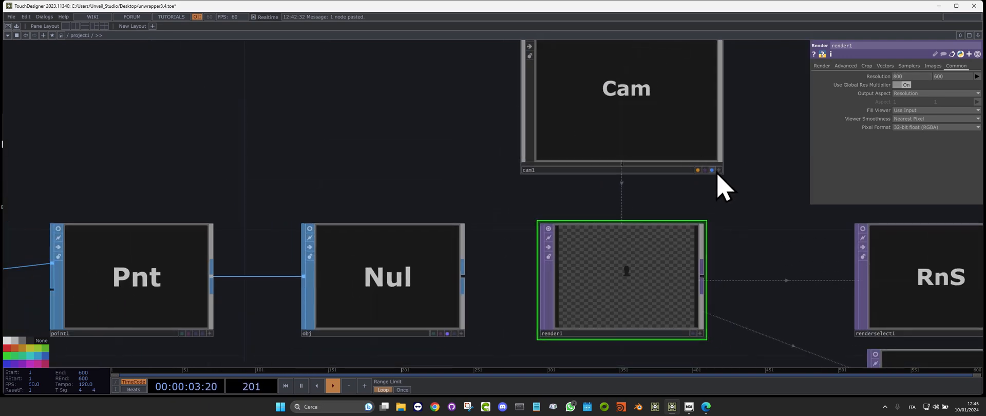
Step: Activate cam1's viewer and move the camera closer so the head fills render1's image
left_click(719, 170)
left_click_drag(643, 97, 621, 137)
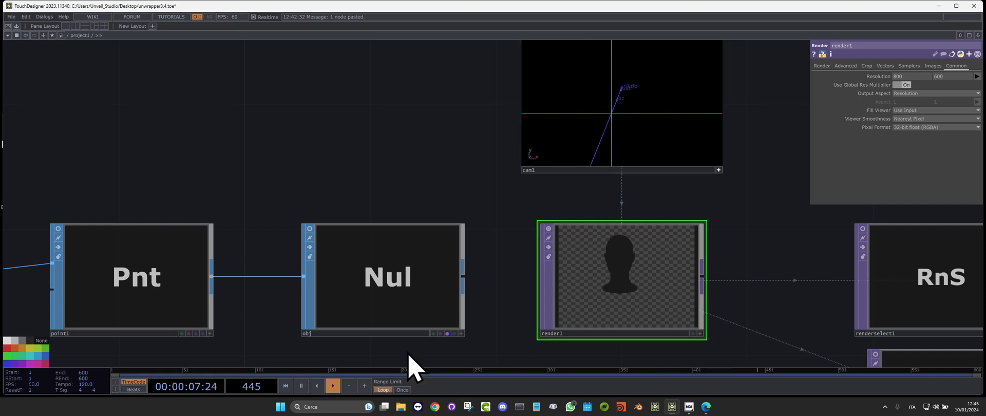
left_click_drag(465, 344, 432, 279)
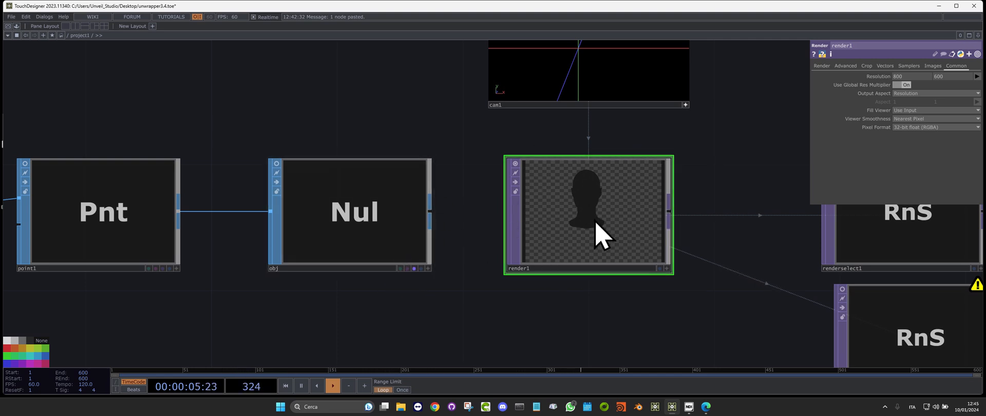
Step: Set render1's resolution back to 1 × 1
left_click_drag(924, 77, 825, 92)
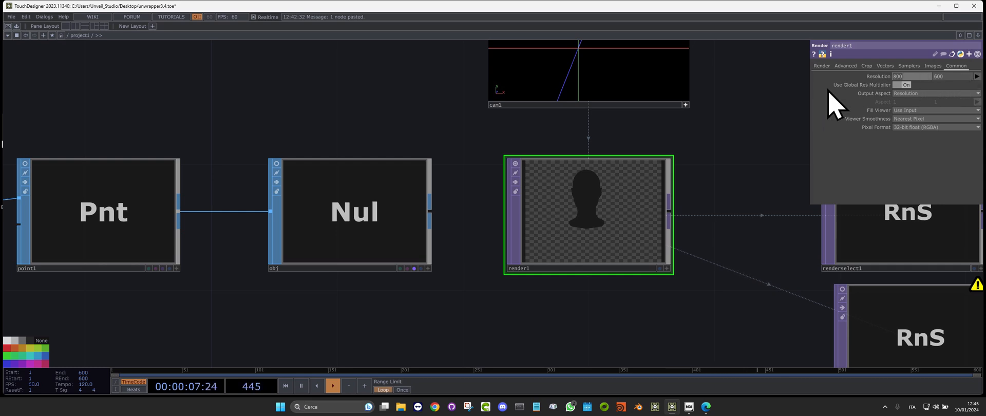
type("1")
left_click_drag(950, 78, 832, 102)
type("1")
key("Return")
left_click_drag(707, 136, 524, 158)
scroll(524, 160, "down", 3)
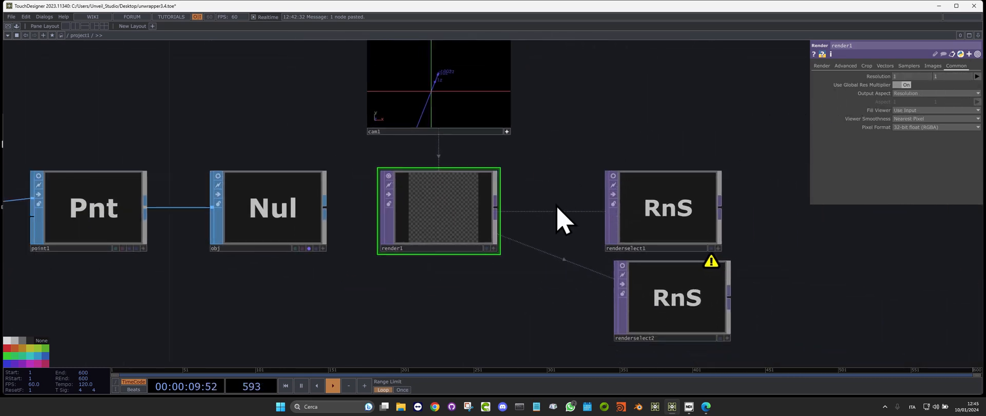
Step: Set both resolution values of the sTDpos image with the expression math.sqrt(op('obj').numPoints)
left_click(931, 67)
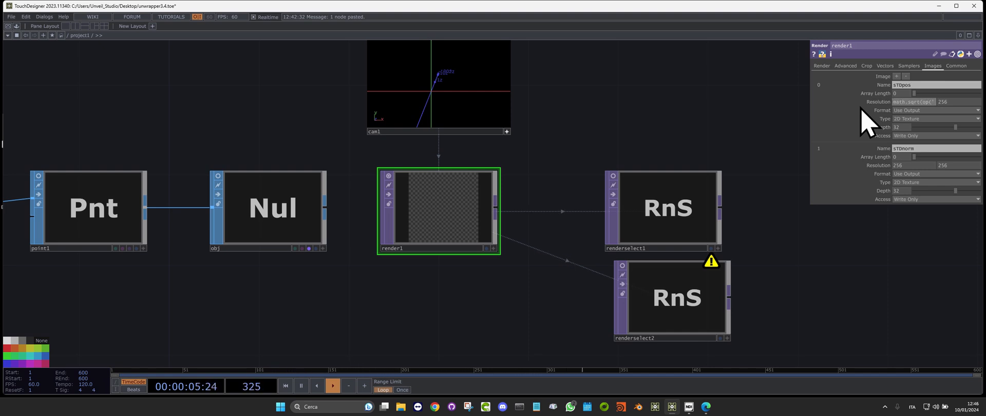
key("Return")
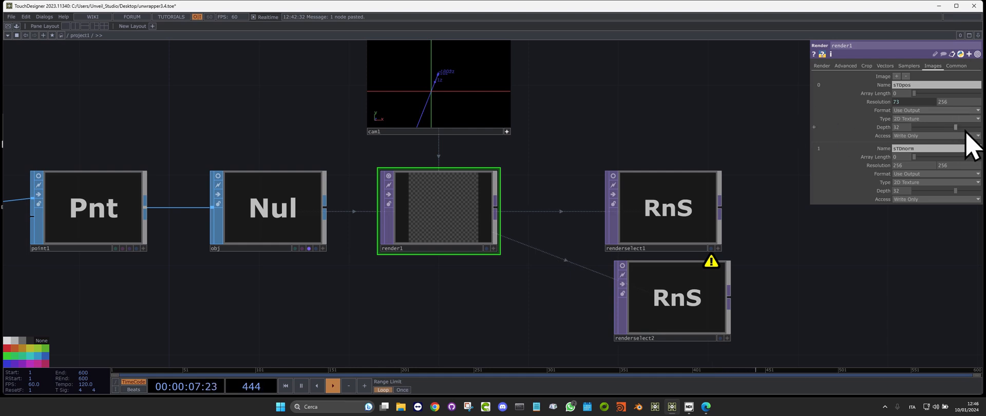
left_click(918, 102)
left_click_drag(960, 112, 804, 129)
key("ctrl+c")
left_click_drag(897, 121, 779, 130)
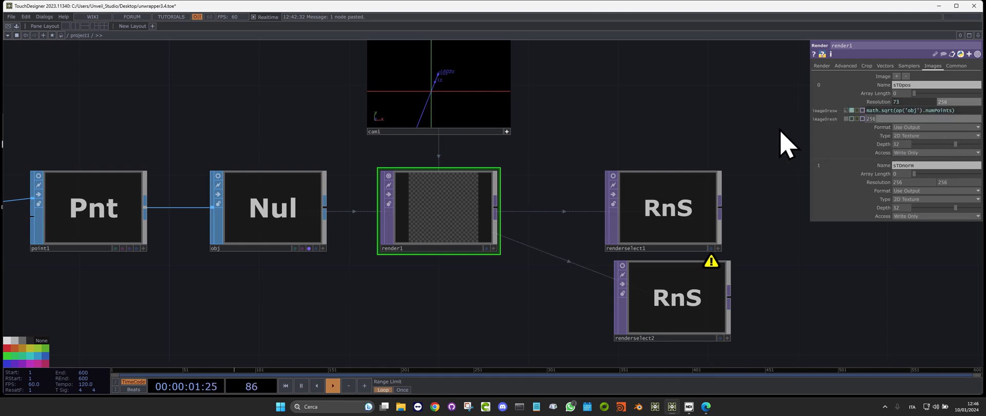
key("ctrl+v")
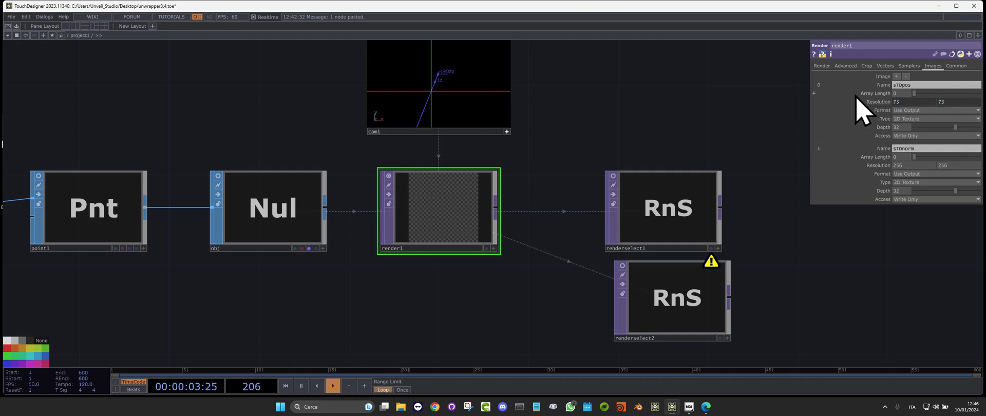
key("Return")
mouse_move(918, 120)
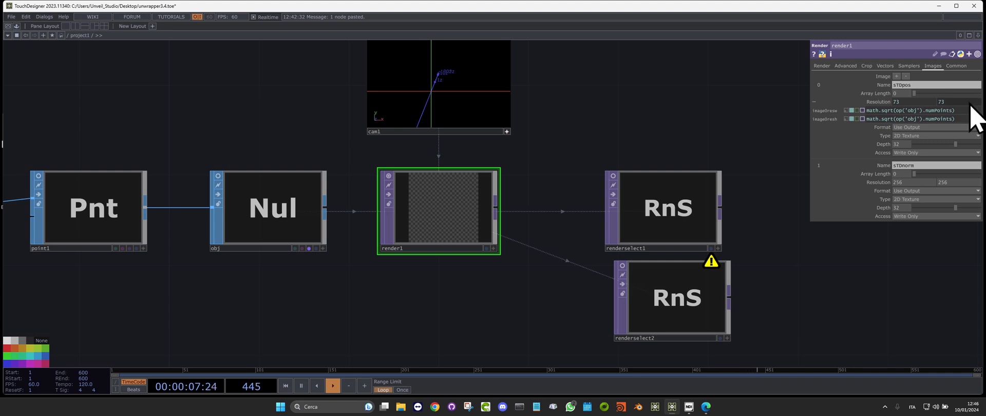
Step: Check the obj Null's point count and add +1 to the sTDpos image's vertical resolution expression
left_click(263, 226)
middle_click_drag(283, 211, 452, 307)
left_click(464, 234)
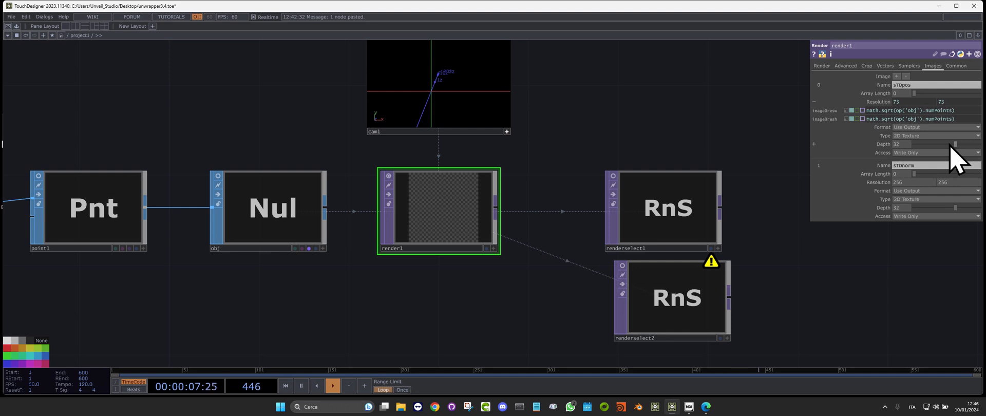
key("Return")
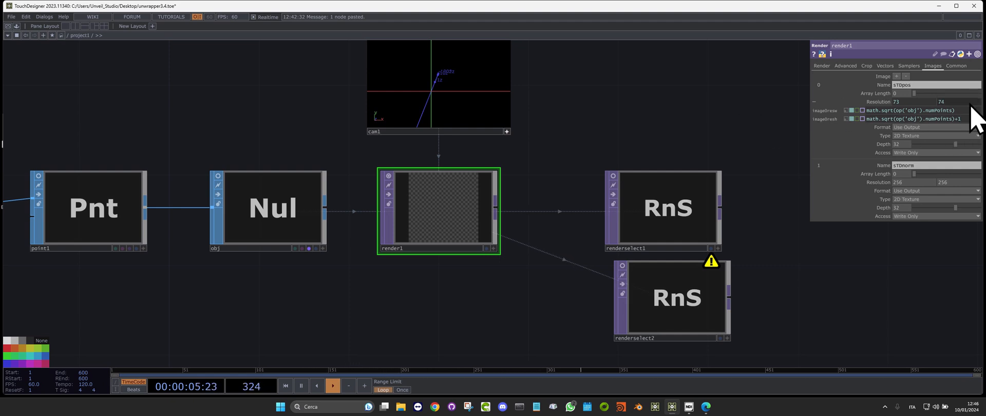
Step: Set the sTDnorm image's horizontal resolution to math.sqrt(op('obj').numPoints) and its vertical resolution to the same expression with +1
mouse_move(956, 120)
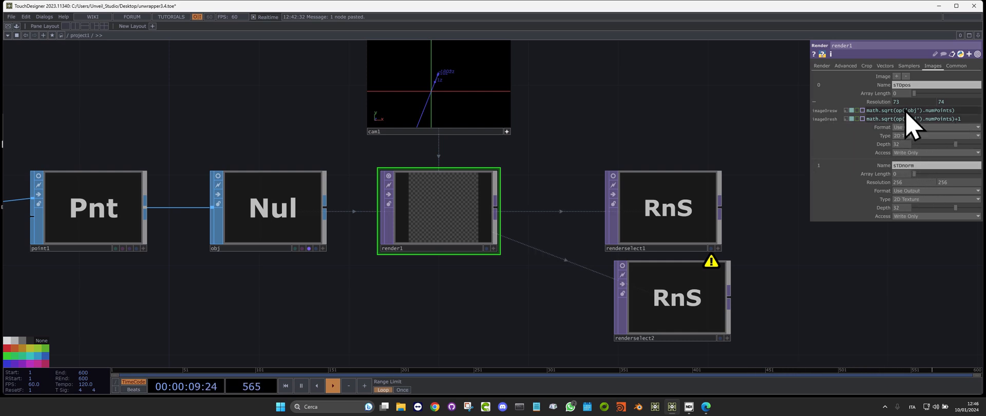
left_click(966, 110)
key("ctrl+c")
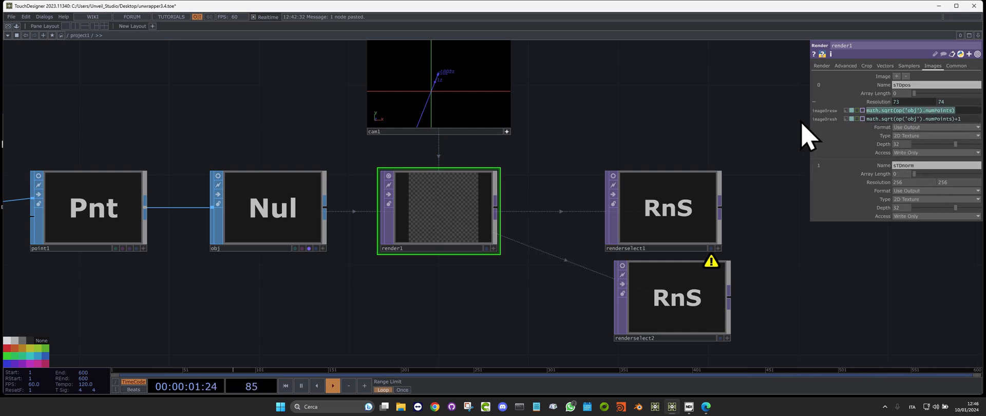
left_click_drag(911, 184, 849, 190)
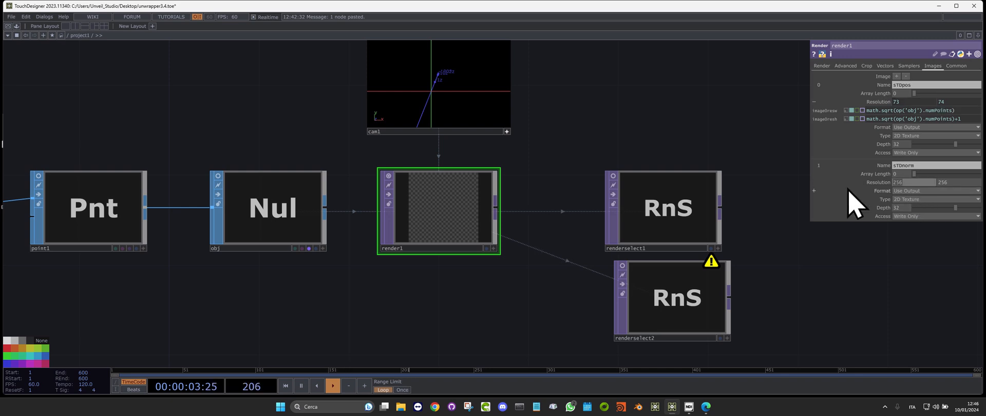
key("ctrl+v")
key("Return")
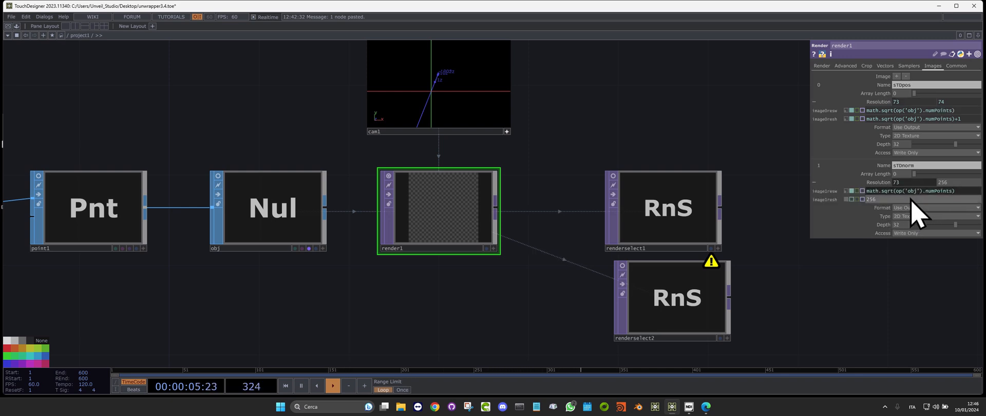
key("Tab")
key("ctrl+v")
key("Return")
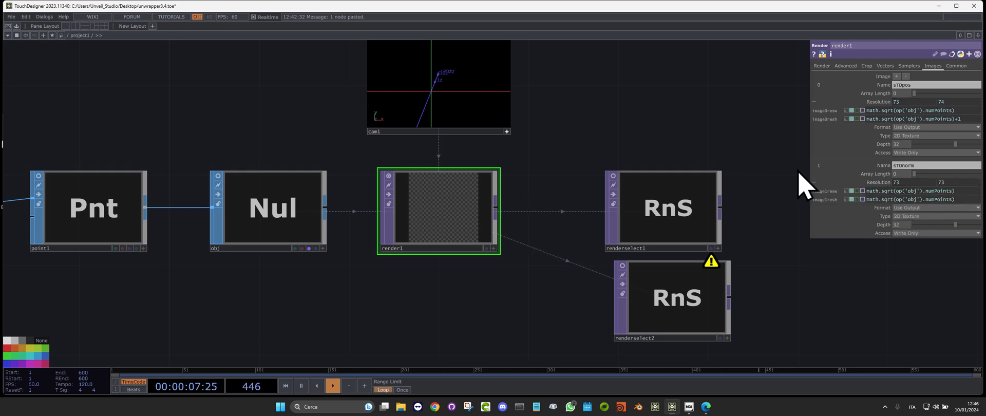
left_click(961, 199)
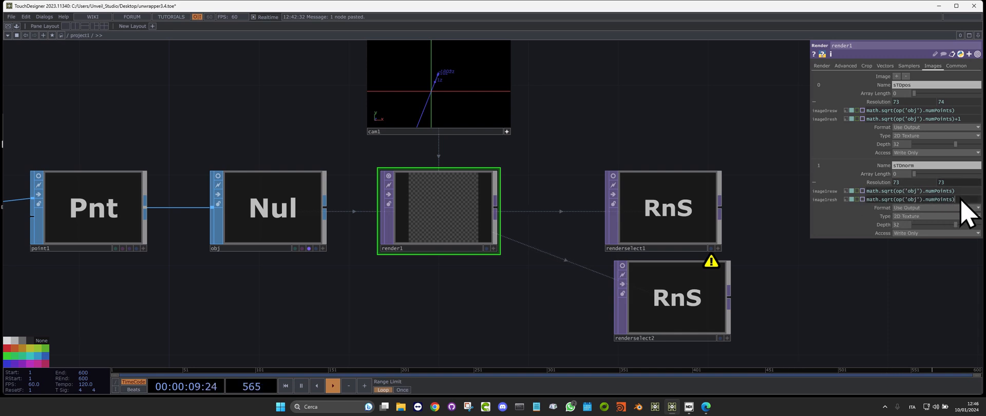
left_click(829, 136)
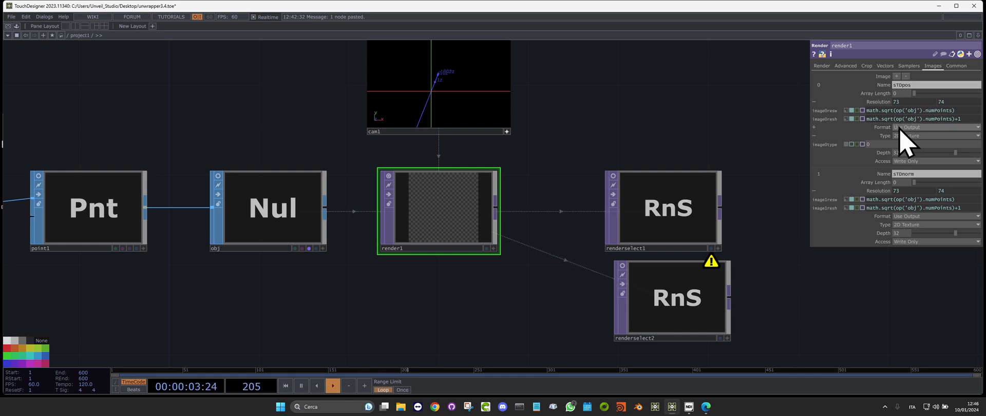
Step: Check the obj Null's operator info for its point and vertex attributes
left_click_drag(269, 331, 380, 305)
middle_click(390, 202)
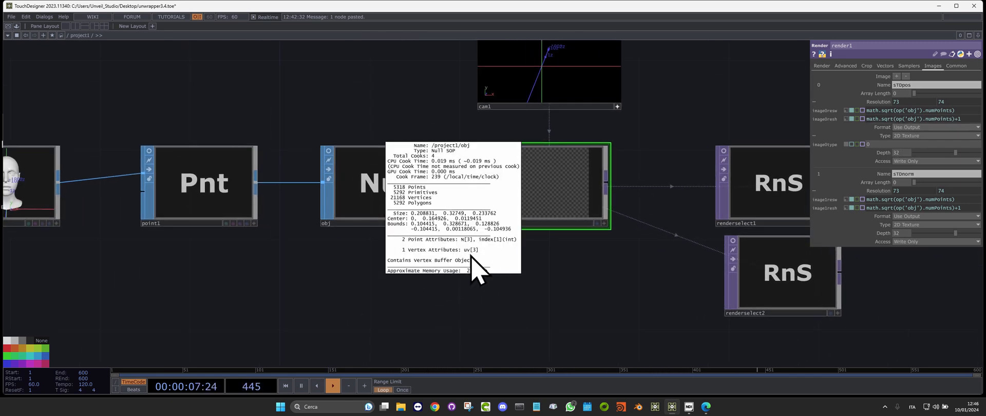
left_click_drag(474, 294, 310, 305)
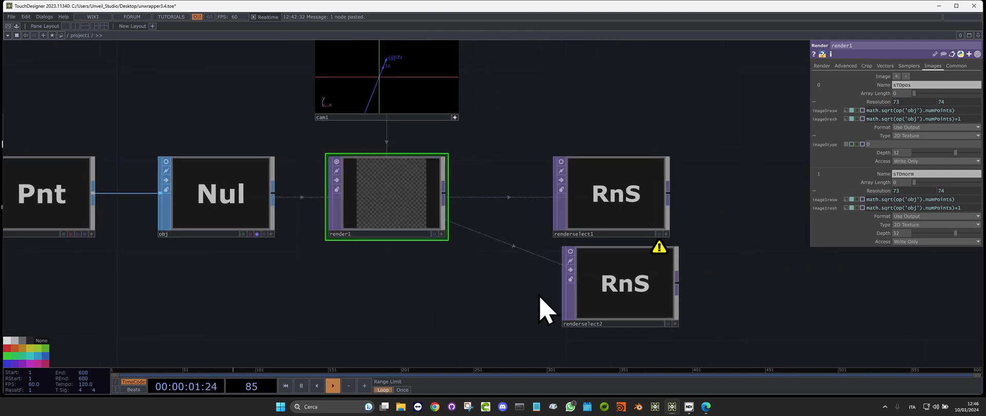
Step: Align renderselect2 directly beneath renderselect1
left_click(608, 296)
left_click_drag(601, 280, 592, 280)
left_click_drag(706, 229, 689, 144)
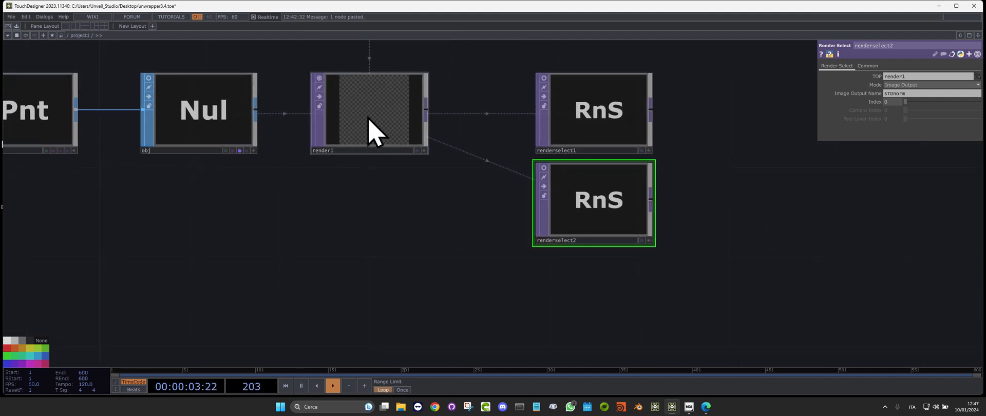
Step: Add a third image output to render1 and name it sTDuv
left_click(369, 119)
left_click(896, 76)
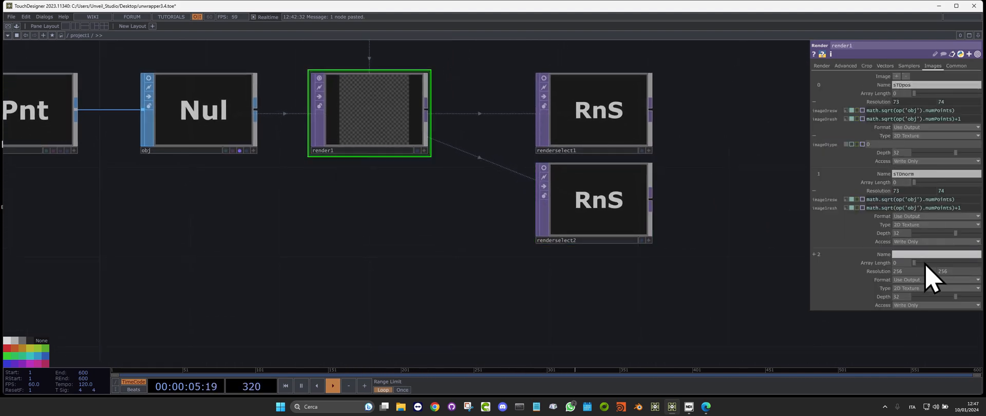
left_click(901, 254)
type("sTD")
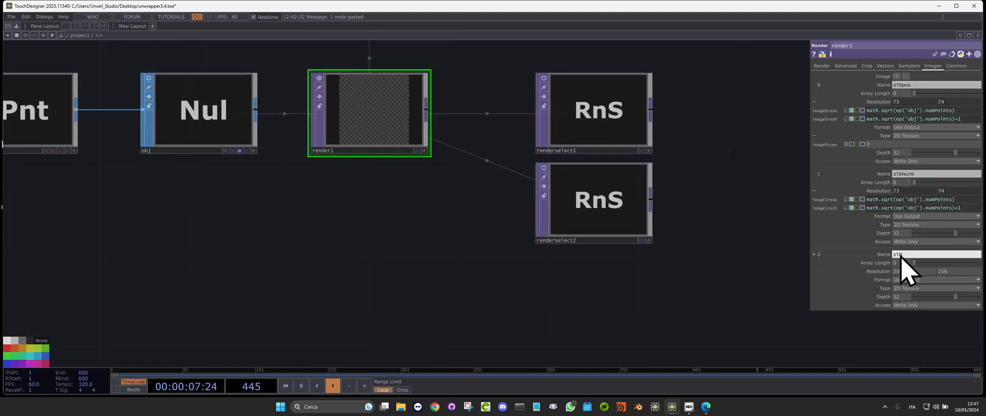
left_click(944, 200)
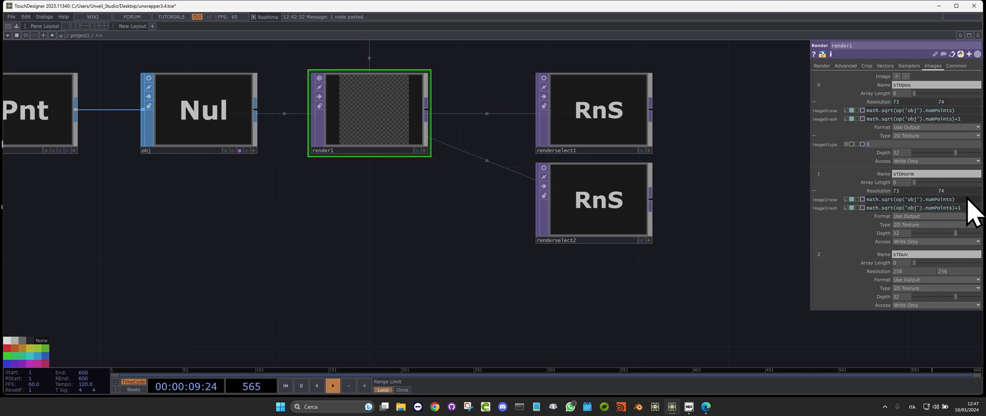
Step: Set both resolution values of the sTDuv image with the expression math.sqrt(op('obj').numPoints)
left_click_drag(963, 199, 830, 205)
key("ctrl+c")
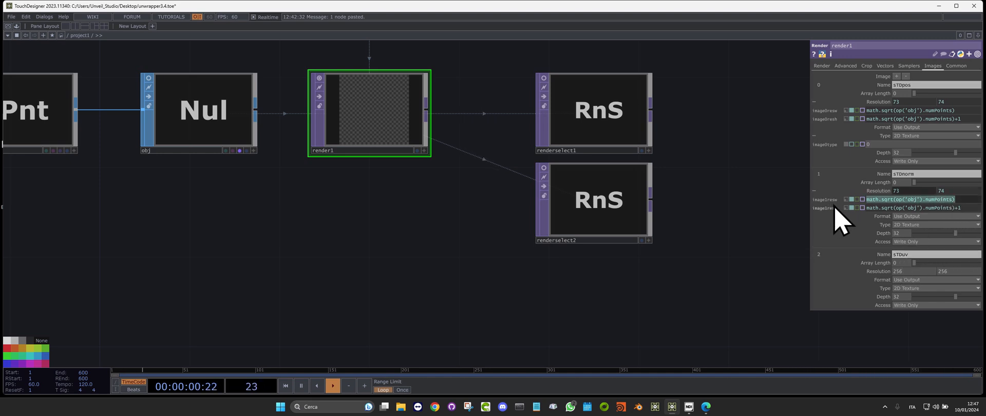
left_click(913, 272)
key("ctrl+v")
left_click(950, 271)
key("ctrl+v")
left_click(726, 263)
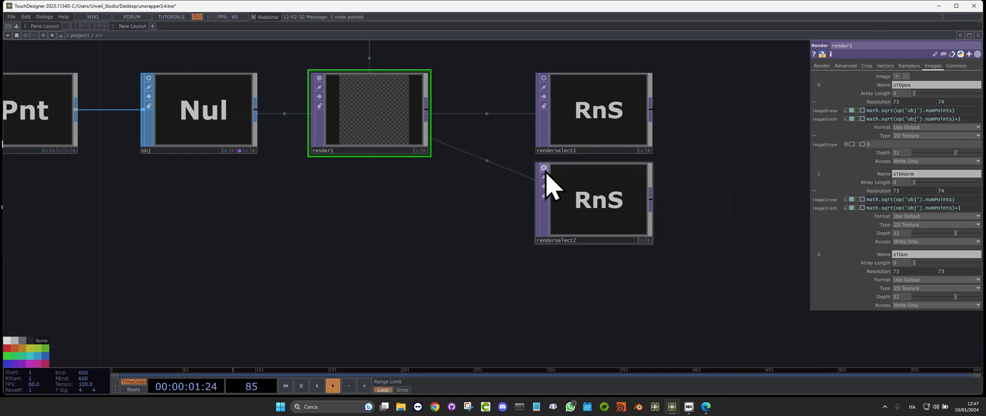
Step: Turn on renderselect2's viewer and set render1's image formats to 32-bit float (RGBA) for sTDpos and sTDuv, 32-bit float (Mono+Alpha) for sTDnorm
left_click(575, 208)
left_click(422, 127)
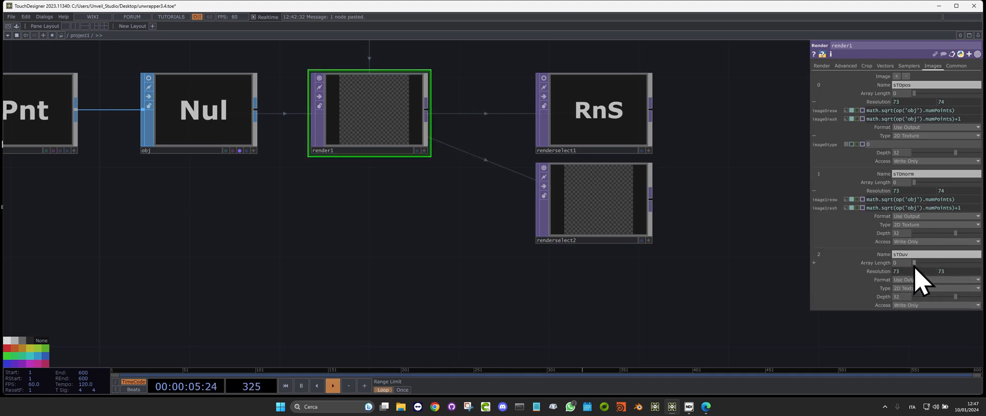
left_click(916, 136)
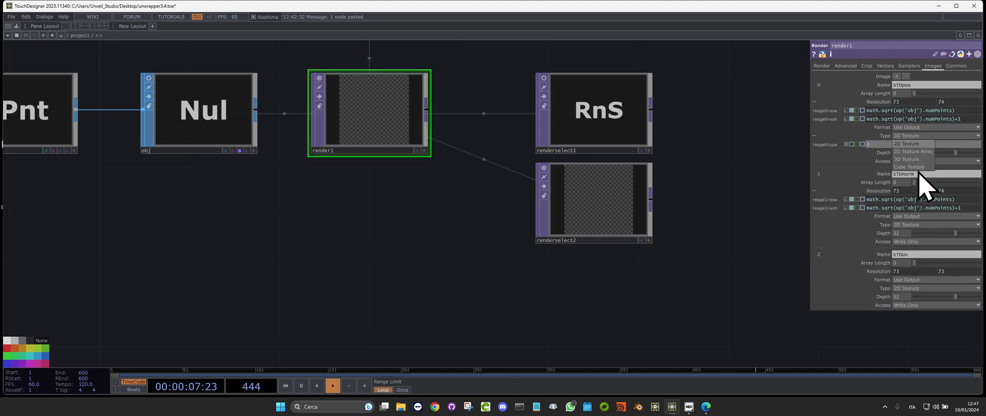
left_click(935, 128)
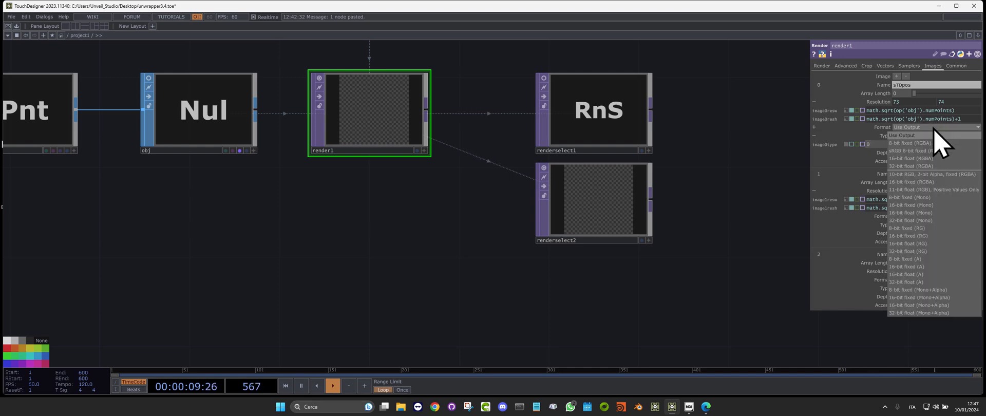
left_click(920, 180)
left_click(918, 216)
left_click(919, 211)
left_click(912, 280)
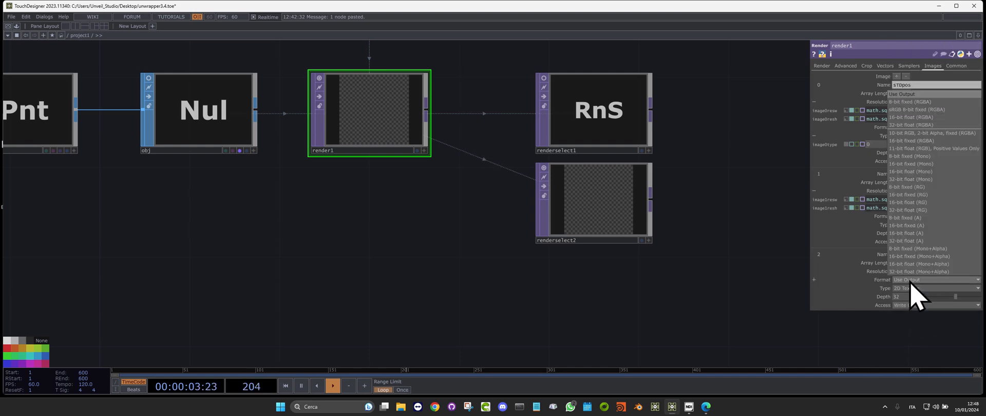
left_click(939, 125)
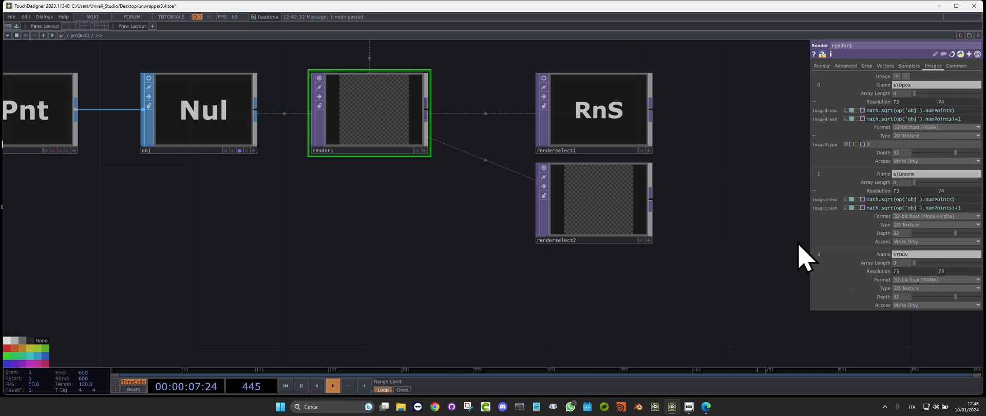
Step: Duplicate renderselect2 below itself and set the copy's Image Output Name to sTDuv
left_click(592, 200)
key("ctrl+c")
key("ctrl+v")
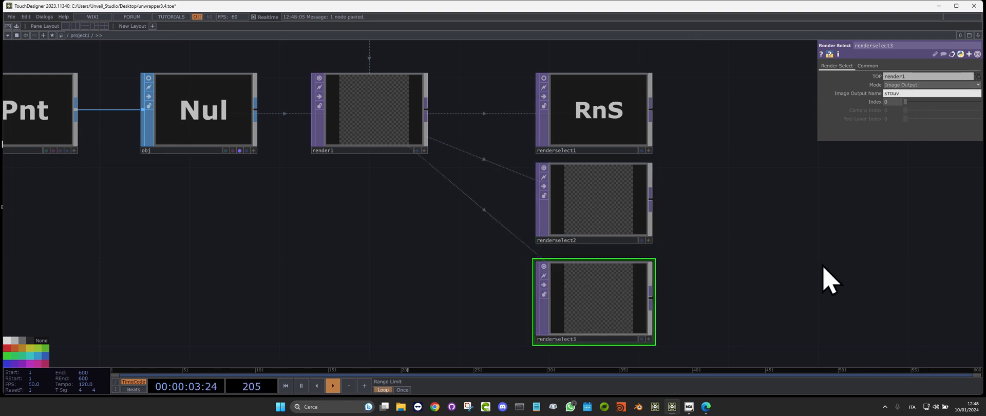
Step: Deactivate cam1's viewer and move the three Render Select nodes together farther away from render1
scroll(486, 242, "down", 3)
left_click_drag(326, 237, 447, 298)
left_click(562, 150)
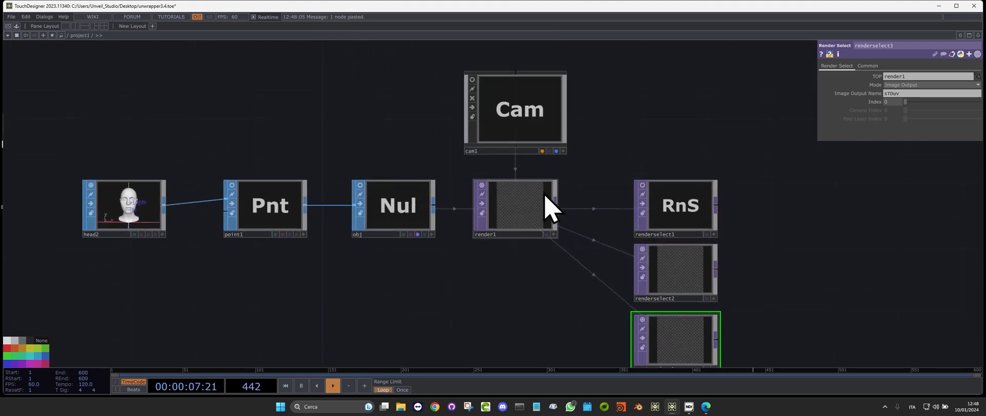
left_click_drag(576, 255, 464, 204)
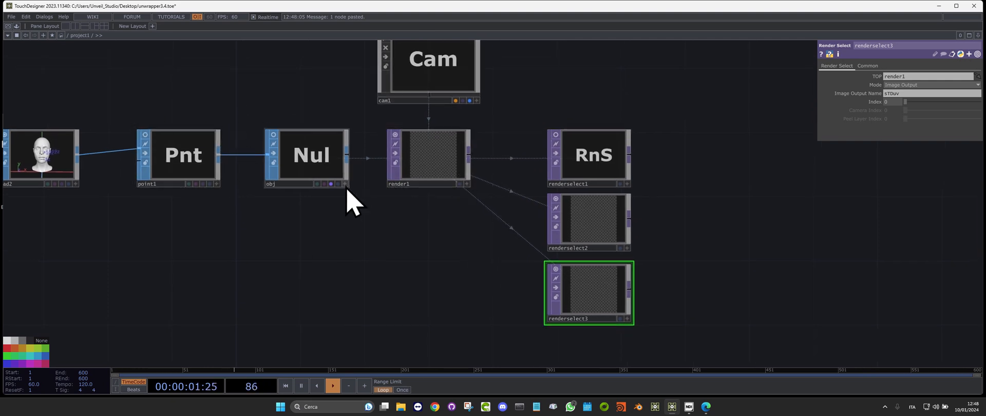
left_click_drag(560, 82, 653, 332)
left_click_drag(605, 236, 759, 172)
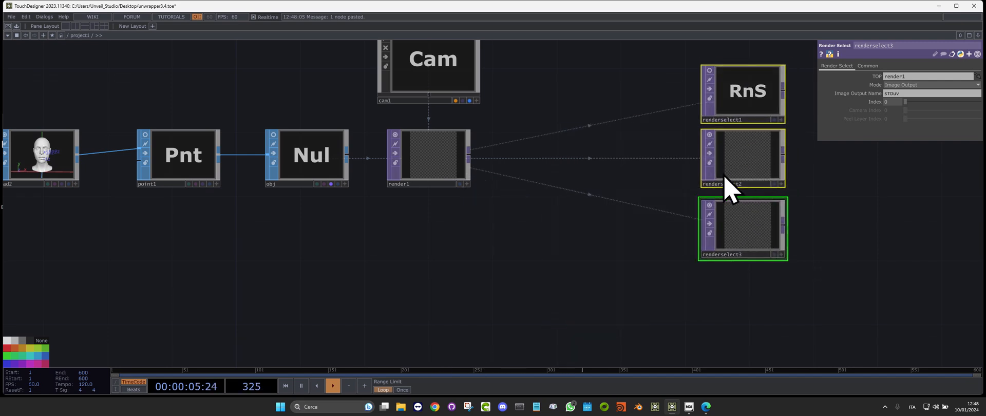
Step: Create a GLSL MAT and place it beneath render1
double_click(397, 260)
left_click(362, 144)
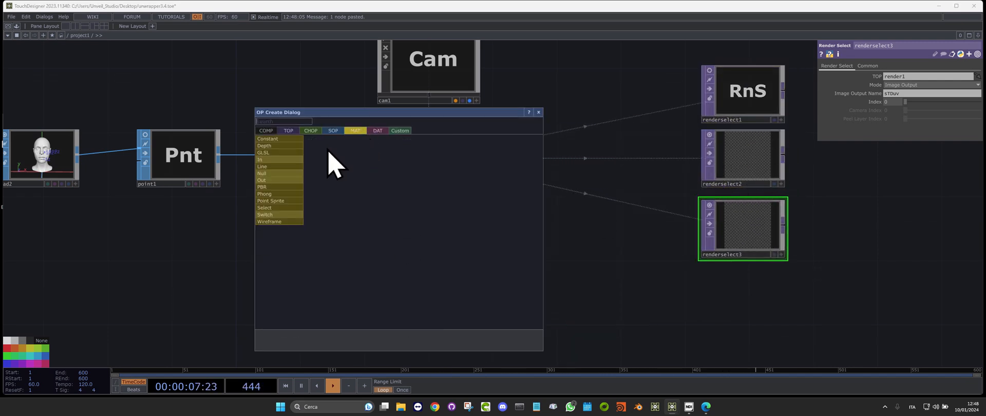
left_click(293, 164)
left_click(434, 234)
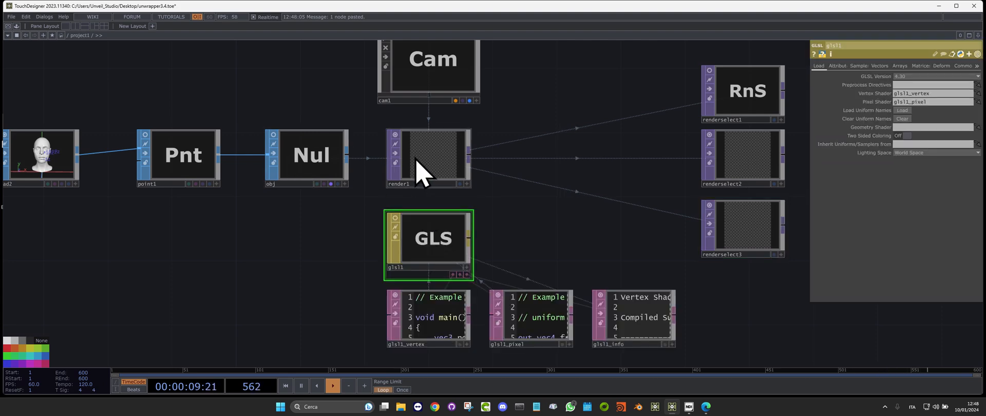
Step: Assign glsl1 as render1's Override Material and move glsl1 with its docked DATs farther below render1
left_click(418, 159)
mouse_move(420, 249)
left_mouse_down()
mouse_move(306, 198)
mouse_move(411, 159)
mouse_move(408, 237)
left_mouse_up()
left_click(822, 65)
left_click(845, 66)
left_click_drag(472, 241, 913, 165)
left_click_drag(414, 237, 396, 313)
left_click_drag(484, 244, 500, 196)
mouse_move(442, 266)
left_mouse_down()
mouse_move(449, 279)
mouse_move(457, 255)
left_mouse_up()
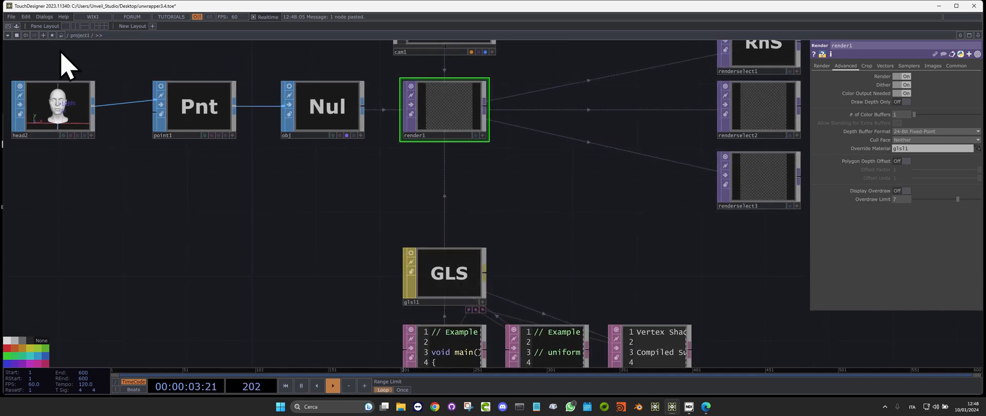
Step: Save the project as unwrapper3.5.toe
left_click_drag(642, 223, 533, 279)
left_click_drag(626, 105, 621, 108)
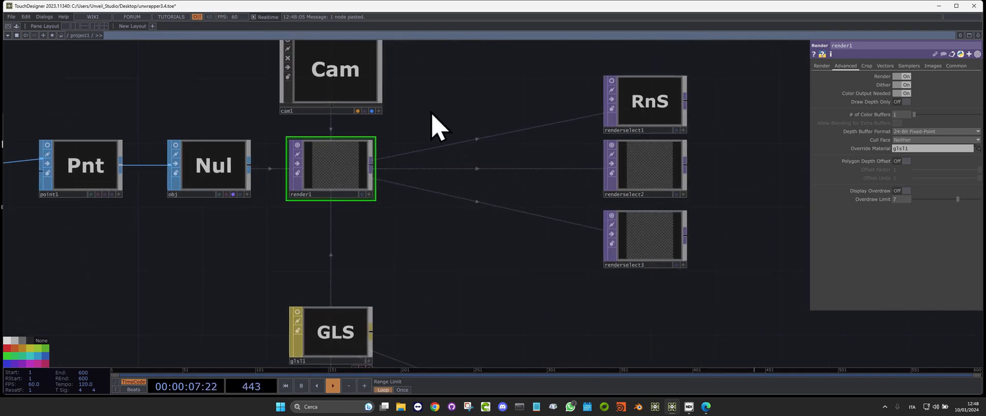
left_click_drag(239, 221, 356, 178)
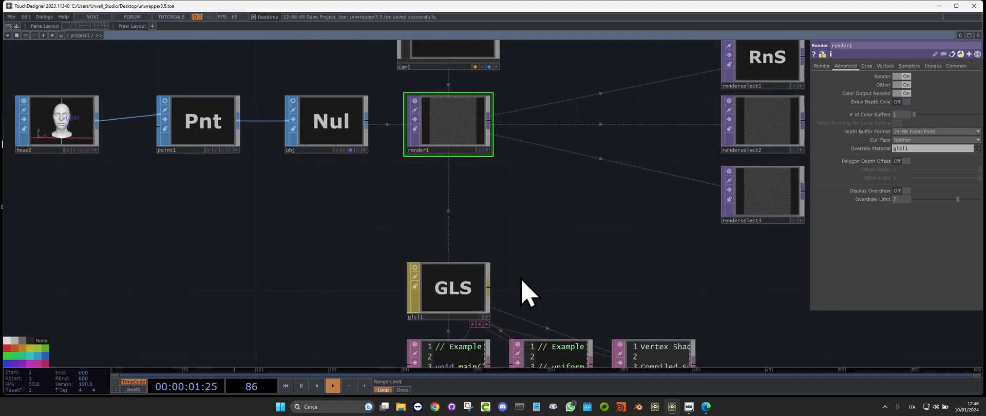
Step: View the glsl1_vertex shader code in a floating viewer, then put the viewer away
left_click_drag(521, 277, 535, 137)
right_click(465, 218)
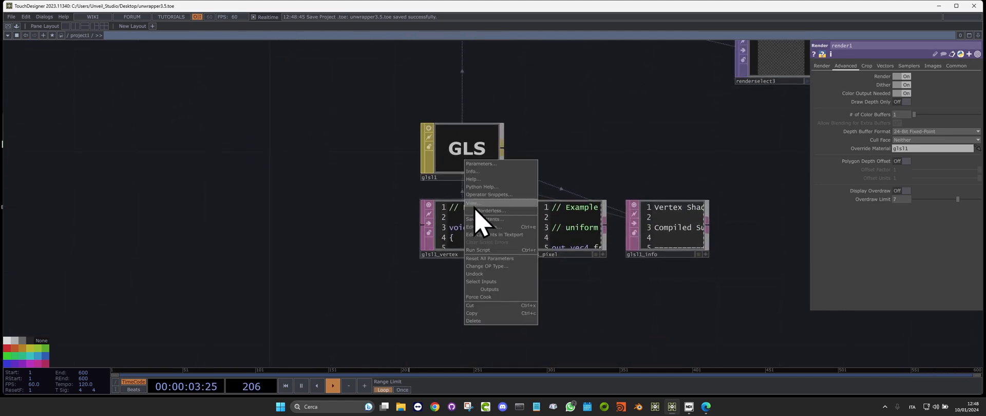
left_click(475, 215)
mouse_move(524, 148)
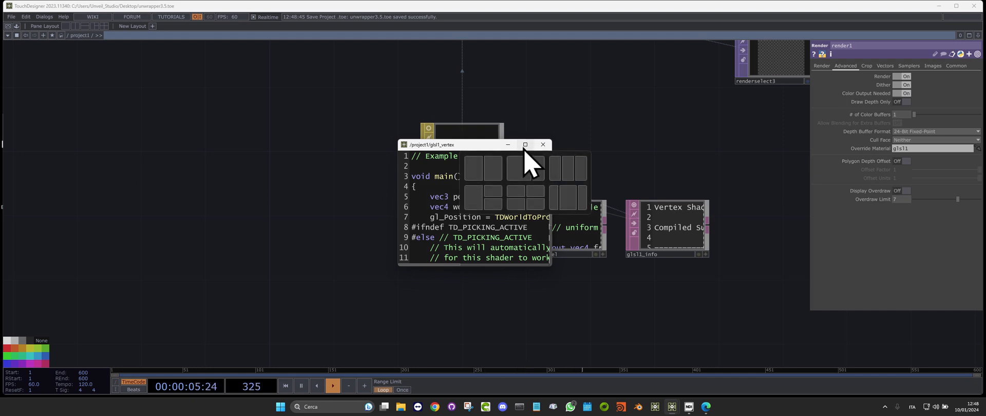
left_click(508, 145)
Step: Add a vector uniform named width to the glsl1 material
left_click(501, 155)
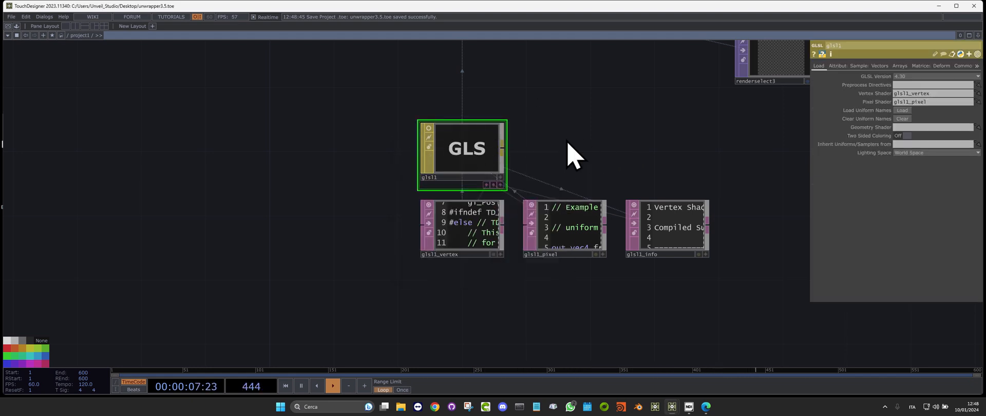
left_click(878, 68)
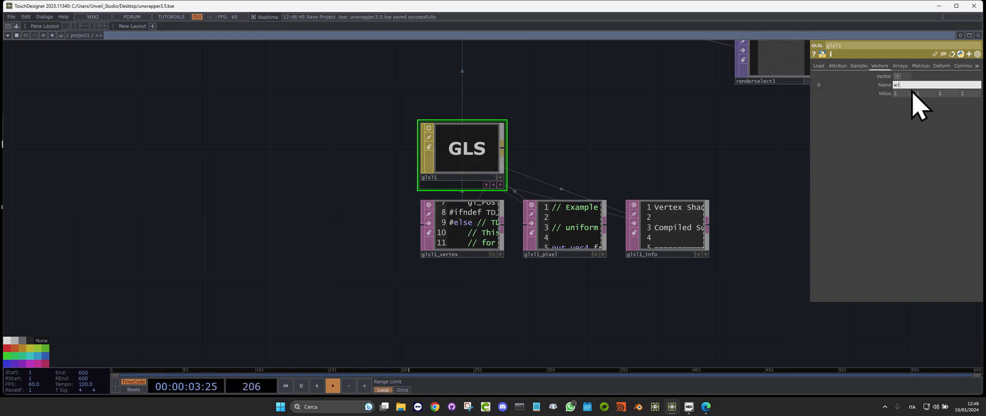
Step: Set the first value of glsl1's width uniform to math.sqrt(op('obj').numPoints)+1, reusing the resolution expression from render1's sTDpos image output
left_click_drag(590, 132, 606, 295)
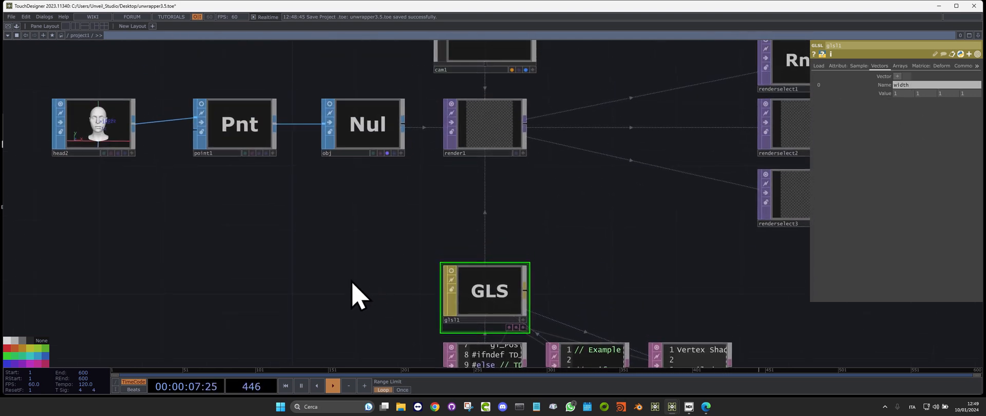
left_click_drag(307, 201, 28, 217)
left_click(521, 62)
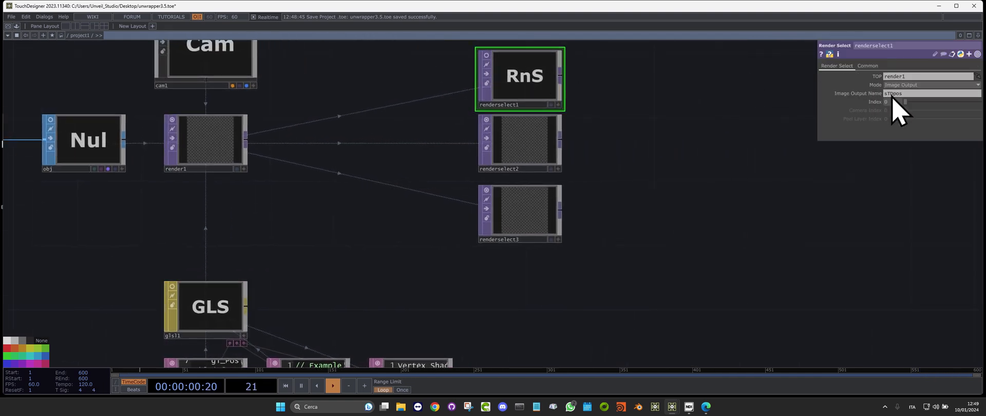
left_click(240, 146)
left_click(933, 65)
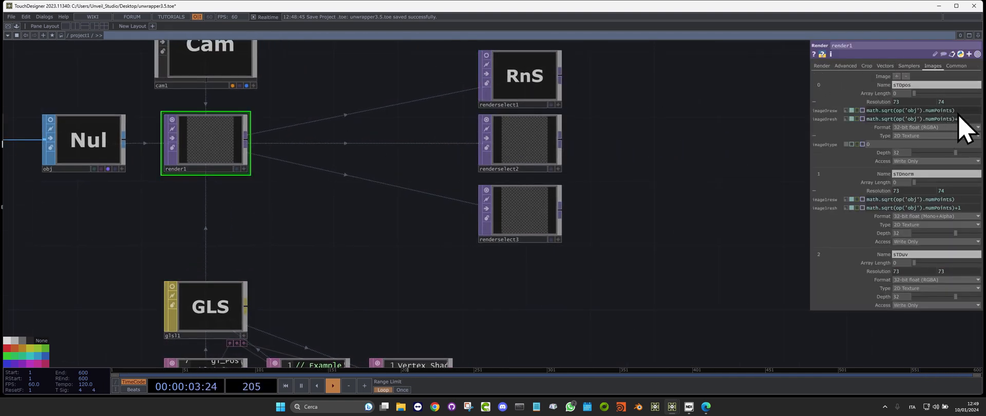
left_click(958, 111)
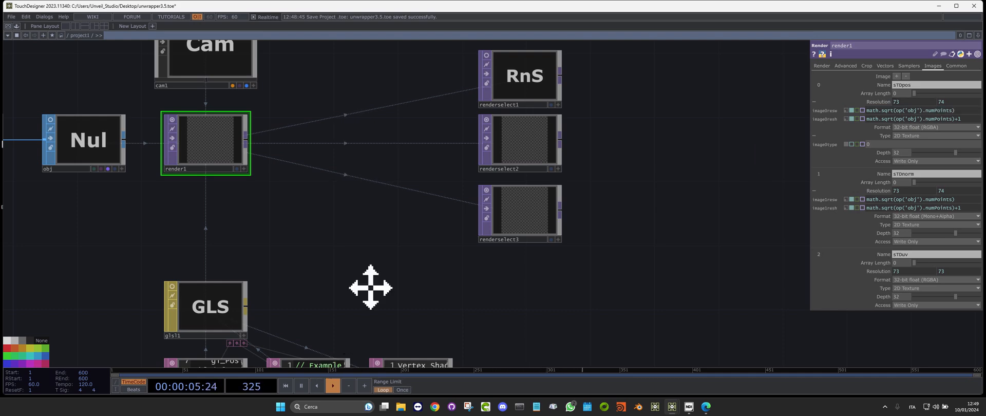
left_click_drag(286, 307, 425, 215)
left_click(362, 217)
left_click(904, 94)
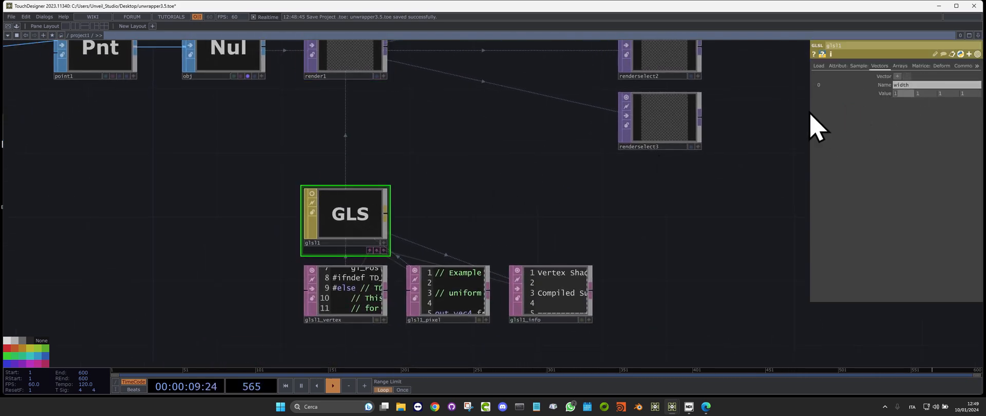
left_click(842, 116)
left_click(897, 94)
left_click(962, 102)
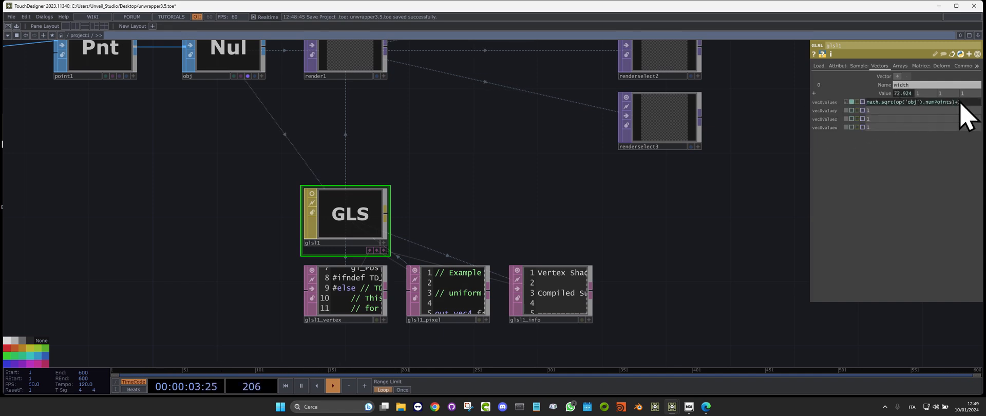
Step: Check the width uniform of extractPos inside base3's unwrapper2 and match it by setting glsl1's width expression to math.sqrt(op('obj').numPoints)
scroll(642, 308, "down", 5)
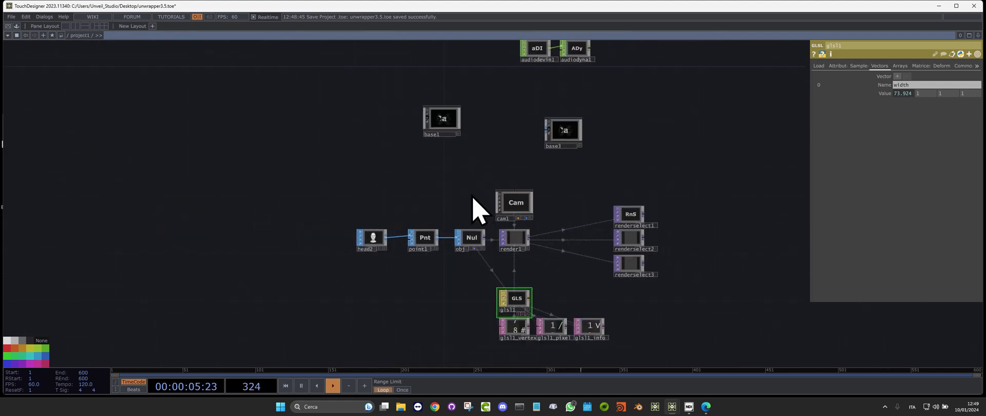
scroll(578, 141, "up", 5)
scroll(619, 210, "up", 5)
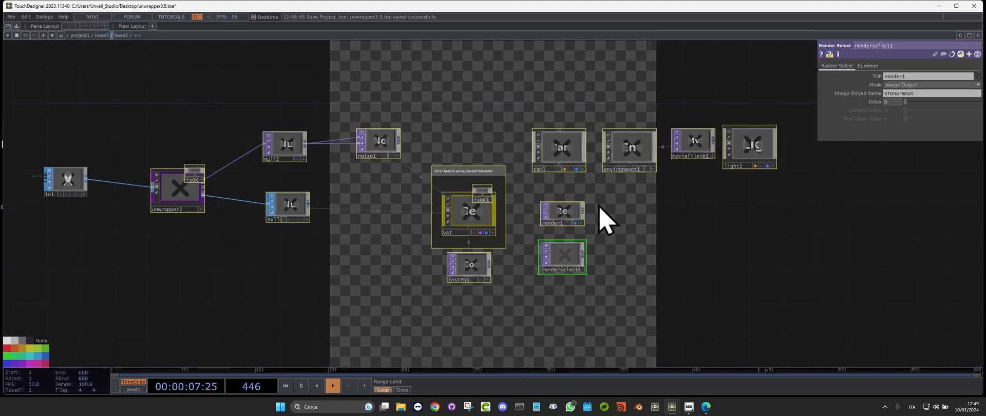
scroll(174, 195, "up", 4)
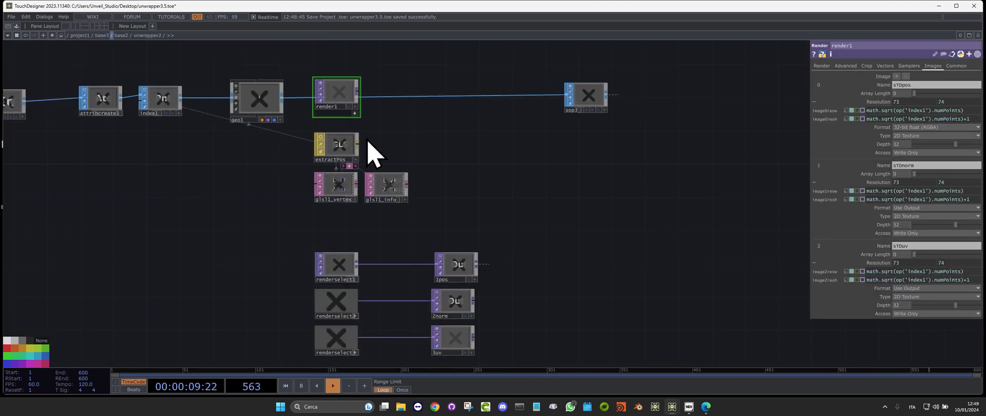
left_click(340, 144)
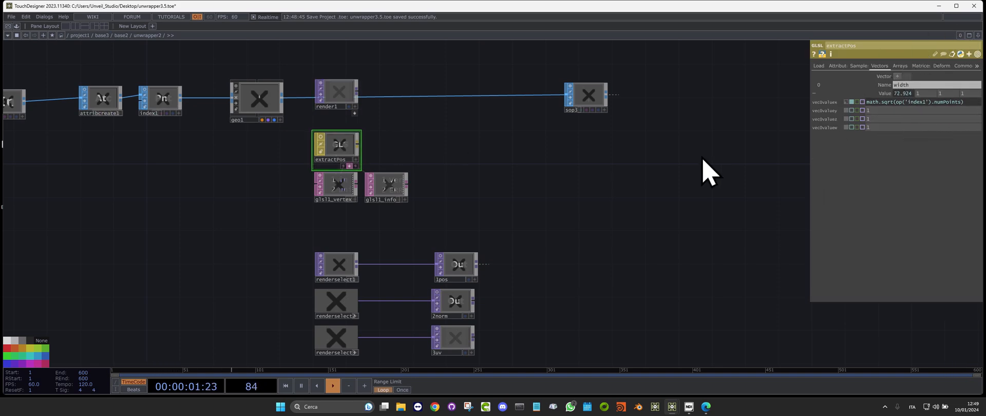
scroll(594, 242, "down", 12)
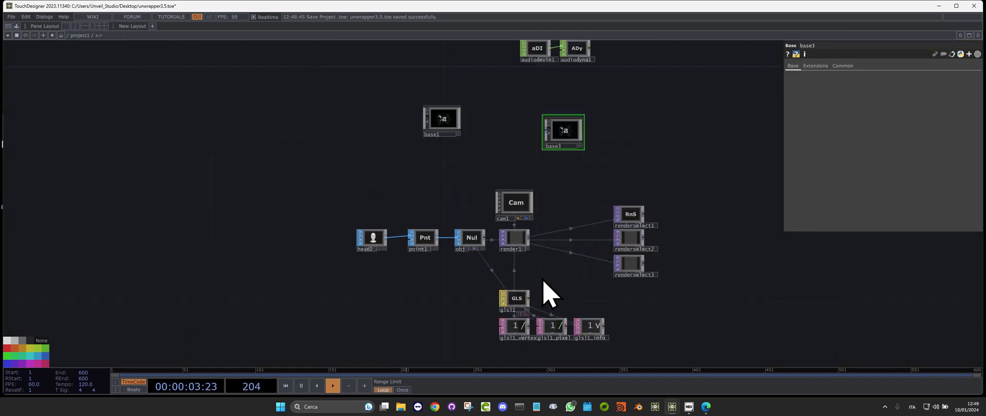
left_click(527, 304)
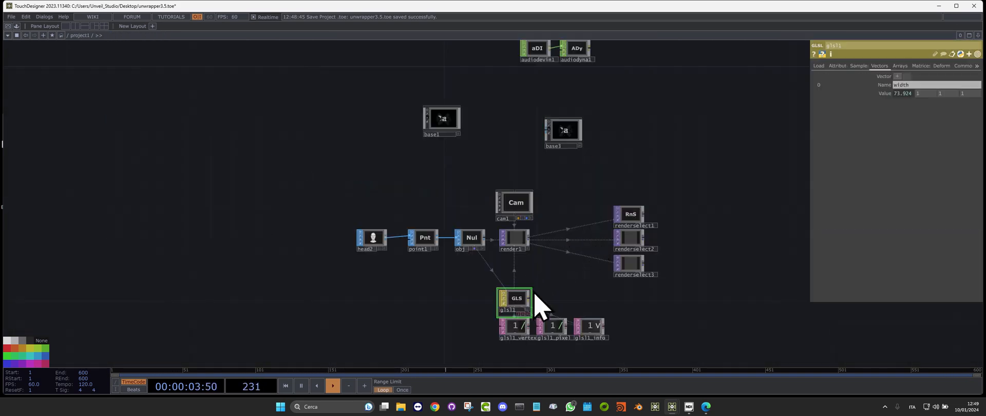
left_click(906, 94)
left_click(974, 102)
key("BackSpace")
key("BackSpace")
left_click(679, 329)
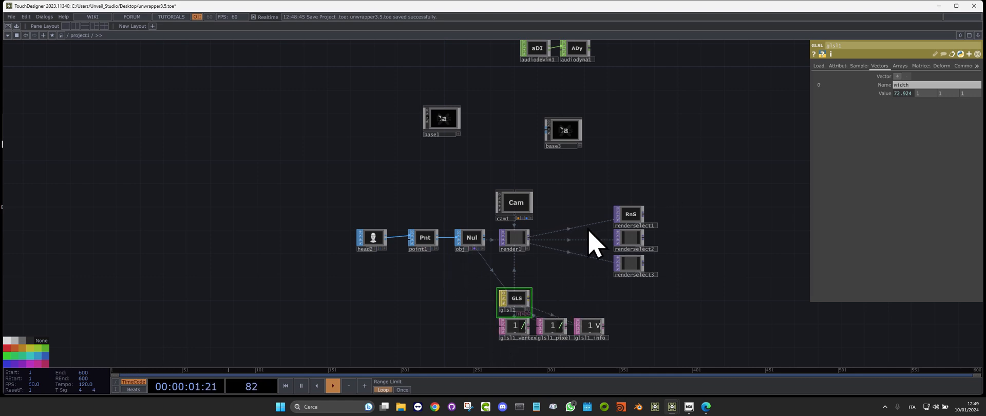
Step: Bring up the glsl1_vertex shader code in its floating viewer and maximize it
left_click(475, 244)
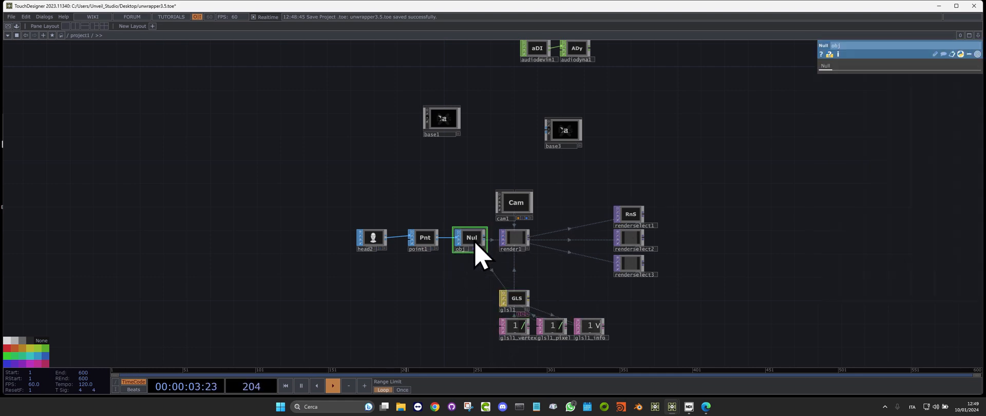
left_click(516, 299)
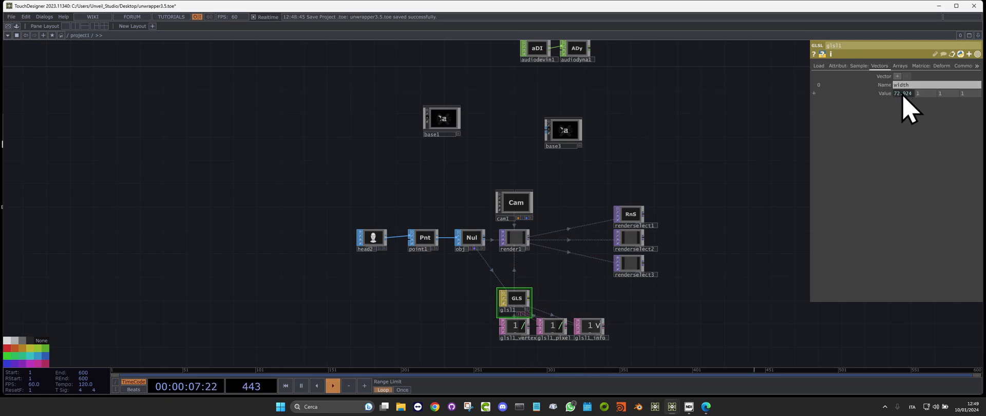
scroll(511, 330, "up", 5)
right_click(528, 339)
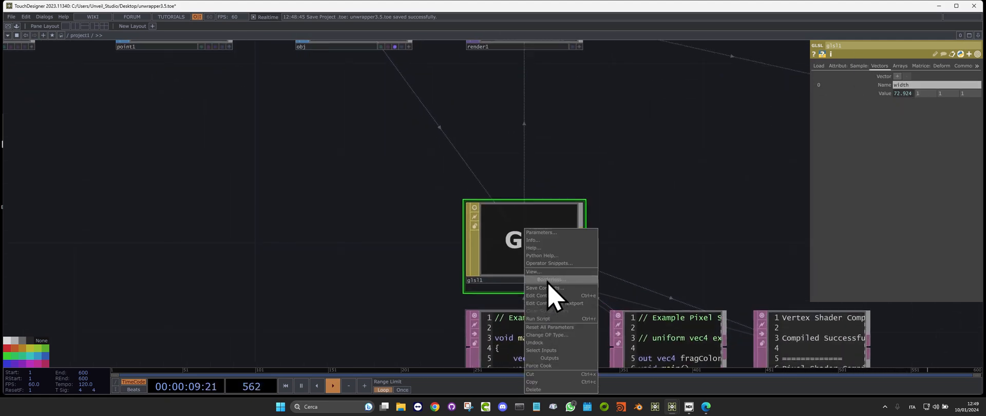
left_click(549, 272)
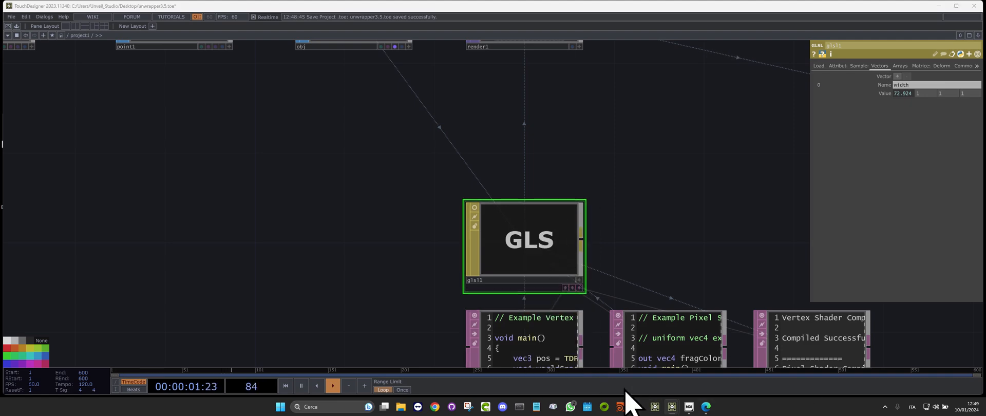
mouse_move(672, 406)
left_click(712, 380)
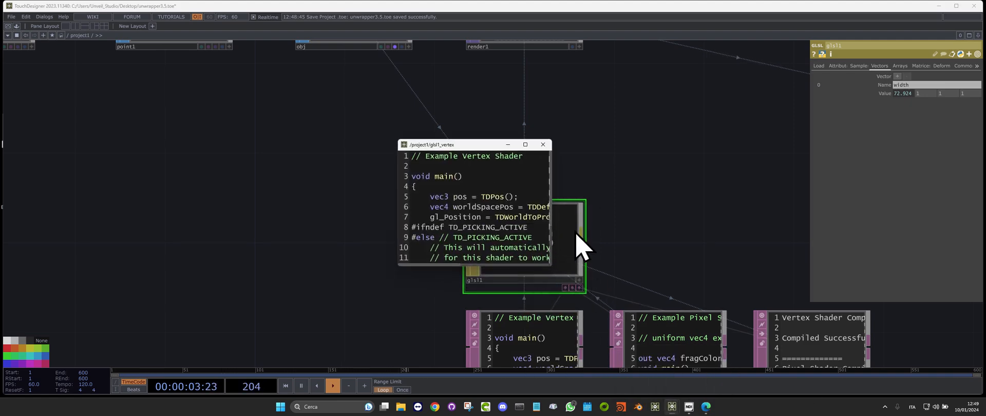
left_click(525, 144)
Step: Delete the TD_PICKING_ACTIVE block and the Example Vertex Shader comment from the vertex shader
left_click_drag(123, 152, 11, 91)
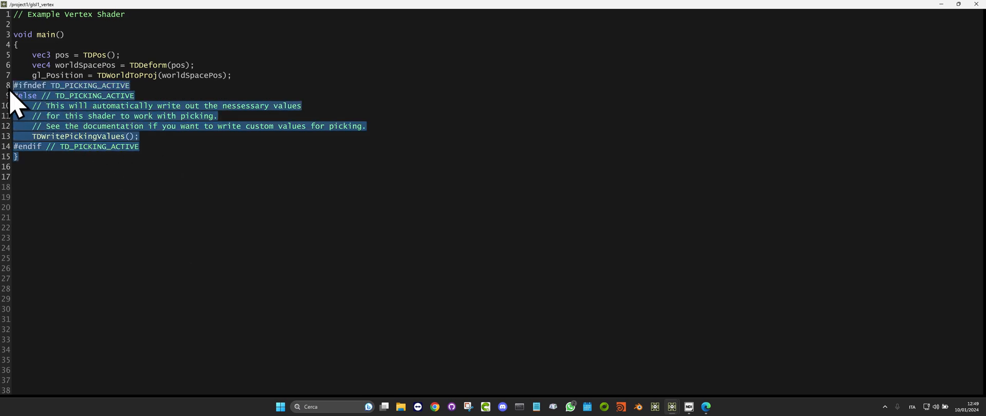
left_click_drag(170, 148, 2, 87)
key("BackSpace")
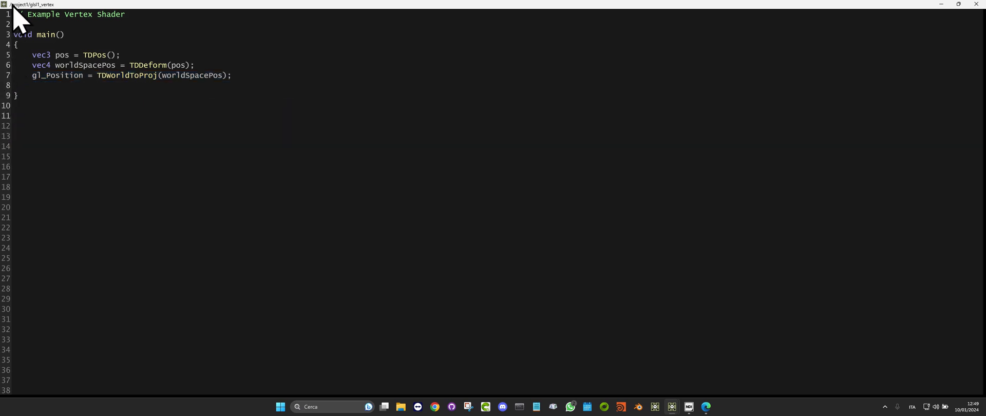
left_click_drag(21, 25, 44, 3)
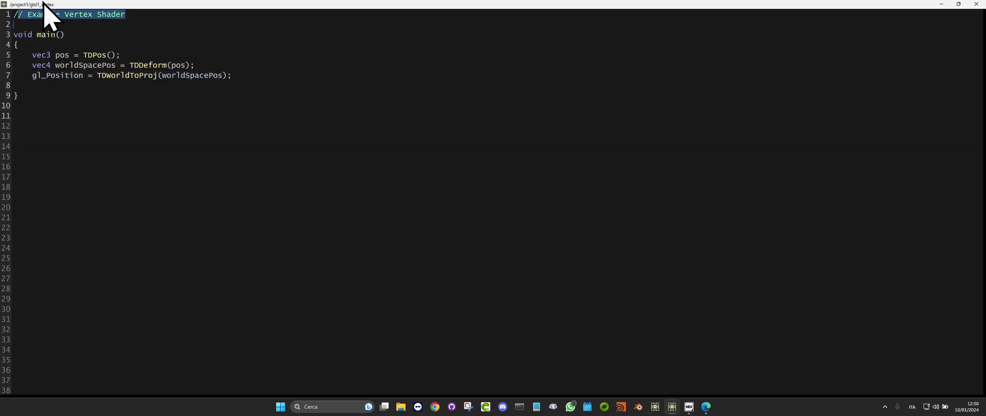
type("/")
key("BackSpace")
scroll(109, 98, "up", 6, "ctrl")
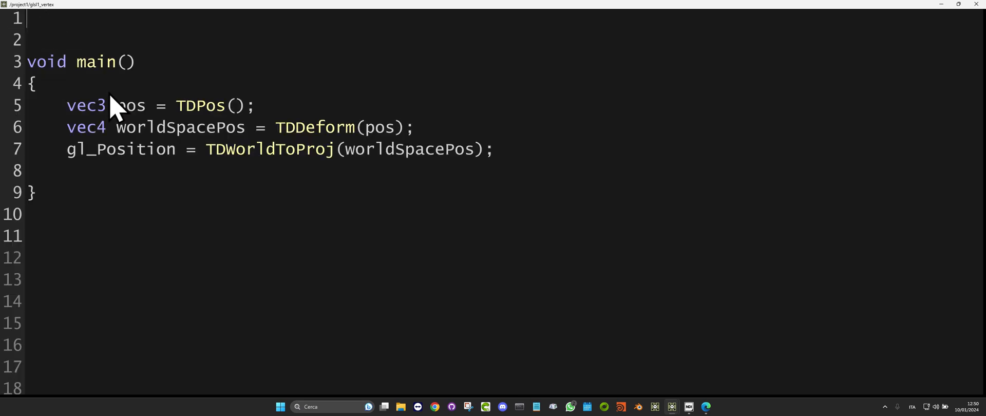
scroll(182, 123, "up", 2, "ctrl")
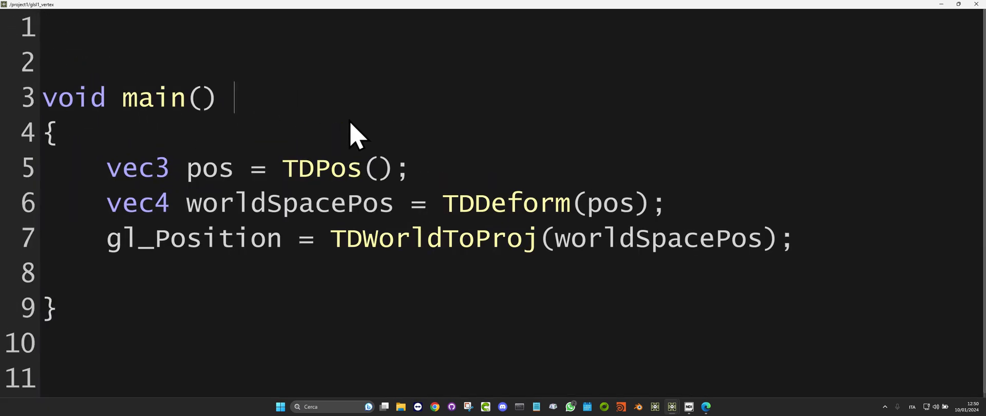
left_click_drag(281, 169, 381, 169)
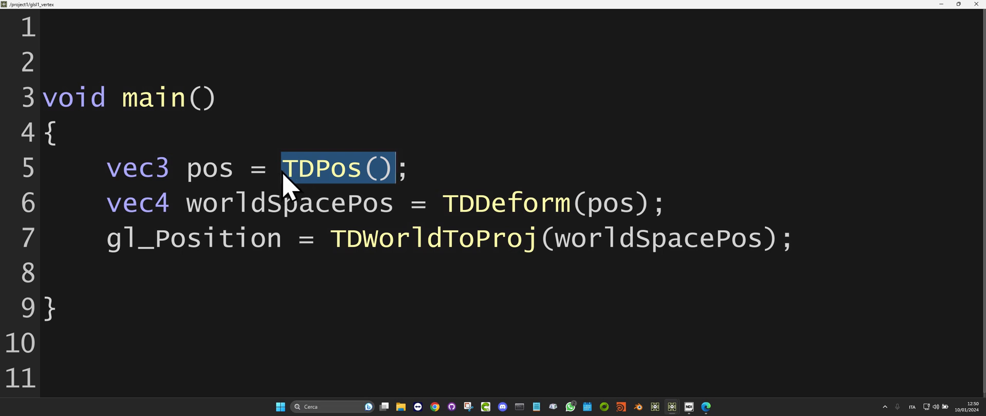
type("vec3")
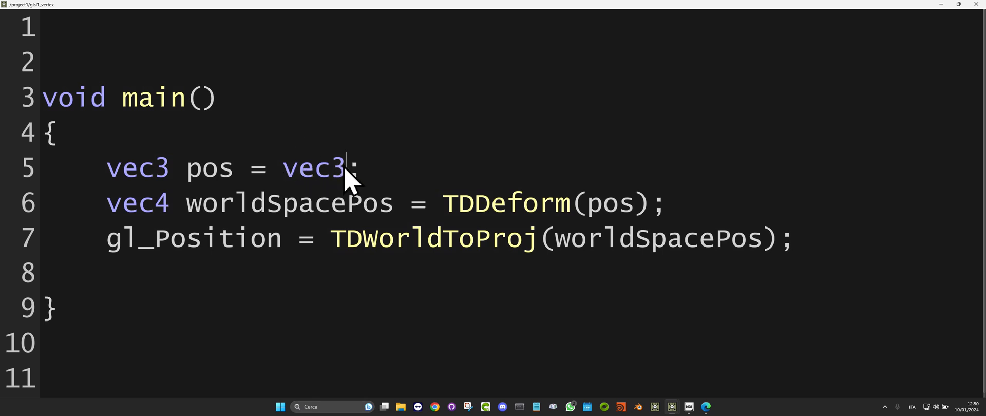
left_click_drag(346, 170, 297, 169)
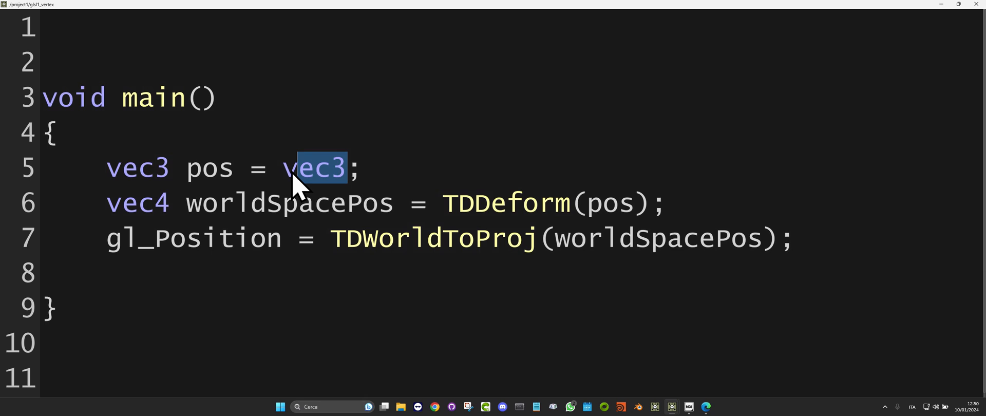
key("BackSpace")
key("BackSpace")
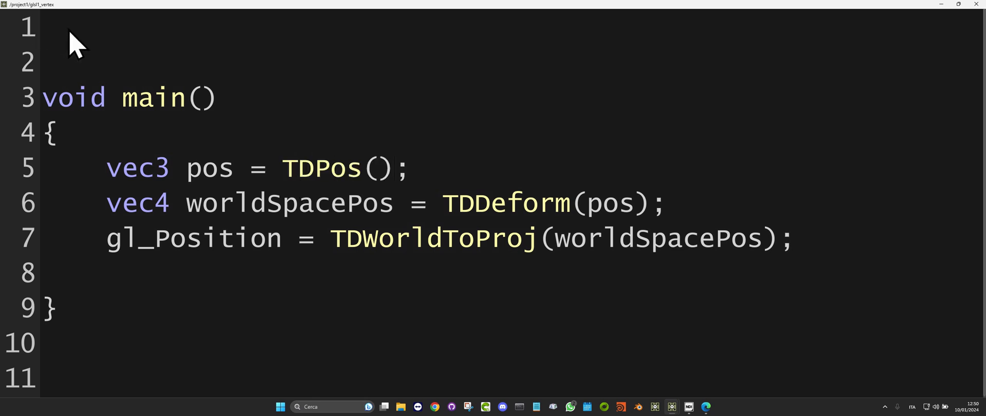
Step: Declare the width uniform on the first line of the vertex shader with uniform int width; and start a new line
type("unifopr")
key("BackSpace")
key("BackSpace")
type("rm")
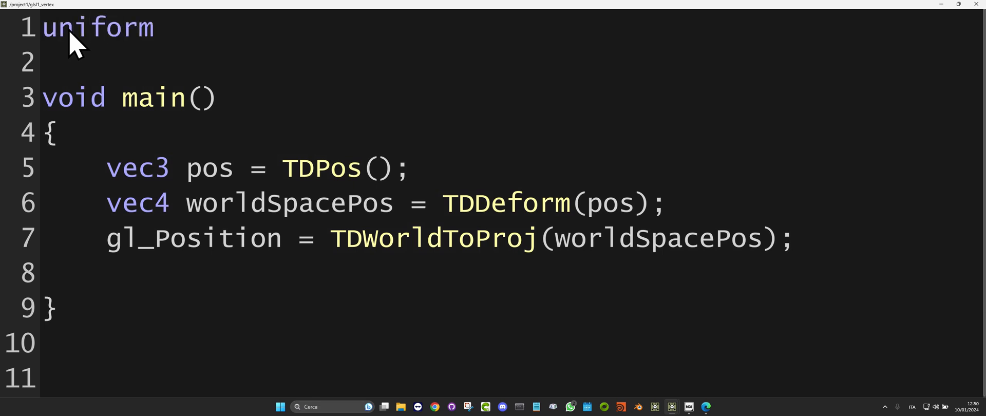
type(" int wid")
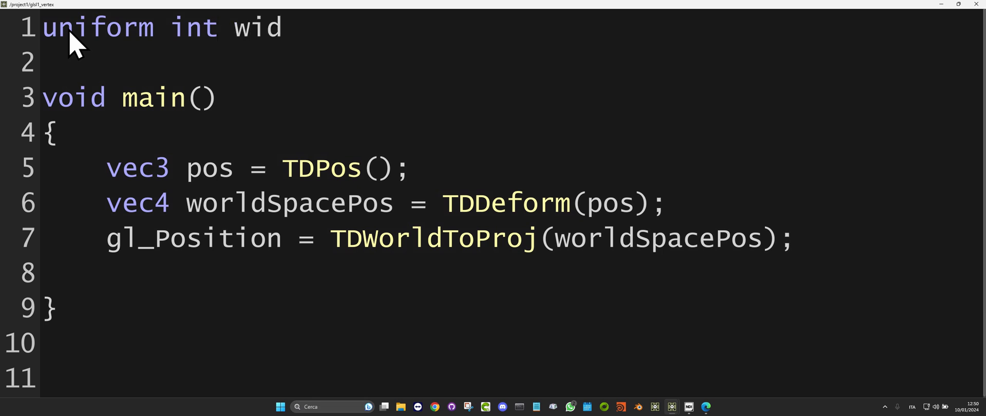
type("th;")
key("Return")
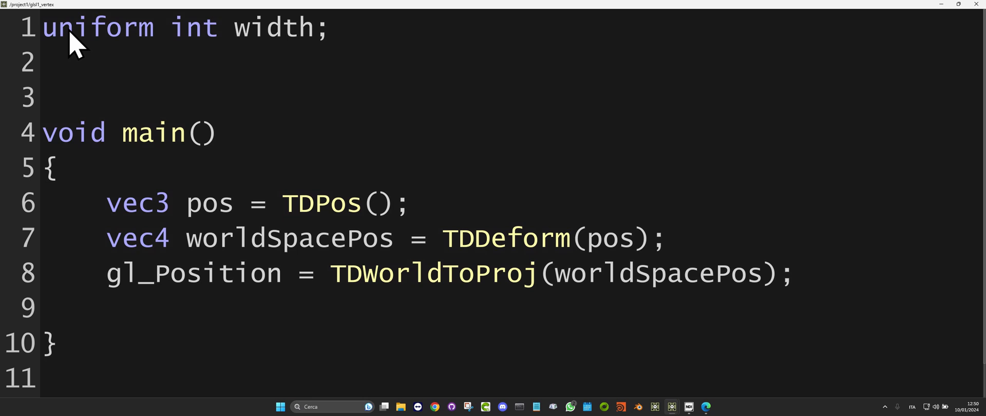
Step: Declare the vertex shader's index input on the second line with in int index;
type("in")
type("int")
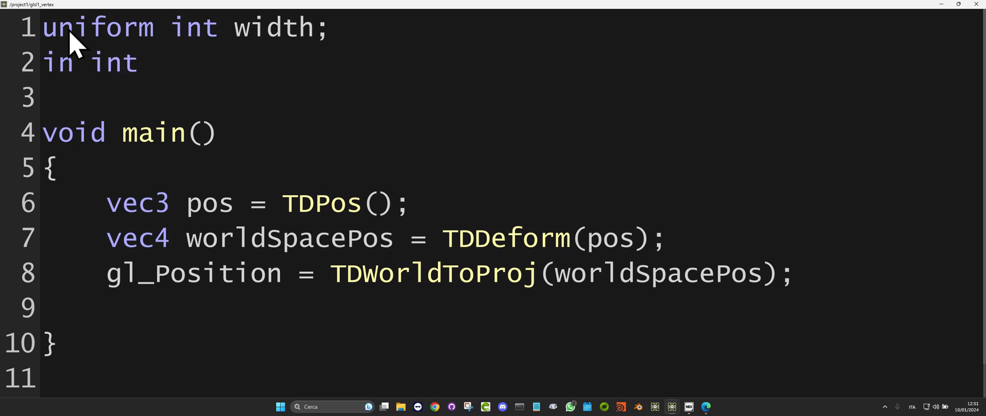
type(" index;")
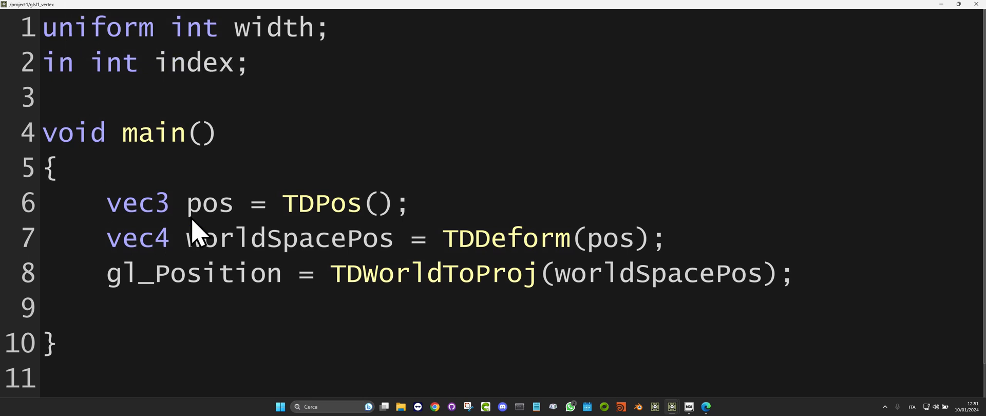
Step: Replace TDPos() with vec3(0) in the pos assignment inside main()
left_click_drag(393, 205, 283, 205)
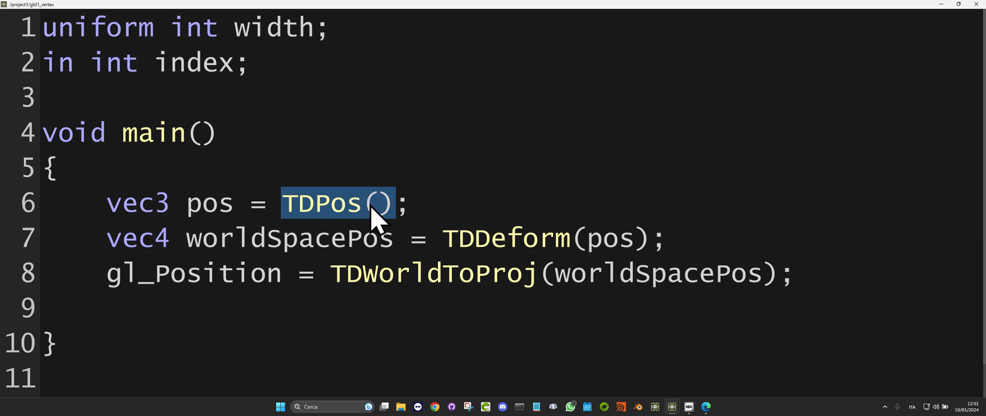
type("vec3")
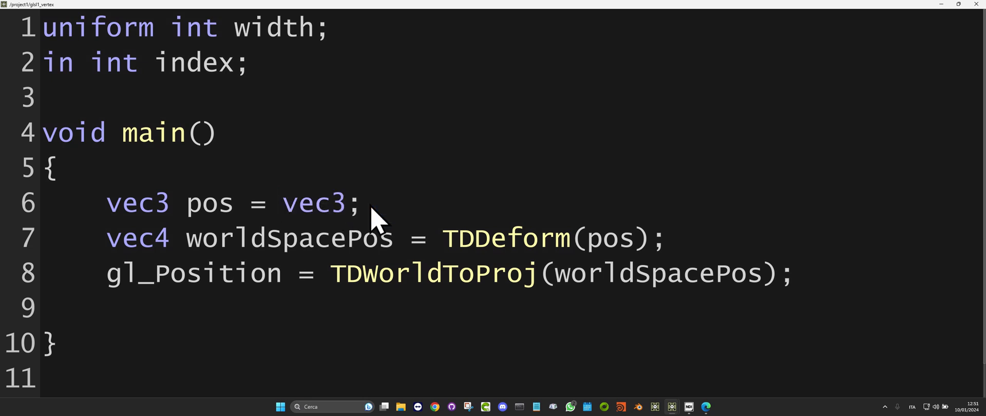
type("(0")
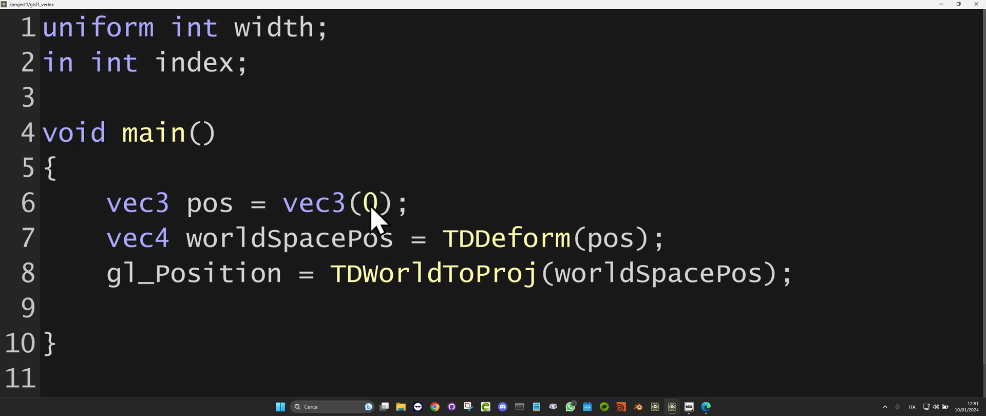
left_click(430, 205)
key("Return")
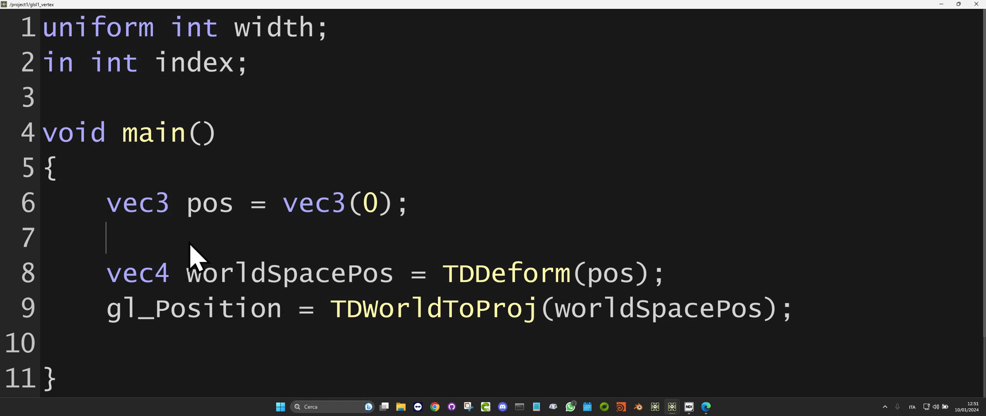
key("Return")
key("Return")
scroll(200, 257, "down", 1)
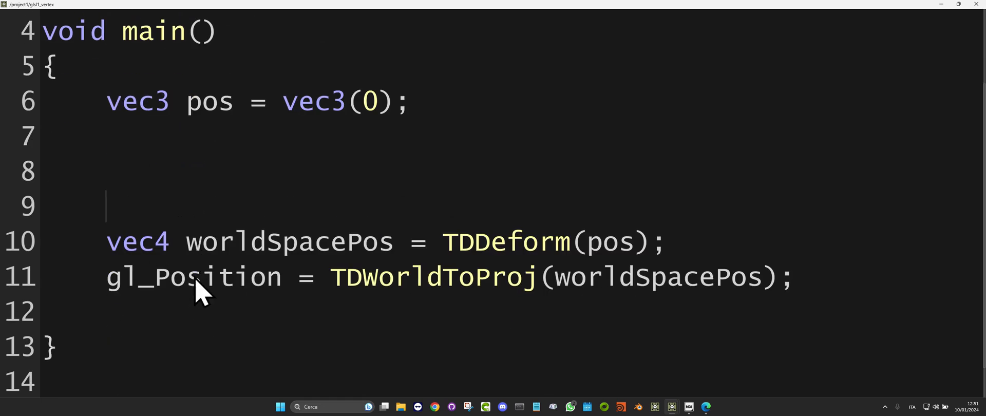
left_click(177, 152)
key("Return")
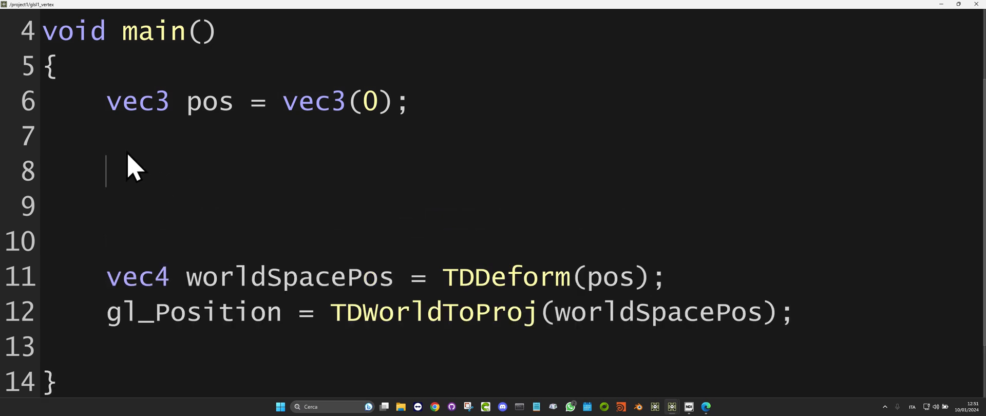
key("Down")
key("Down")
key("Up")
left_click(109, 102)
left_click(122, 234)
key("BackSpace")
key("BackSpace")
key("BackSpace")
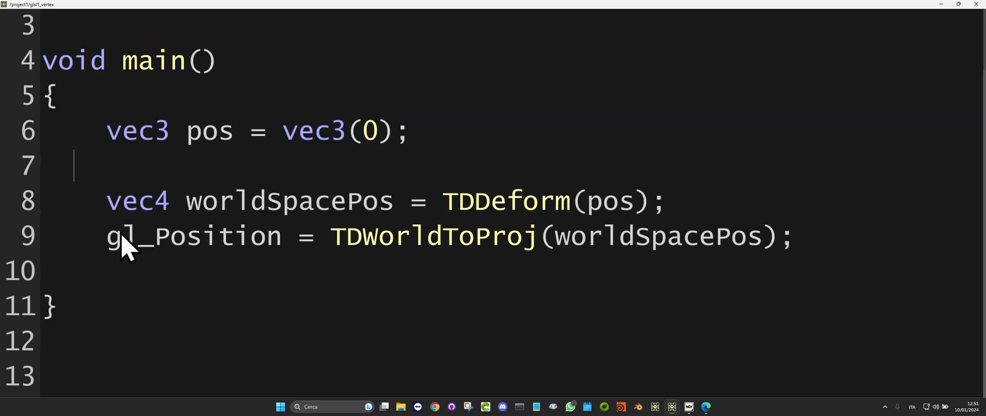
key("BackSpace")
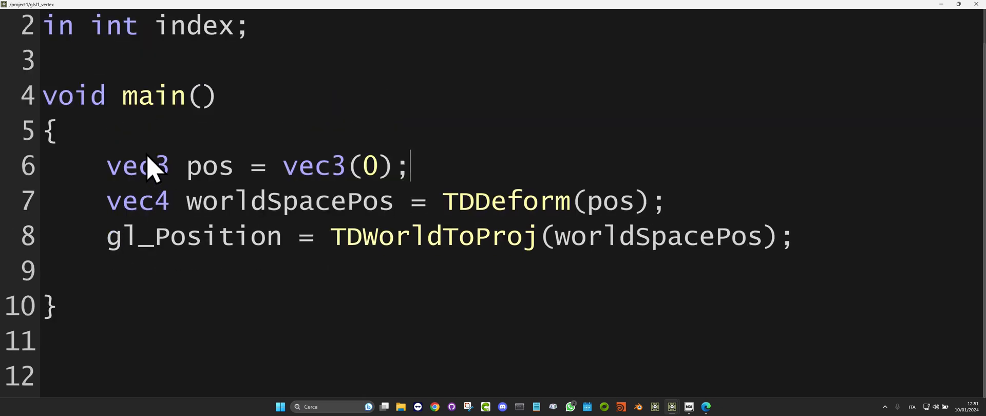
Step: Open up blank lines at the start of main() and add a //SKIP comment above the pos declaration
left_click(111, 173)
key("Return")
key("Return")
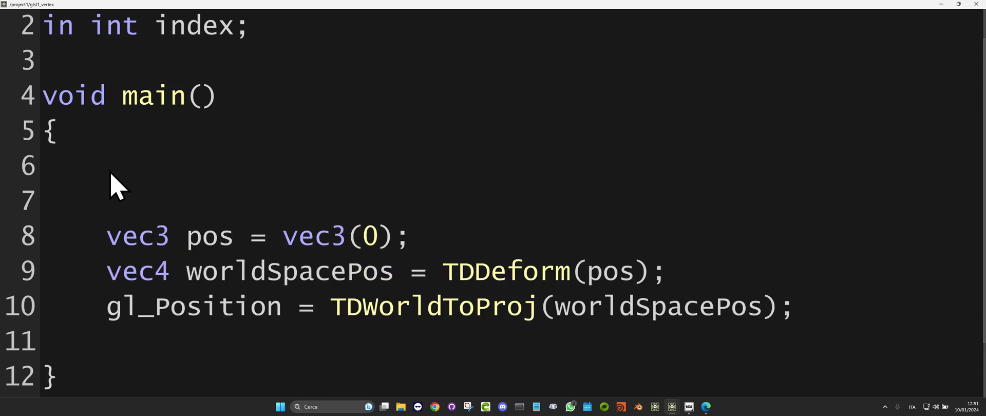
key("Return")
key("Up")
type("//SKIP")
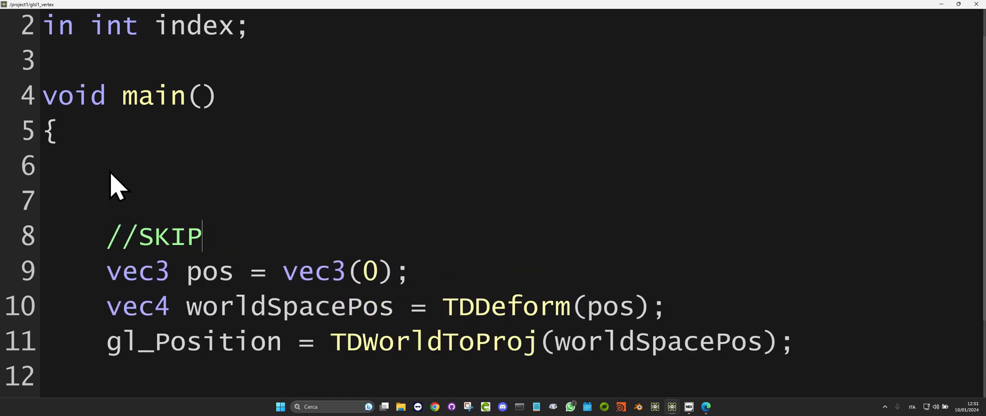
left_click(95, 206)
left_click(107, 236)
key("Return")
key("Return")
scroll(128, 220, "down", 1)
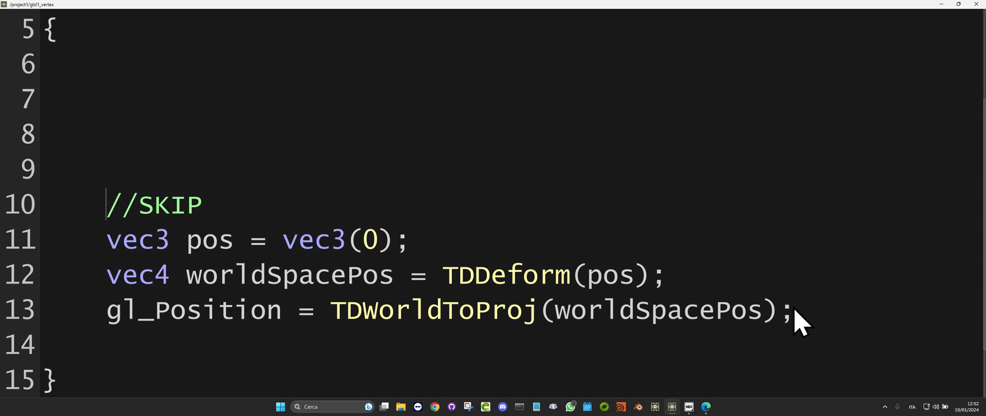
Step: Set gl_Position to vec4(0) and remove the //SKIP comment with the pos and worldSpacePos declarations
left_click_drag(810, 324, 35, 217)
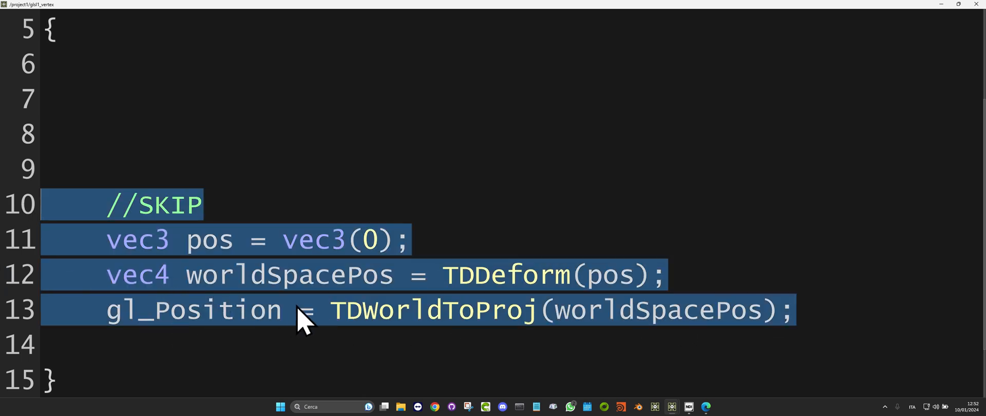
left_click_drag(329, 309, 754, 313)
type("vec4(0")
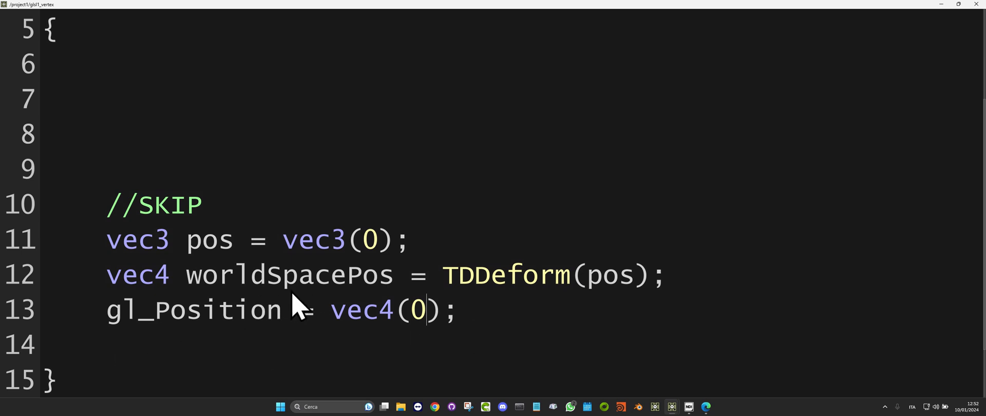
left_click_drag(704, 273, 57, 214)
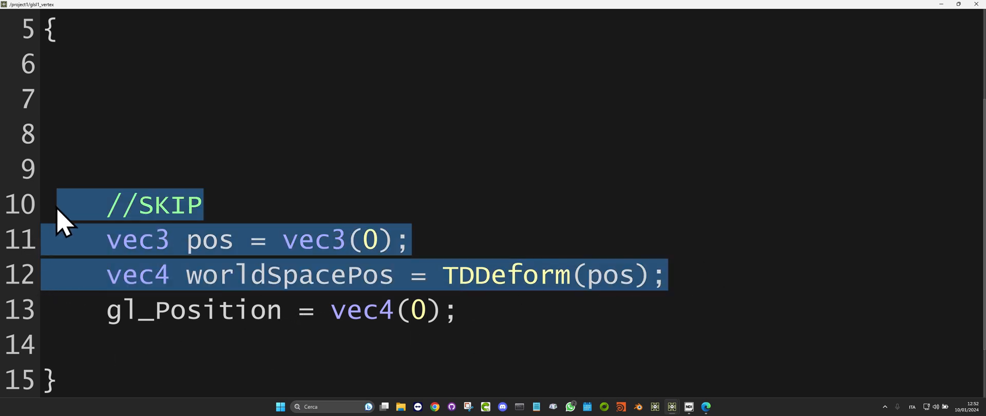
key("Return")
Step: Begin an imageStore() call on the first line inside main() with sTDpos as its target image
left_click(98, 72)
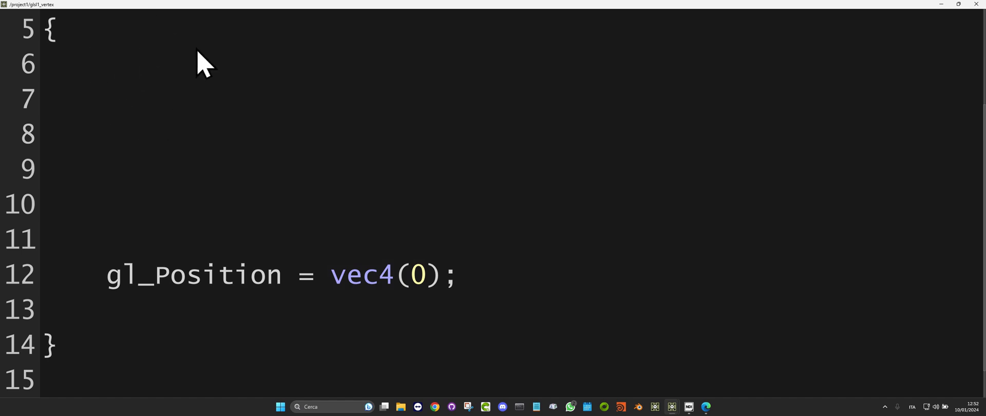
scroll(198, 56, "up", 1)
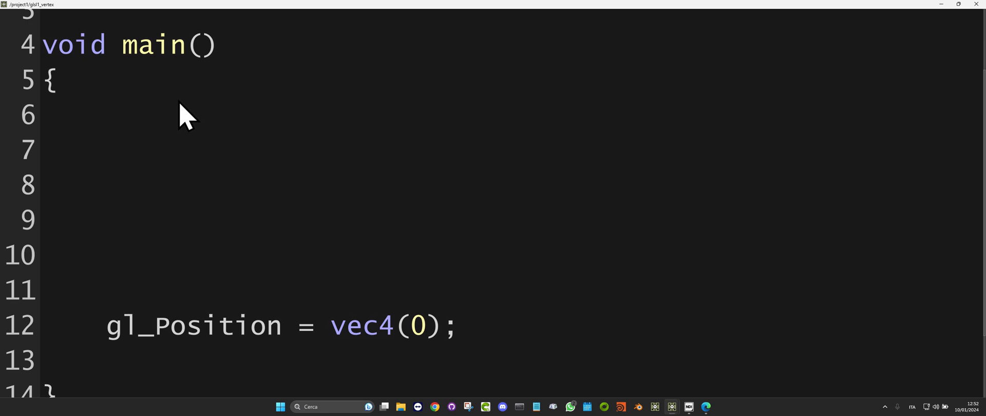
type("imageStpo")
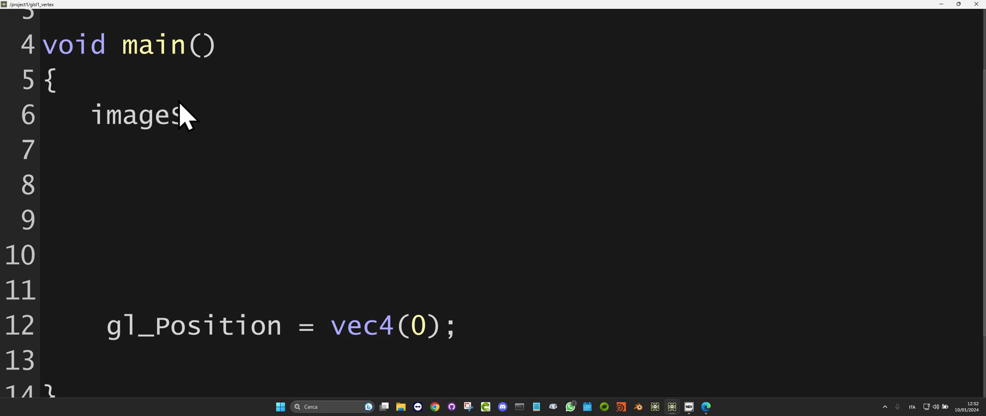
key("BackSpace")
type("re")
key("BackSpace")
key("BackSpace")
key("BackSpace")
type("ore(s")
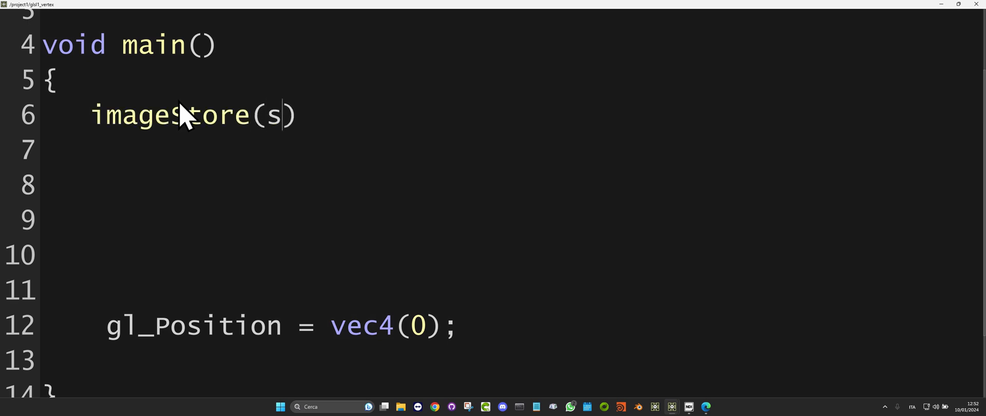
type("Td")
key("BackSpace")
type("Dpos")
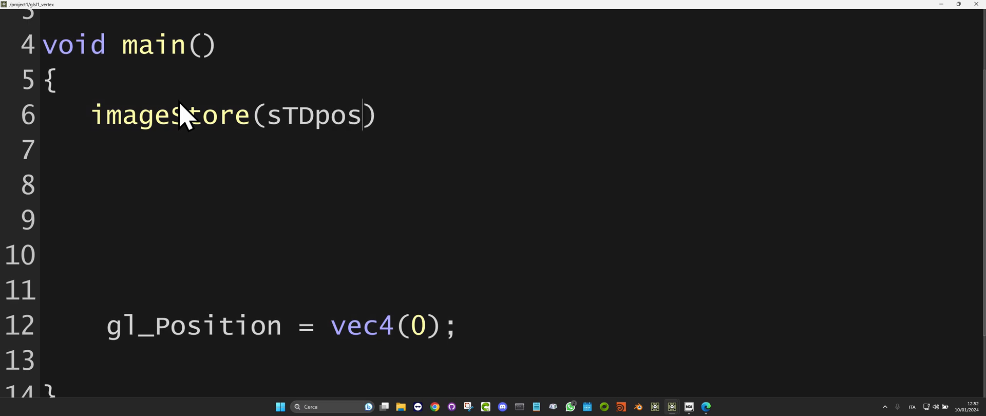
Step: Add an ivec2() coordinate argument to the imageStore call with idex%width as its first component, followed by a comma
type(",ivec2")
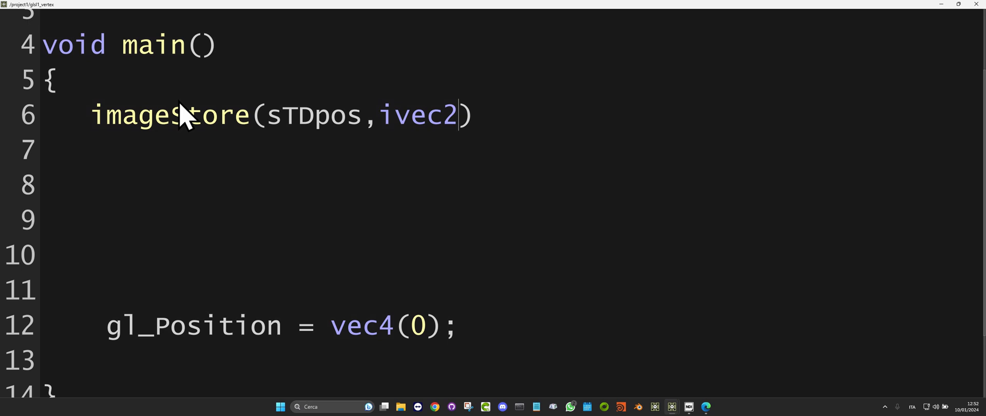
type("(),")
key("Left")
key("Left")
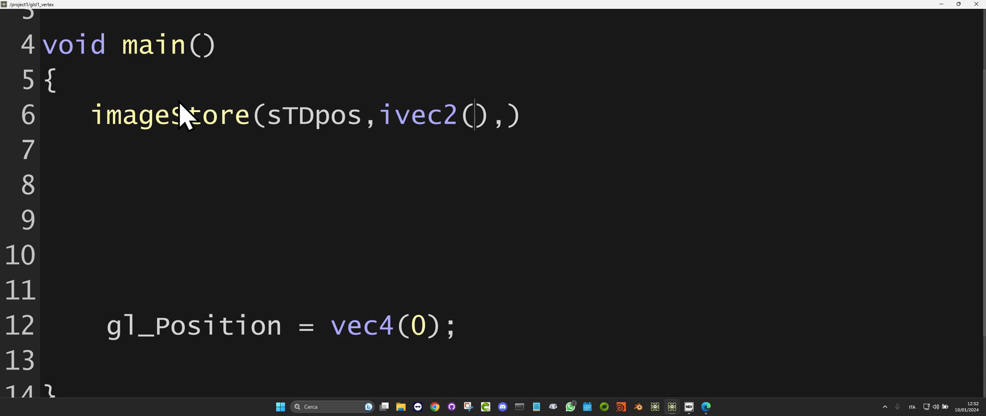
type("imn")
key("BackSpace")
key("BackSpace")
type("dex")
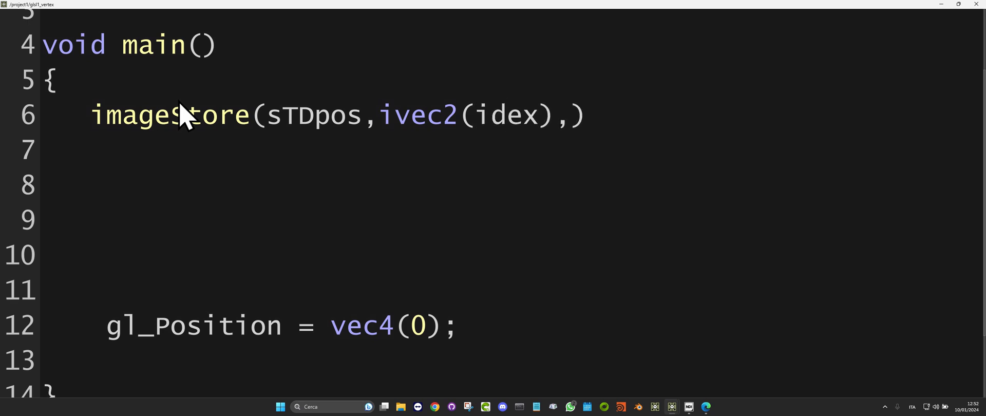
type("%width")
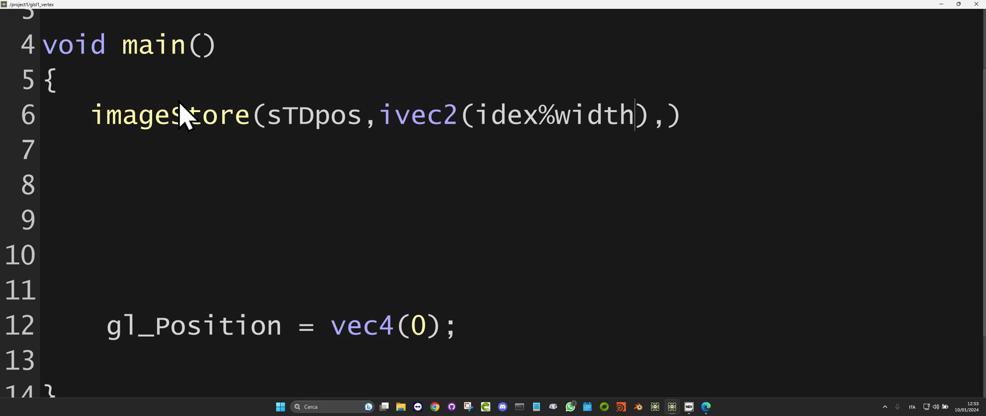
type(",")
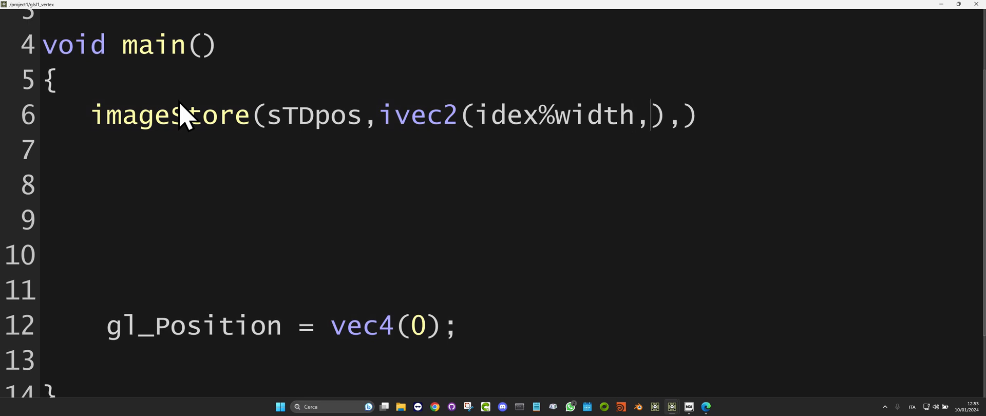
Step: Correct the misspelled idex to index in the ivec2() coordinate of the imageStore call
key("Left")
key("Left")
key("Left")
key("Left")
key("Left")
key("Left")
key("Left")
key("Left")
key("Left")
key("Left")
key("Left")
key("Left")
key("Left")
key("Right")
key("Right")
key("Right")
type("n")
key("Right")
key("Right")
key("Right")
key("Right")
key("Right")
key("Right")
key("Right")
key("Right")
key("Right")
key("Right")
key("Right")
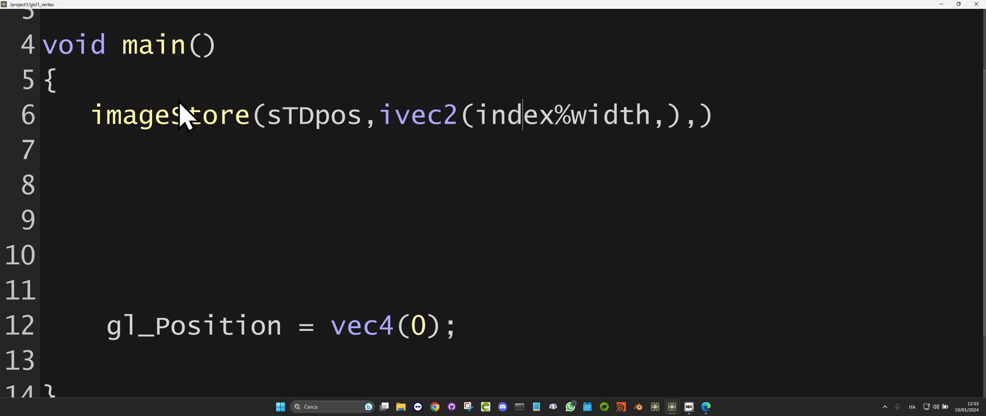
Step: Enter index/width as the second component of the ivec2() coordinate in the imageStore call
key("Left")
type("index/")
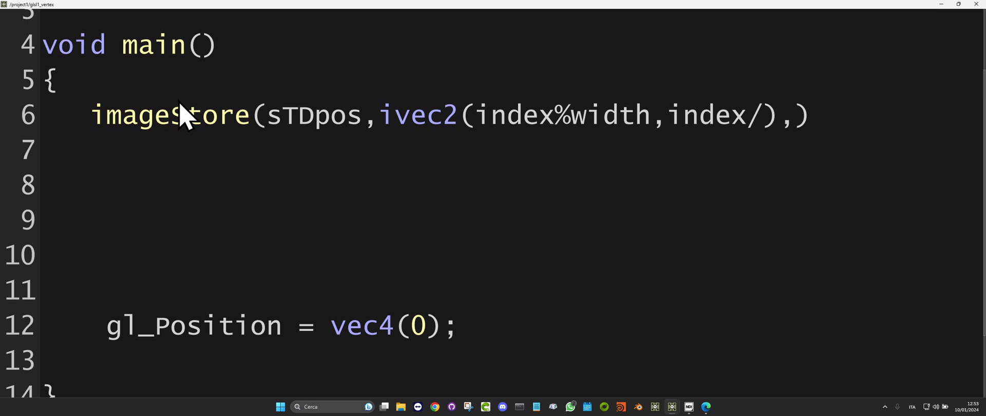
type("widt")
key("BackSpace")
type("th")
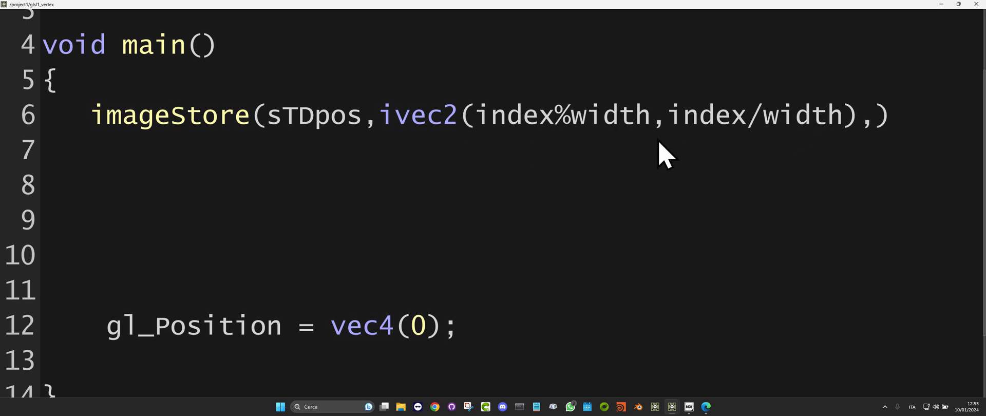
Step: Pass P as the stored value in the sTDpos imageStore call and end the statement with a semicolon
left_click(877, 119)
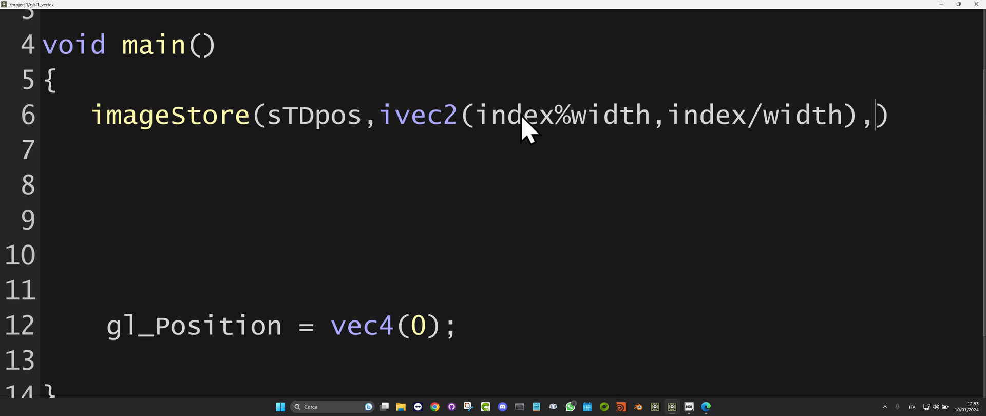
type("P)")
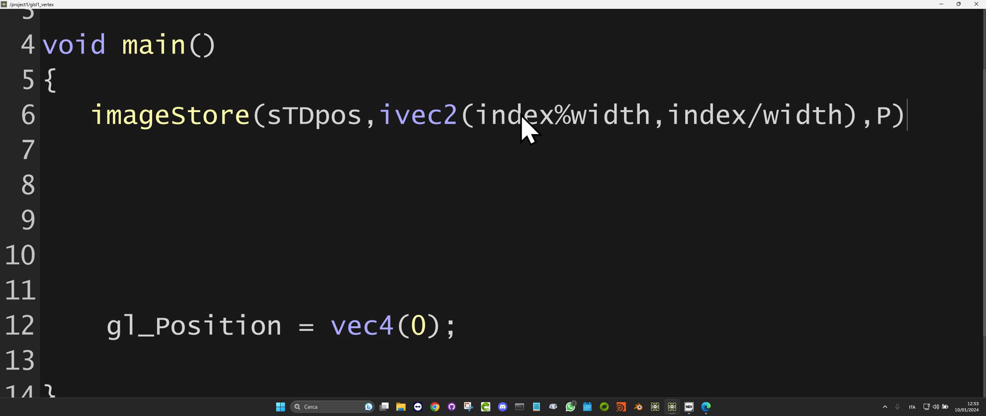
type(";")
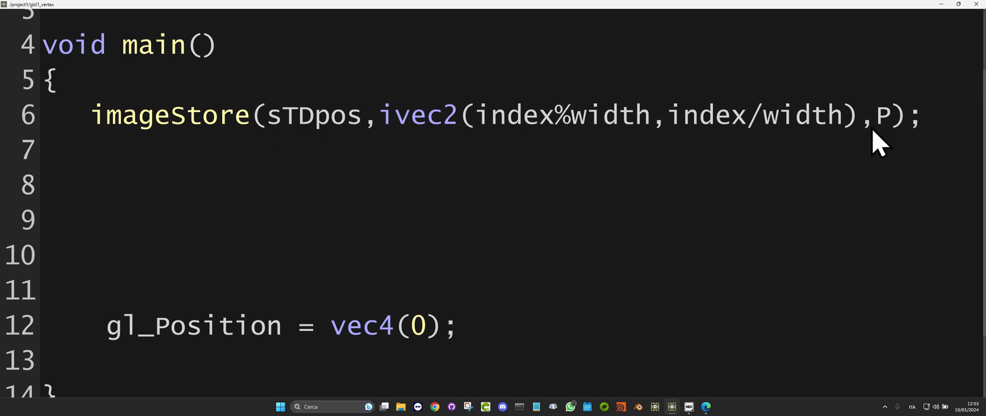
Step: Duplicate the imageStore line directly below and change the copy to write N into sTDnorm
left_click_drag(931, 126, 94, 136)
key("ctrl+c")
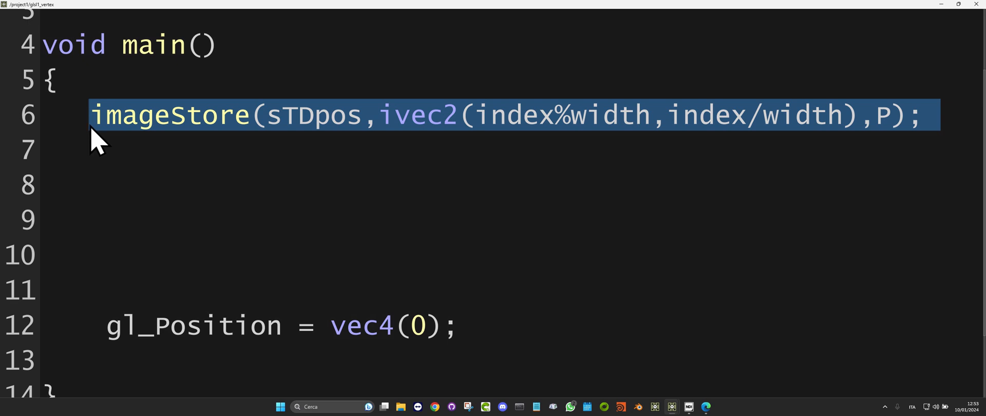
left_click(93, 152)
key("ctrl+v")
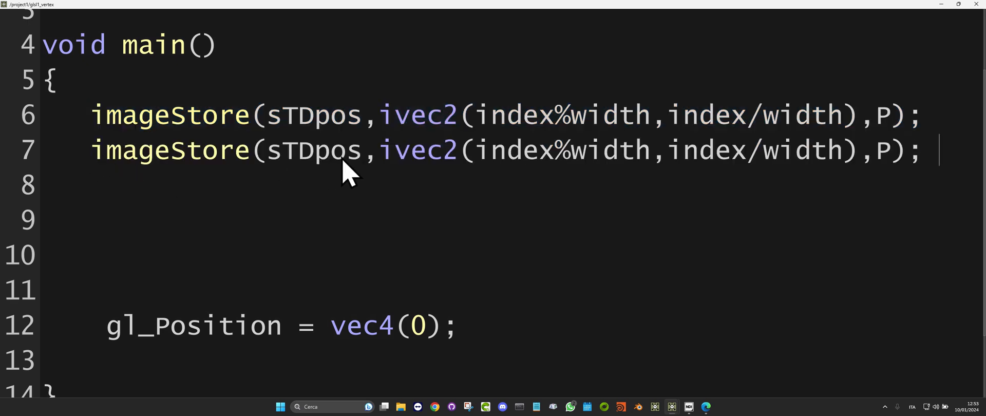
left_click_drag(364, 152, 315, 154)
type("norm")
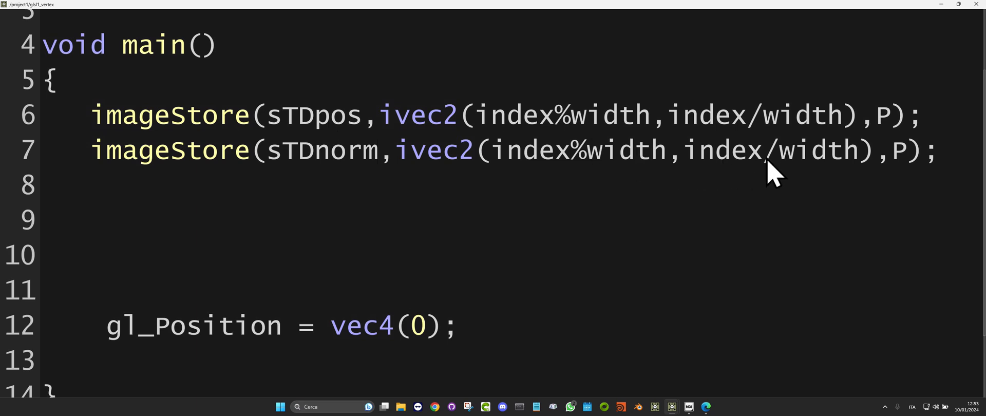
double_click(900, 155)
type("N")
Step: Add a third copy of the imageStore line below the sTDnorm one, writing uv[0].st into sTDuv
left_click(954, 156)
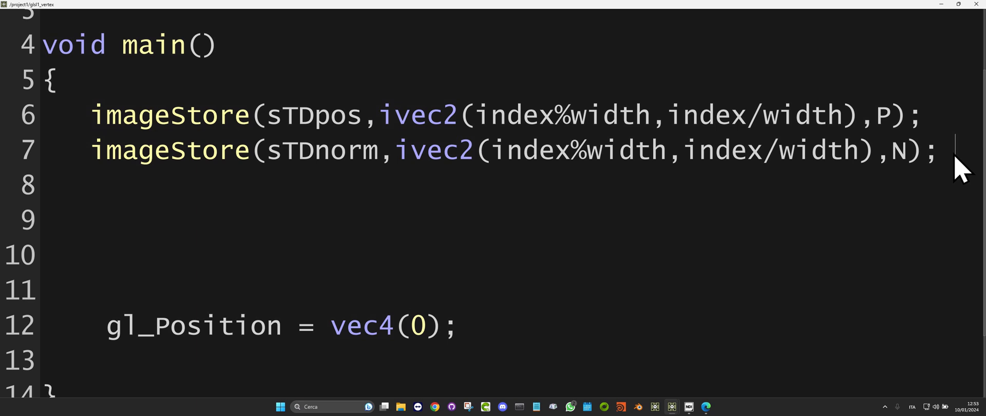
key("Return")
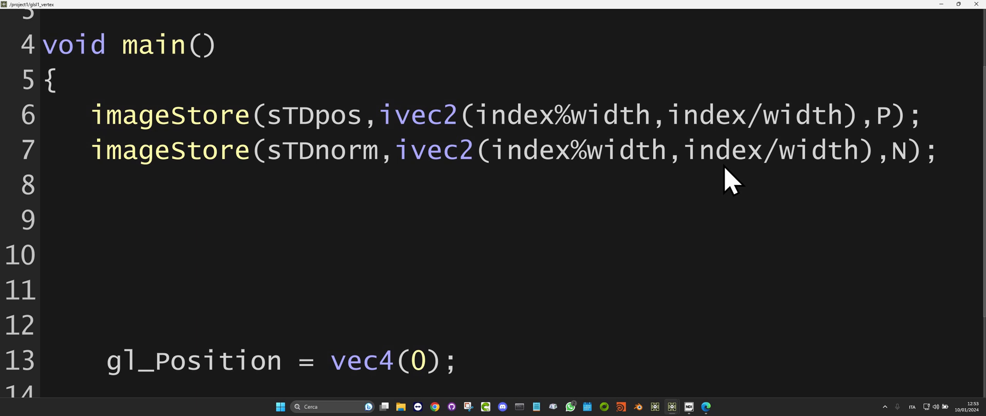
key("ctrl+v")
left_click_drag(314, 198, 363, 200)
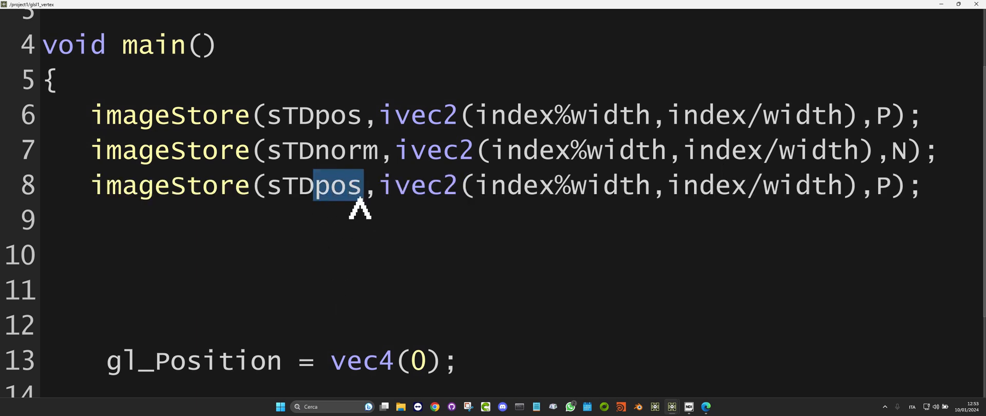
type("uv")
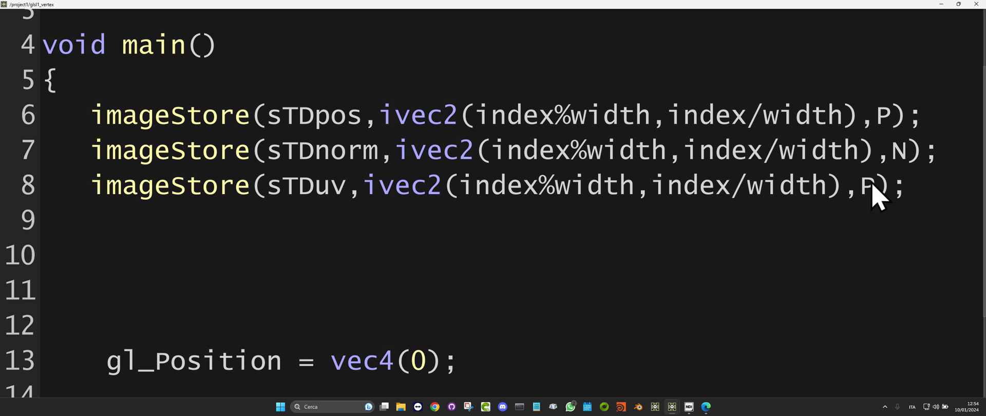
left_click_drag(879, 188, 859, 195)
type("uv[0].st")
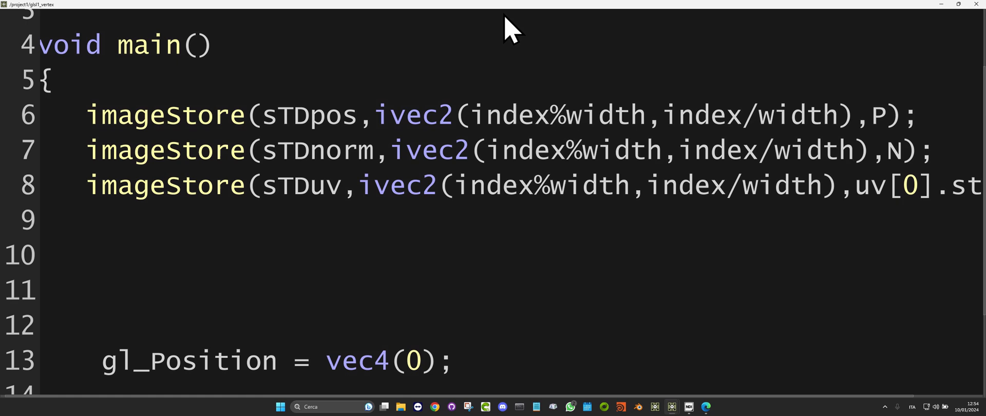
Step: Shrink the shader editor window and check the compile errors reported in glsl1_info
left_click_drag(508, 5, 419, 335)
left_click_drag(441, 176, 116, 112)
middle_click_drag(554, 264, 352, 238)
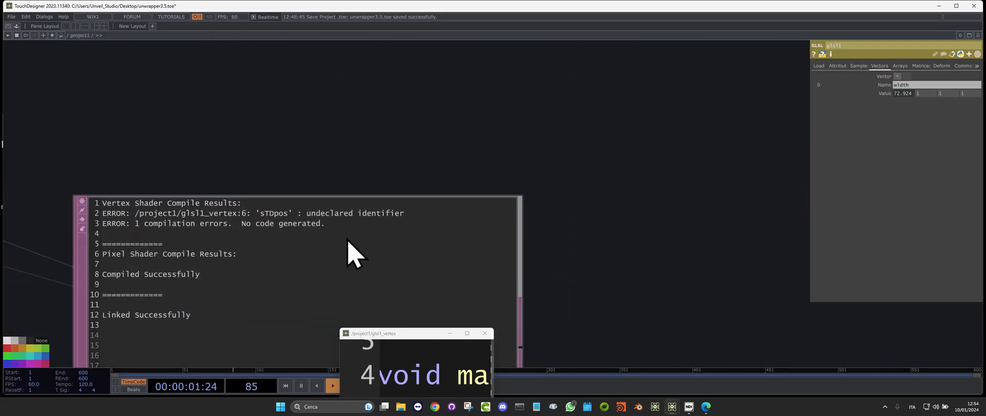
left_click_drag(272, 141, 673, 154)
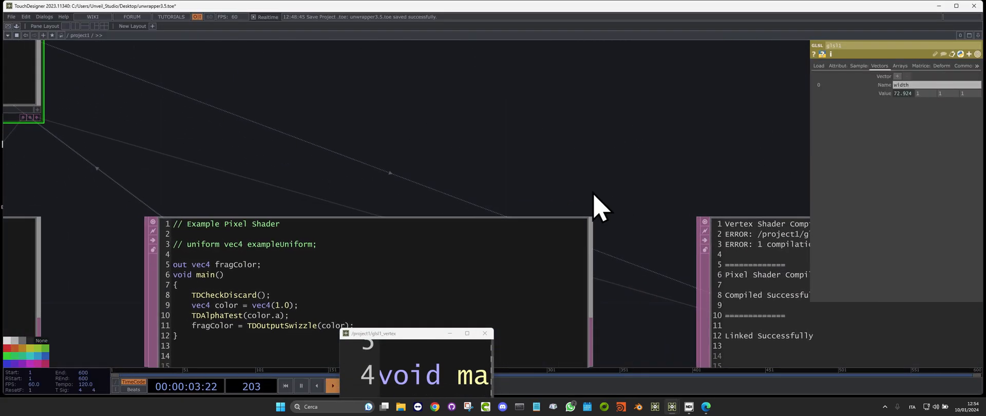
scroll(592, 193, "down", 4)
scroll(593, 193, "down", 3)
left_click_drag(588, 193, 321, 318)
scroll(328, 317, "down", 5)
scroll(440, 132, "down", 2)
scroll(441, 134, "down", 1)
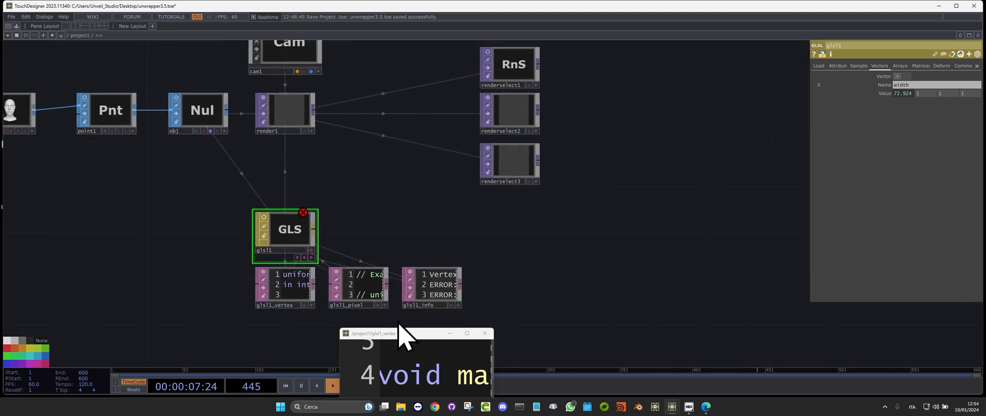
Step: Return to the vertex shader code and make the sTDpos imageStore call store vec4(P,index)
left_click(466, 334)
left_click(466, 334)
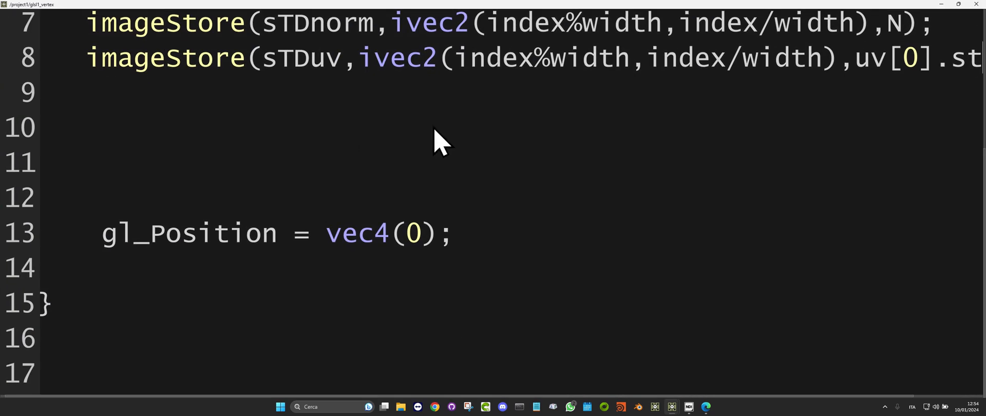
scroll(677, 185, "down", 2, "ctrl")
scroll(632, 119, "down", 1, "ctrl")
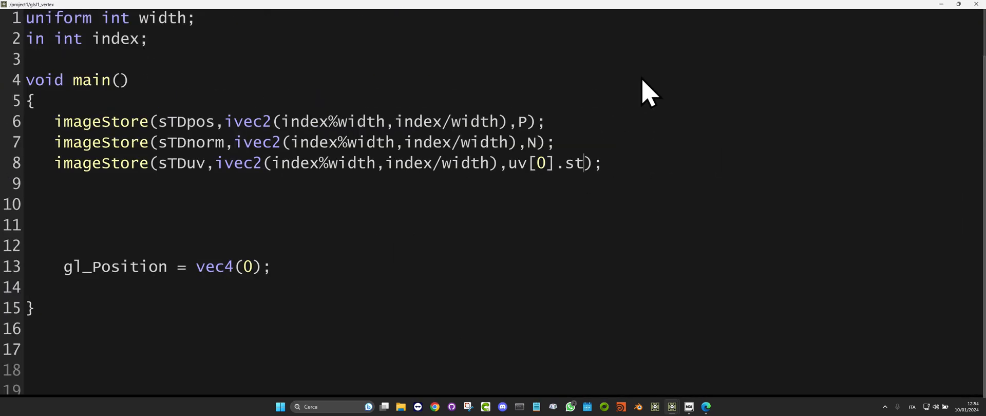
scroll(332, 170, "up", 1, "ctrl")
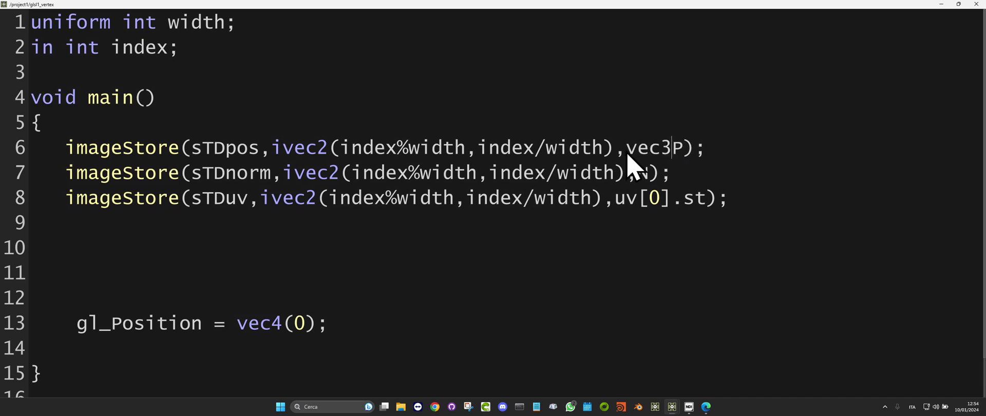
type("(P,index")
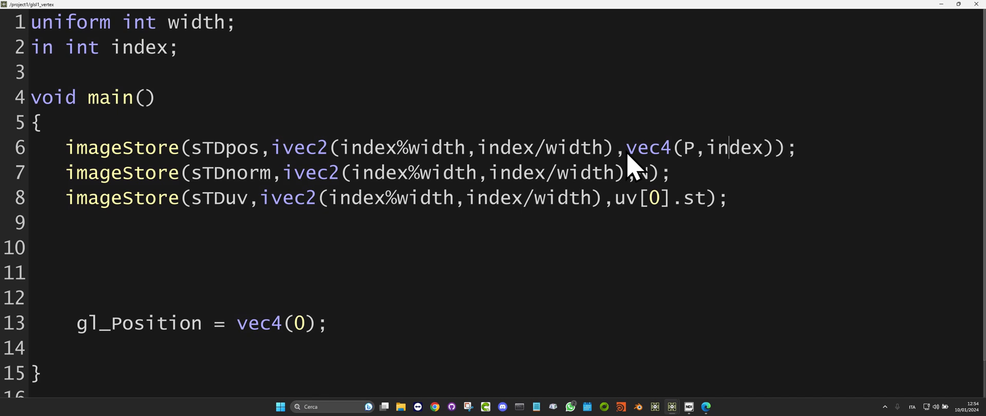
Step: Store vec4(N,index) in the sTDnorm call and vec4(uv[0].st,0,index) in the sTDuv call
left_click_drag(627, 149, 774, 158)
key("ctrl+c")
double_click(644, 174)
key("ctrl+v")
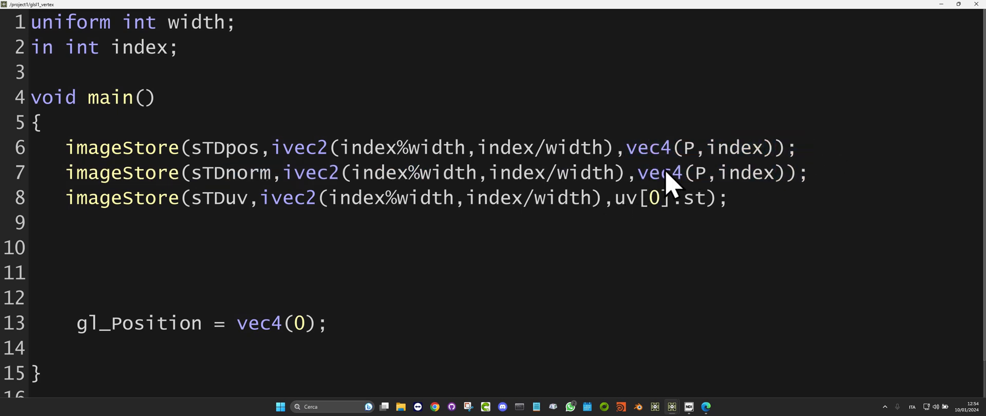
double_click(701, 177)
type("Nvec4")
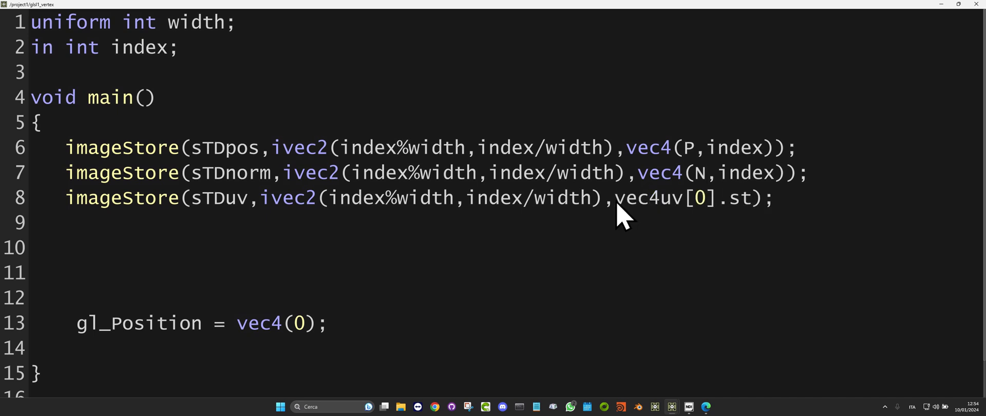
type("(")
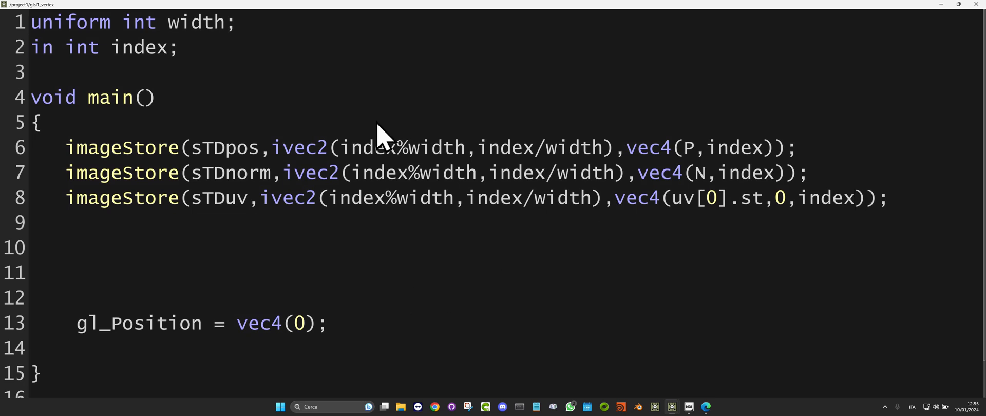
Step: Shrink the code editor, display renderselect1 as points, and show it in an enlarged floating viewer with the head framed
double_click(410, 4)
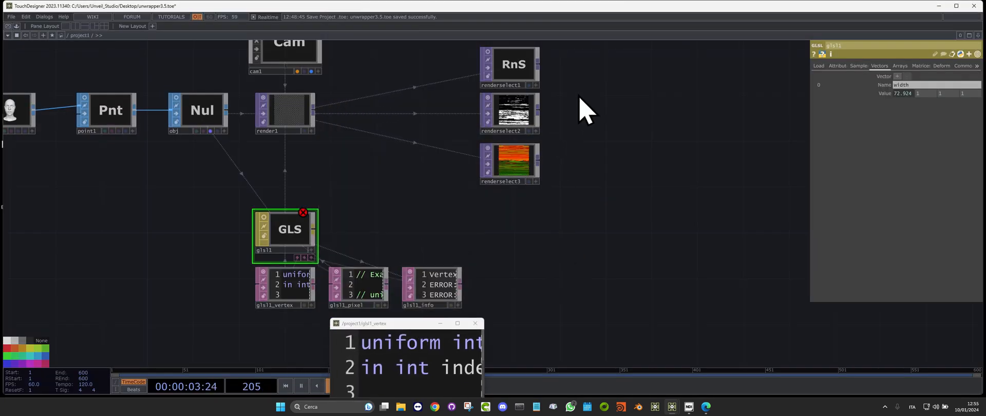
scroll(469, 132, "up", 5)
scroll(560, 132, "down", 5)
left_click_drag(370, 170, 457, 125)
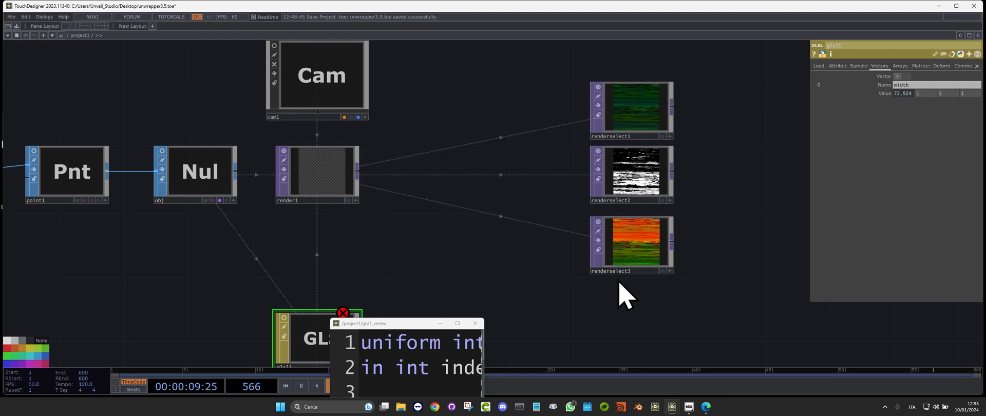
right_click(652, 121)
left_click(653, 119)
right_click(655, 112)
left_click(670, 118)
left_click_drag(682, 127, 902, 371)
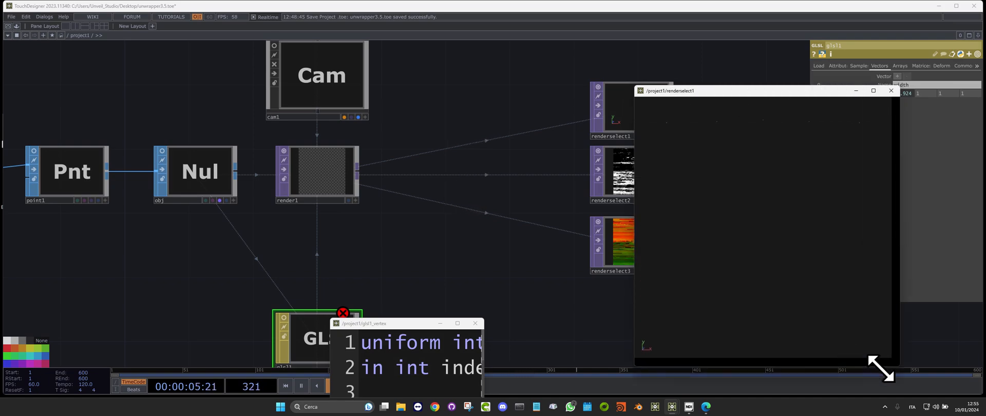
left_click_drag(759, 210, 769, 232)
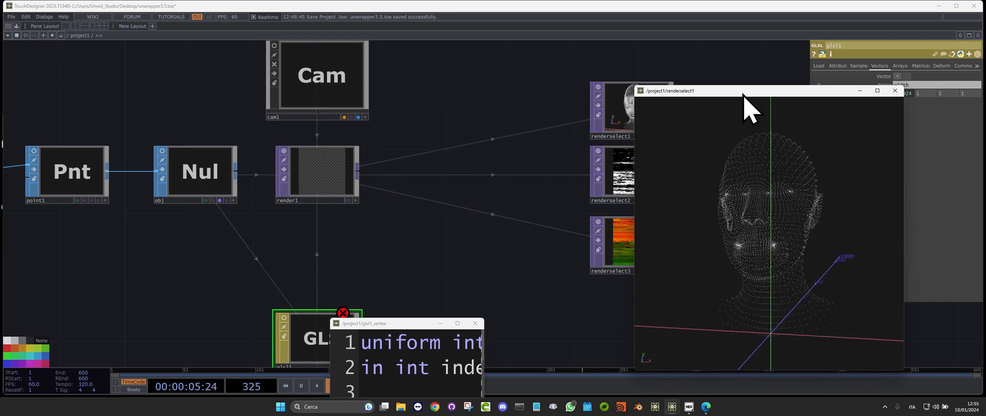
Step: Examine the renderselect2 and renderselect3 outputs beside the renderselect1 point view, and close its floating viewer
left_click_drag(744, 91, 414, 101)
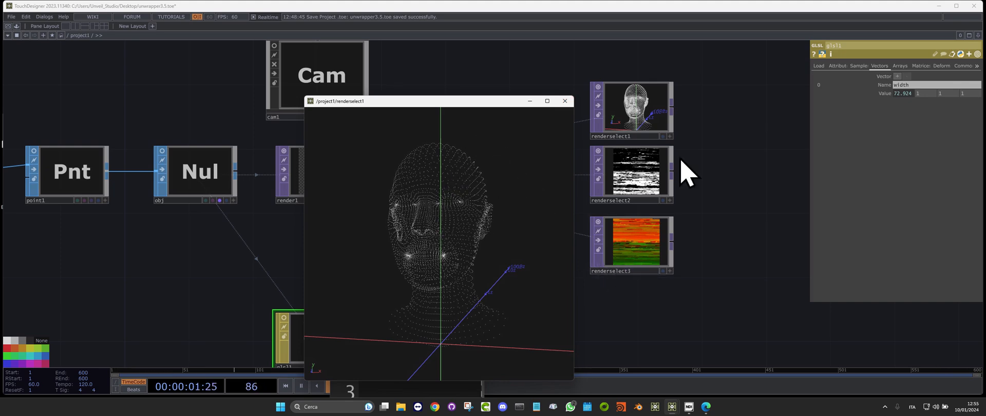
scroll(640, 244, "up", 3)
scroll(642, 246, "up", 2)
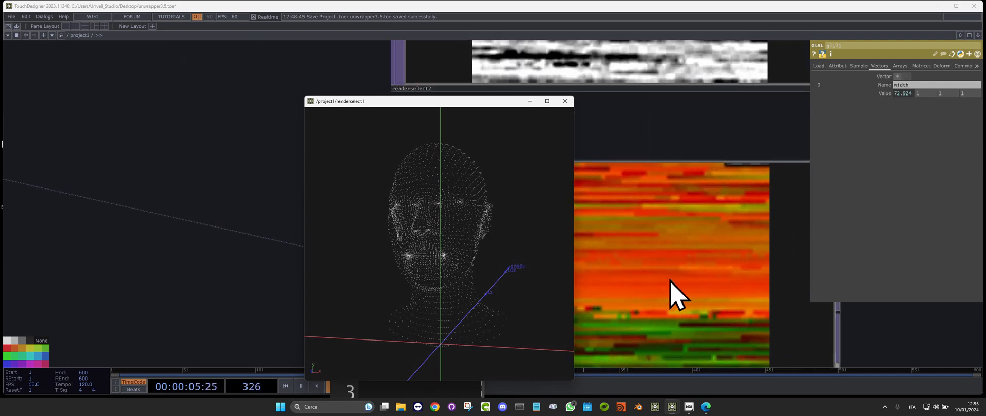
scroll(661, 303, "down", 2)
left_click(565, 101)
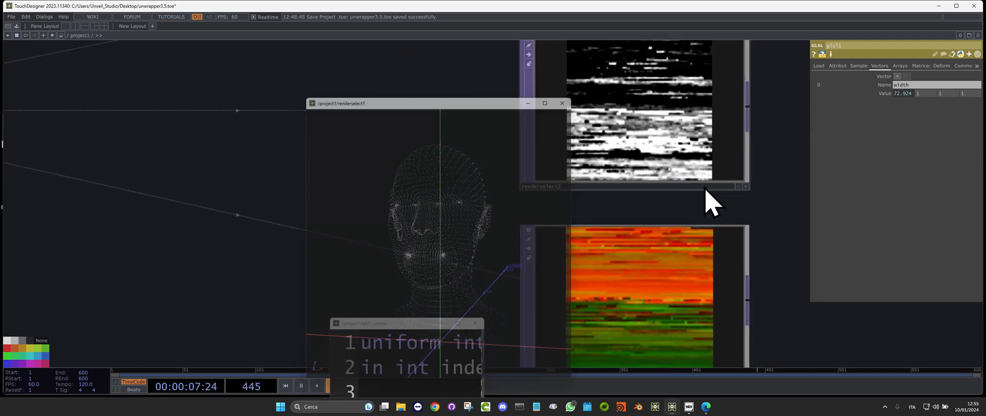
Step: Open renderselect3 in a floating viewer, display it as points, frame the points and enlarge the window
scroll(601, 287, "down", 2)
right_click(657, 239)
left_click(668, 280)
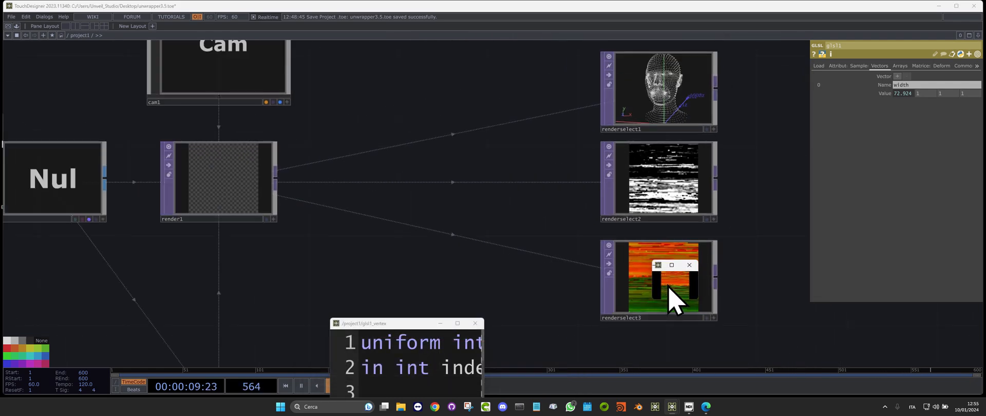
left_click_drag(654, 300, 375, 352)
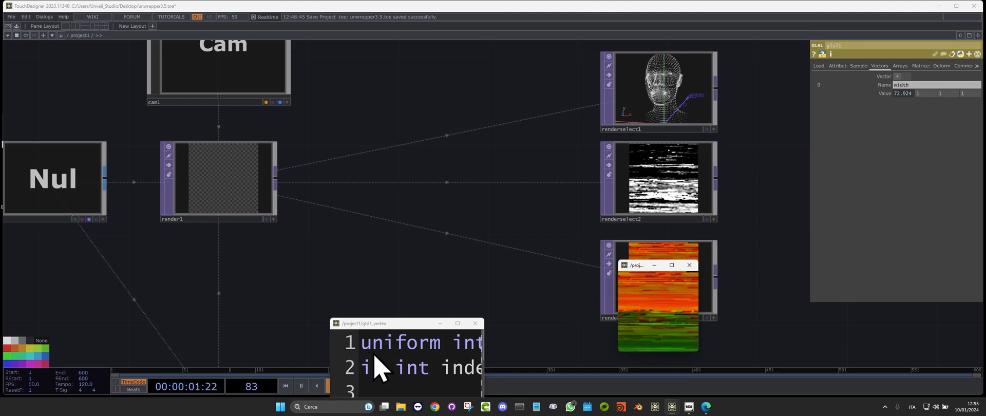
left_click_drag(641, 267, 505, 138)
right_click(521, 174)
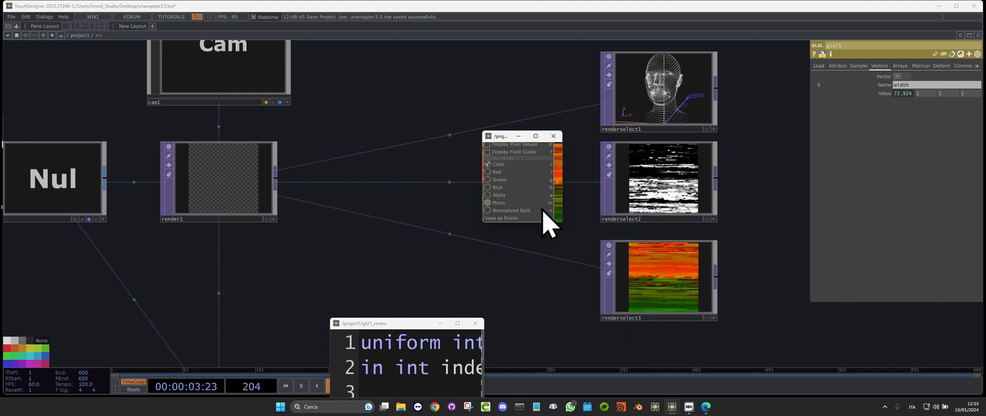
left_click(526, 220)
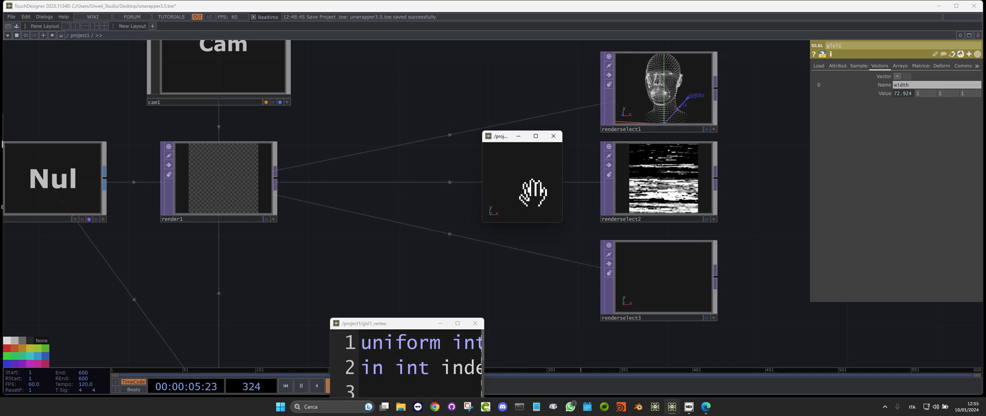
key("h")
left_click_drag(564, 222, 898, 387)
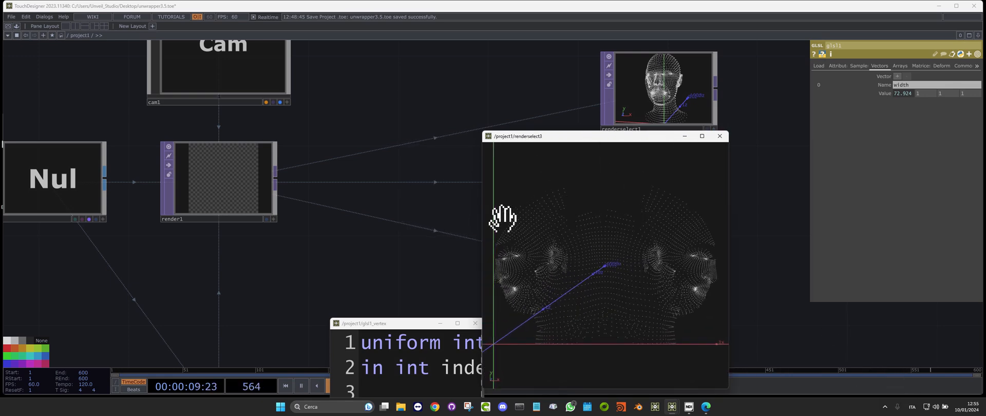
scroll(520, 200, "up", 5)
scroll(545, 201, "down", 5)
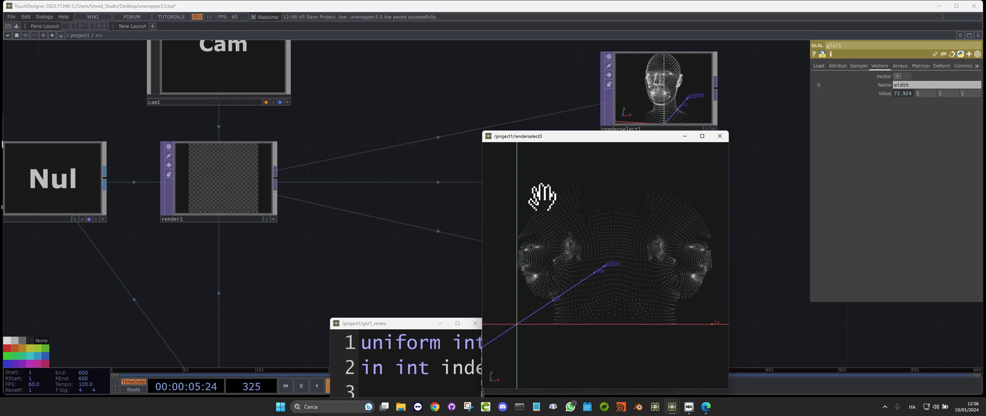
Step: Move head2 away from point1 to make room between them and check head2's point and vertex information
left_click_drag(217, 274, 441, 212)
scroll(354, 249, "down", 4)
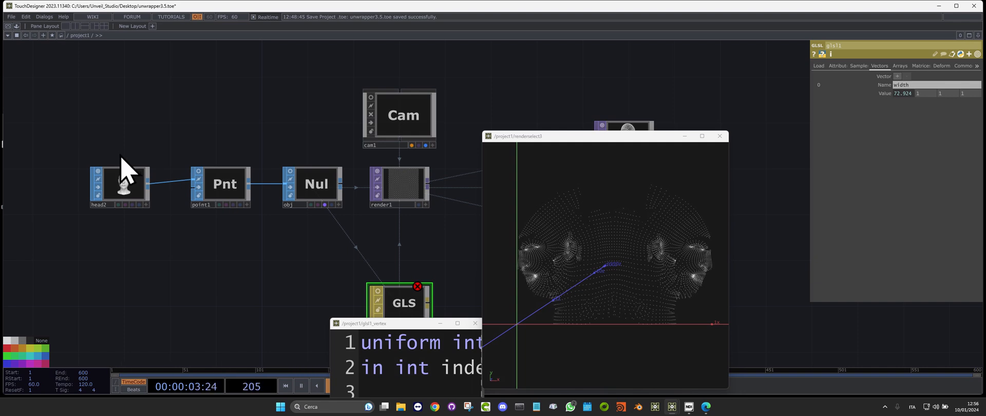
left_click_drag(125, 190, 79, 180)
middle_click_drag(79, 180, 102, 190)
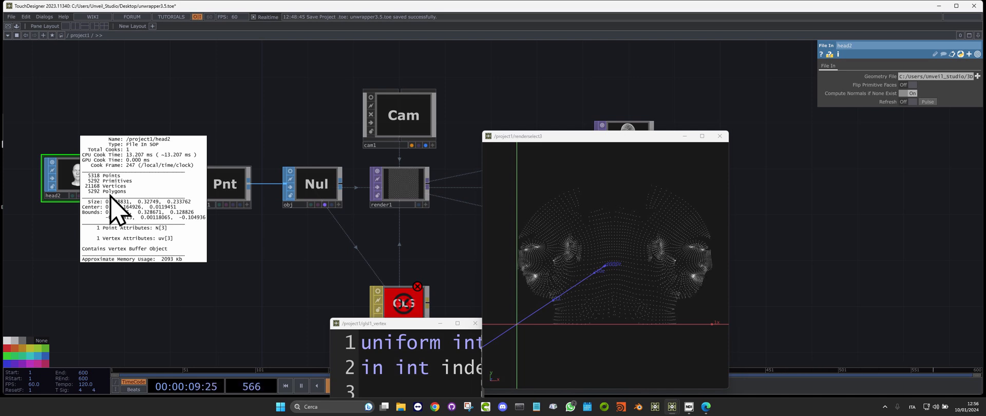
middle_click_drag(117, 208, 132, 88)
Step: Insert a Facet SOP between head2 and point1 and turn on Unique Points
right_click(133, 178)
left_click(146, 171)
left_click(77, 113)
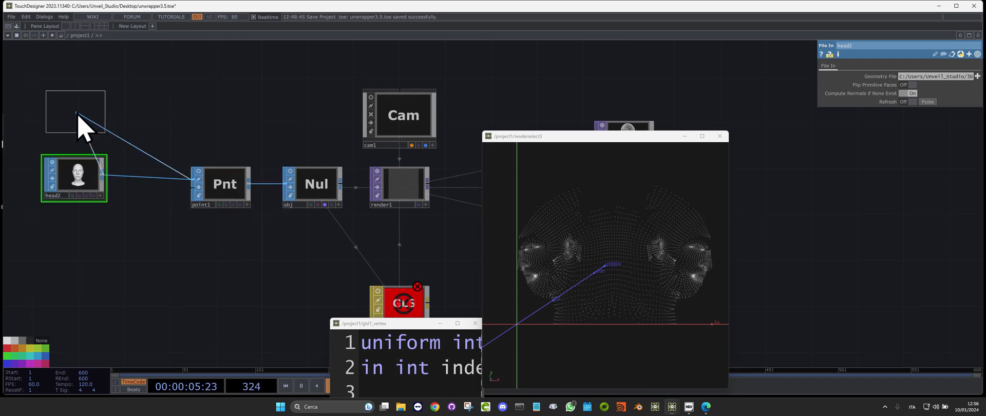
left_click(153, 194)
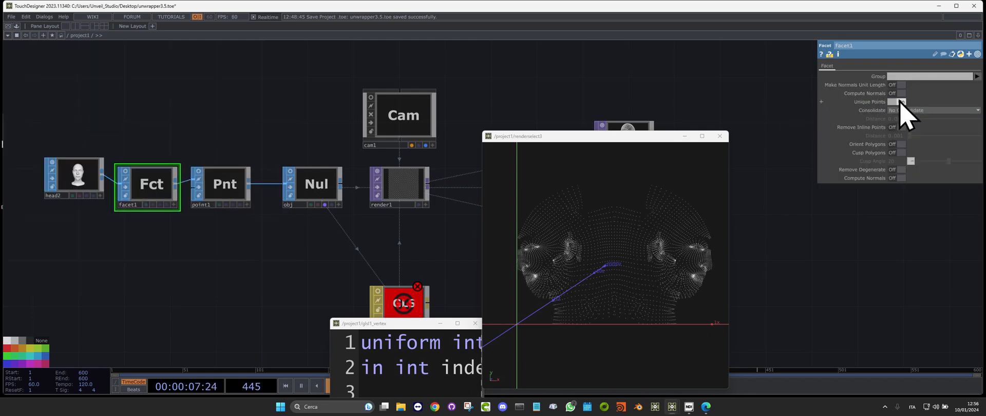
left_click(902, 102)
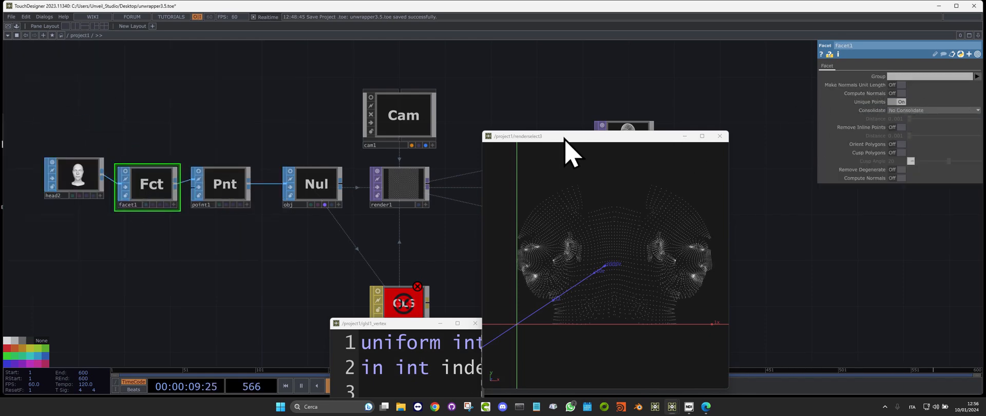
Step: Check facet1's point information and compare the Render Select outputs with the floating point view
middle_click(165, 185)
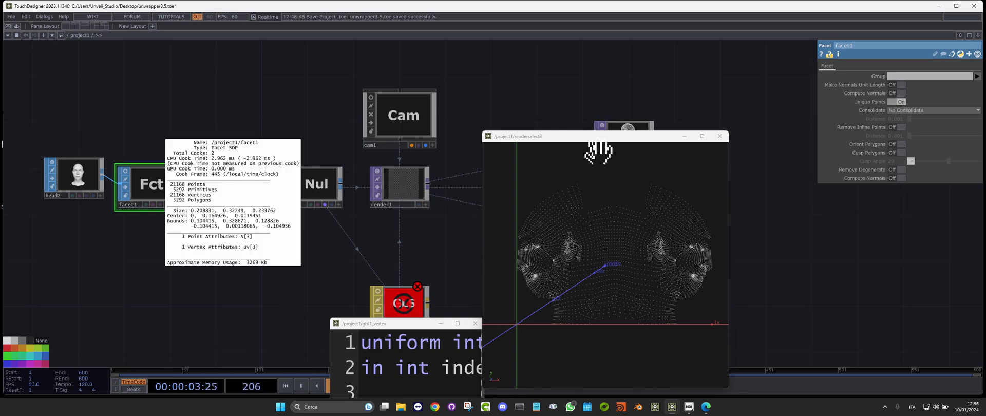
left_click_drag(610, 142, 428, 193)
scroll(633, 154, "up", 5)
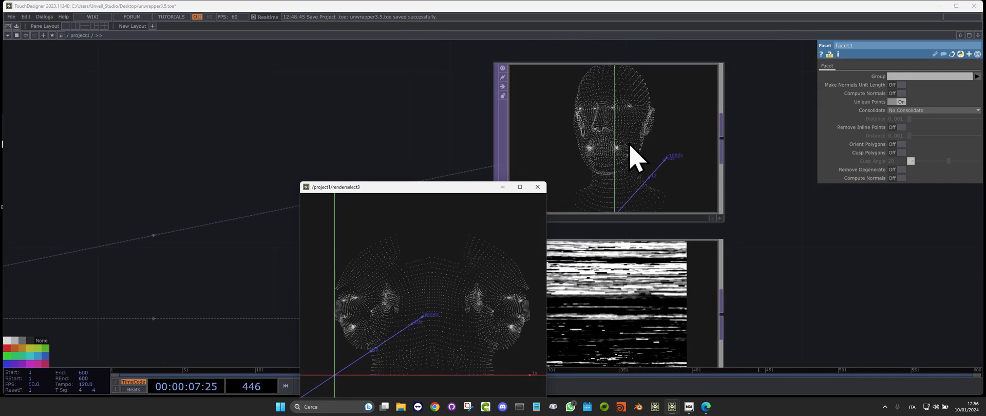
scroll(630, 146, "down", 3)
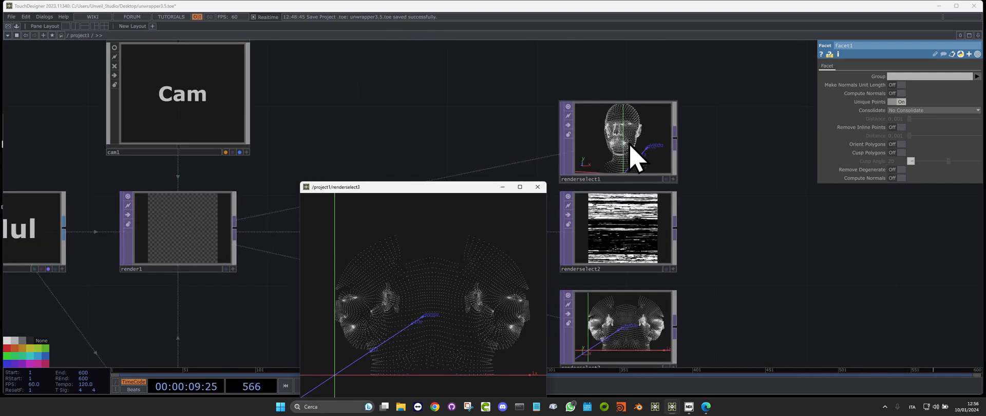
scroll(452, 161, "down", 3)
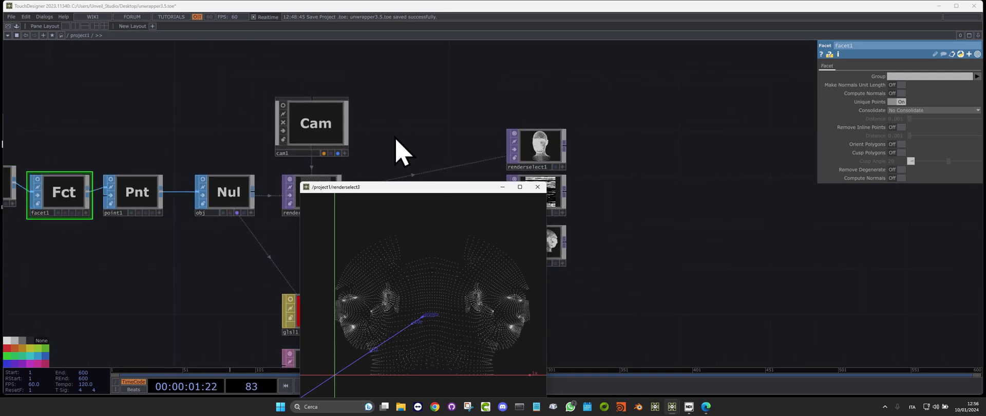
Step: Bypass facet1 and close the floating renderselect3 viewer
left_click(50, 201)
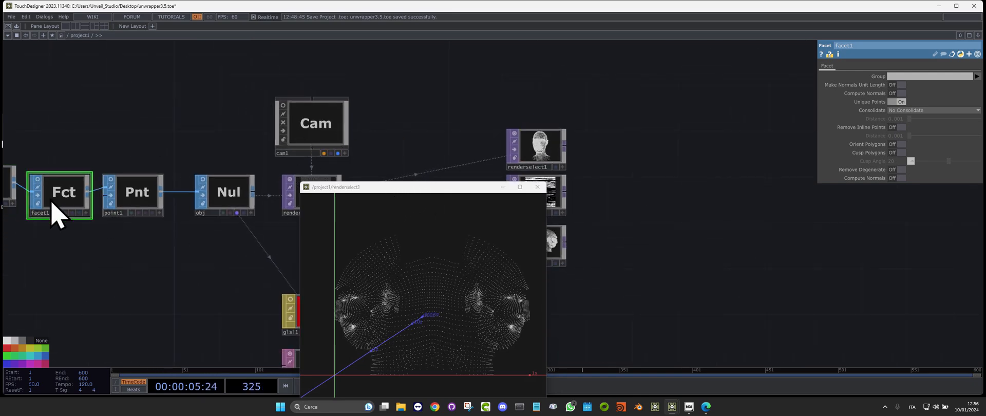
left_click_drag(122, 97, 259, 119)
left_click_drag(232, 206, 227, 194)
left_click(208, 189)
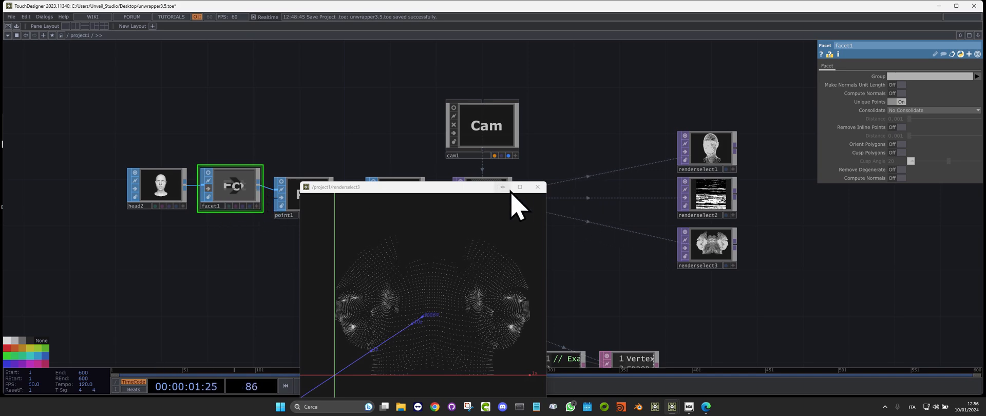
left_click(538, 187)
left_click_drag(593, 252, 464, 168)
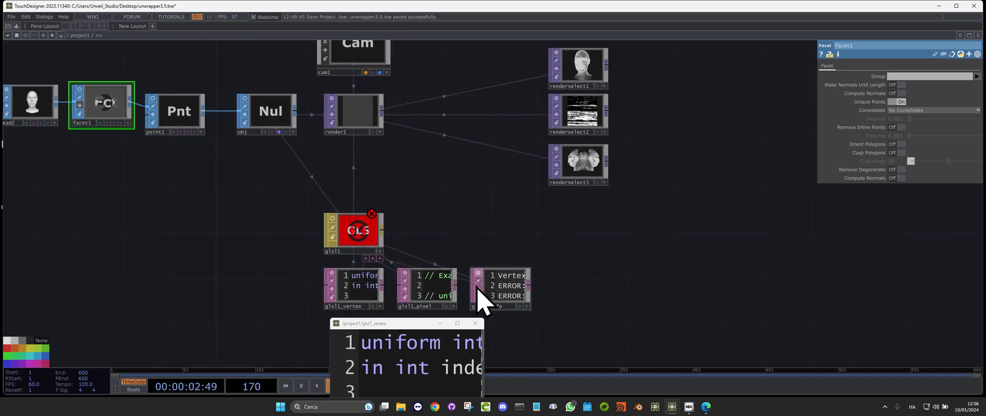
Step: Close the floating glsl1_vertex viewer and review the Render Select outputs and the vertex shader's imageStore code
left_click(475, 324)
left_click_drag(536, 187, 618, 257)
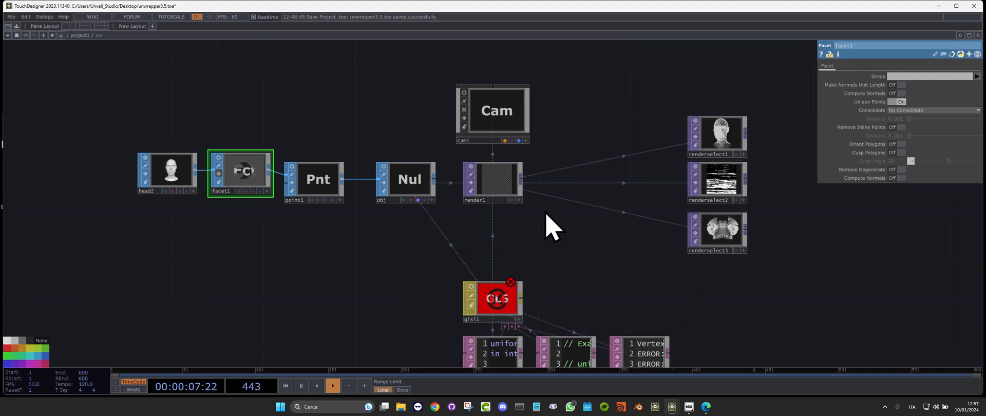
scroll(720, 185, "up", 10)
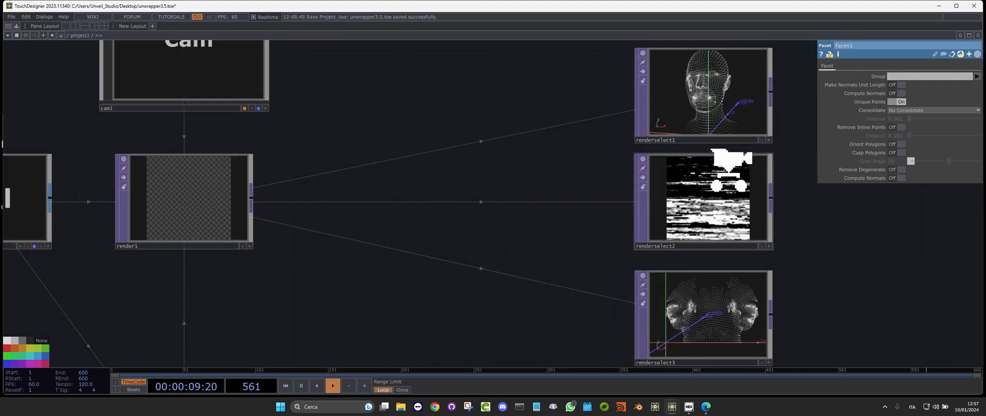
scroll(679, 216, "down", 10)
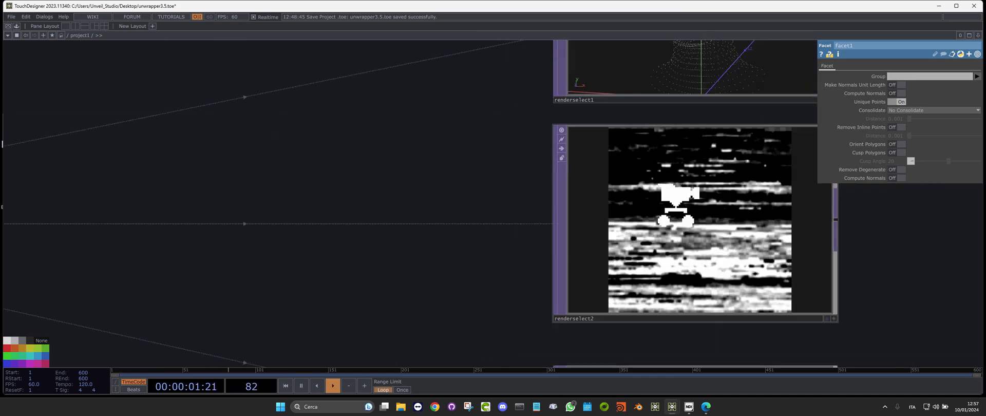
left_click_drag(533, 279, 530, 112)
scroll(338, 300, "up", 8)
scroll(470, 210, "up", 4)
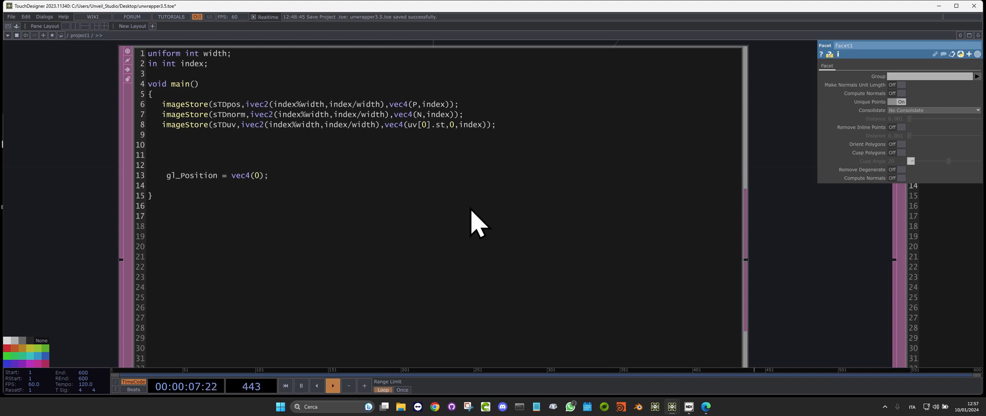
scroll(471, 209, "down", 10)
left_click_drag(482, 223, 705, 381)
Step: Check the geometry information of obj and the texture information of renderselect2 and renderselect1
middle_click(546, 144)
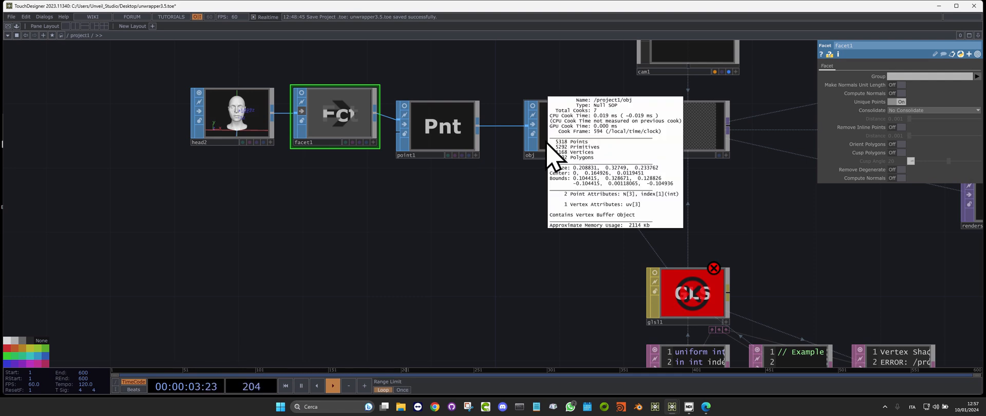
left_click_drag(667, 193, 400, 224)
left_click(570, 168)
middle_click(564, 169)
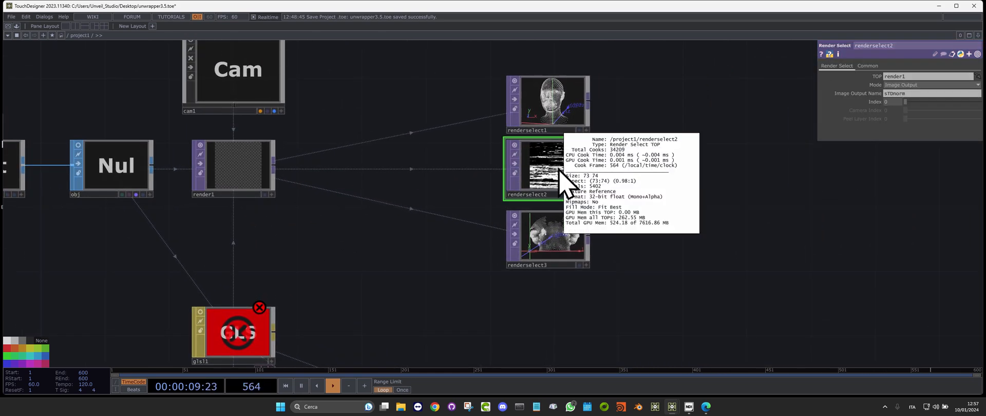
middle_click(548, 109)
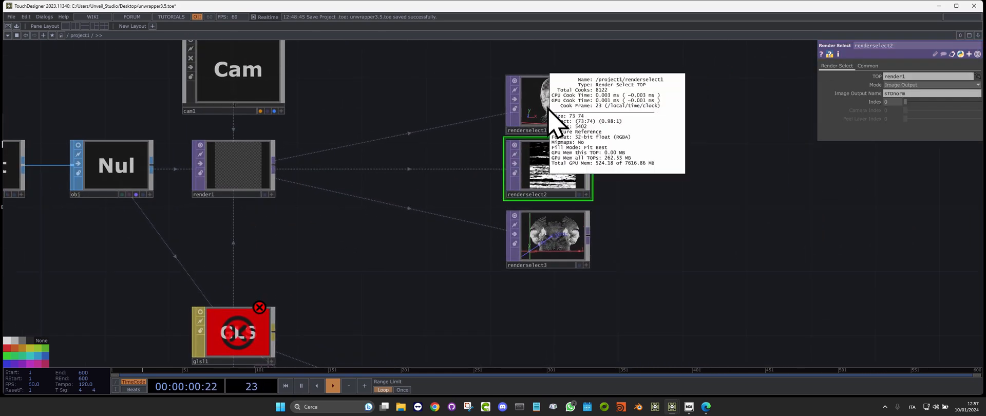
Step: Set the format of render1's sTDnorm image output to 32-bit float (RGBA)
left_click(270, 164)
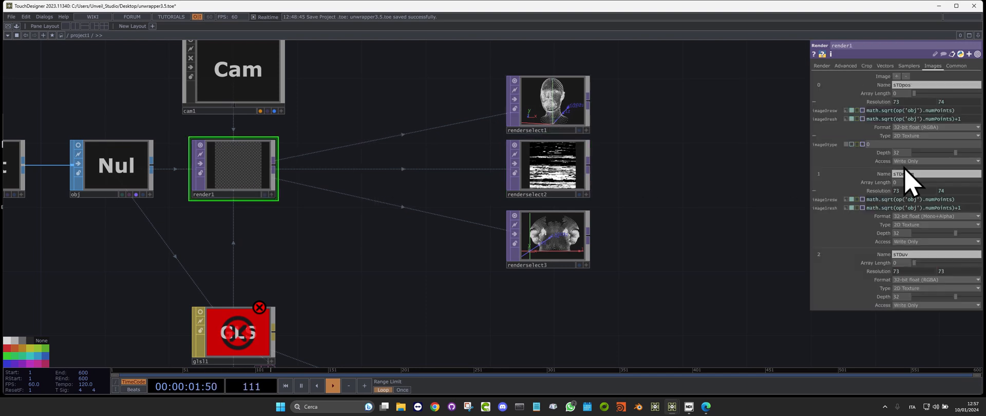
left_click(950, 217)
left_click(924, 61)
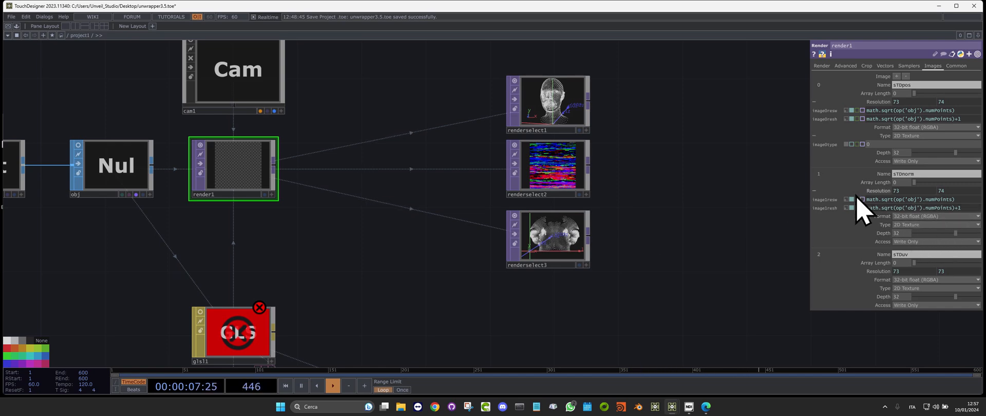
Step: Display renderselect2's normals as points in its viewer, home the view and orbit around the point cloud
scroll(552, 138, "up", 4)
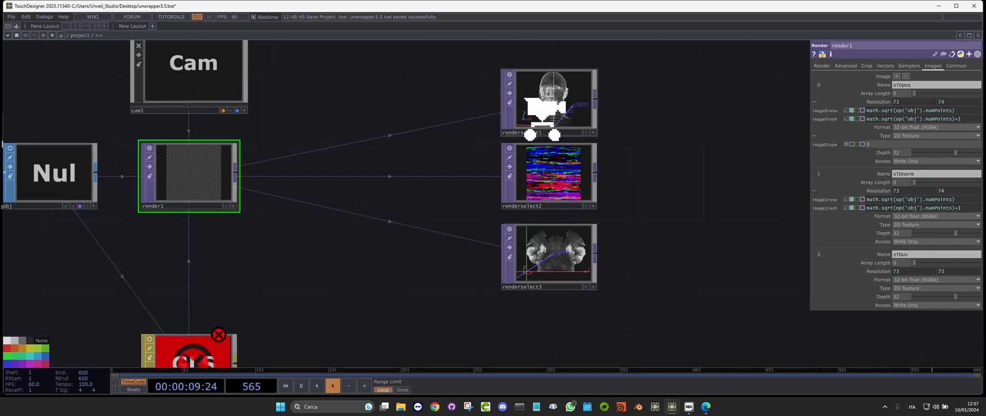
left_click(632, 271)
right_click(563, 203)
left_click(583, 289)
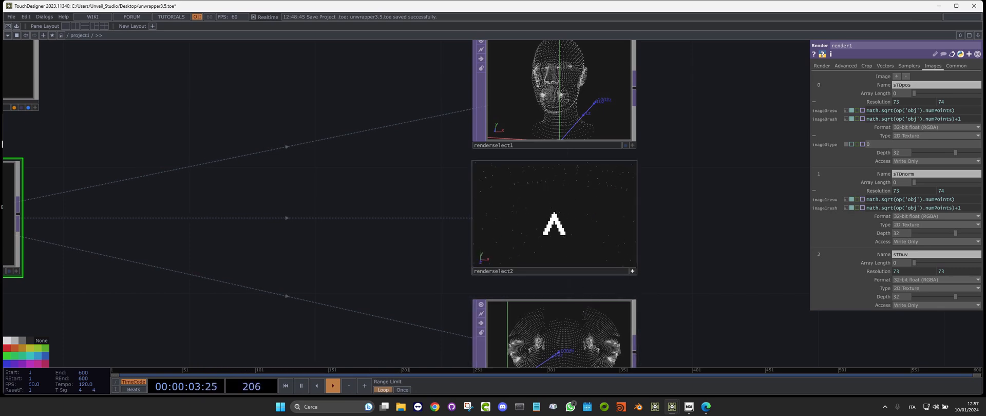
key("h")
left_click_drag(577, 212, 529, 224)
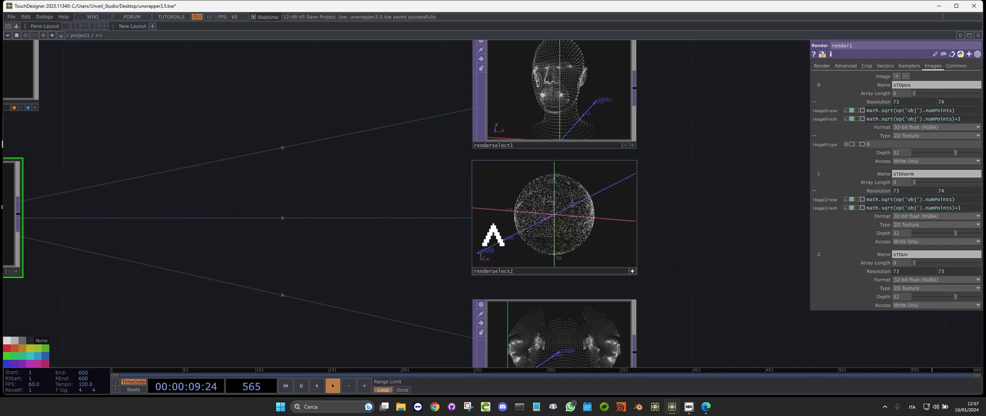
scroll(594, 276, "down", 3)
scroll(591, 176, "up", 5)
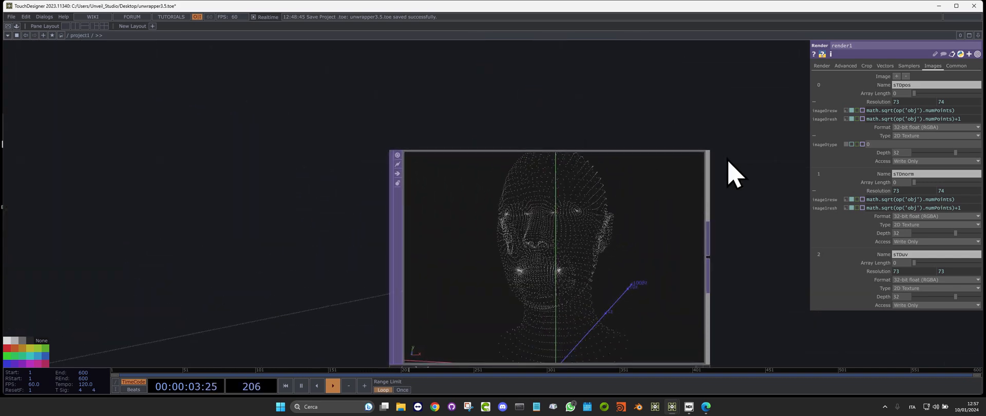
Step: Add a Torus SOP below facet1 and connect it to point1 in place of facet1
scroll(583, 236, "down", 5)
scroll(578, 242, "down", 1)
left_click_drag(437, 284, 410, 198)
left_click_drag(388, 240, 458, 168)
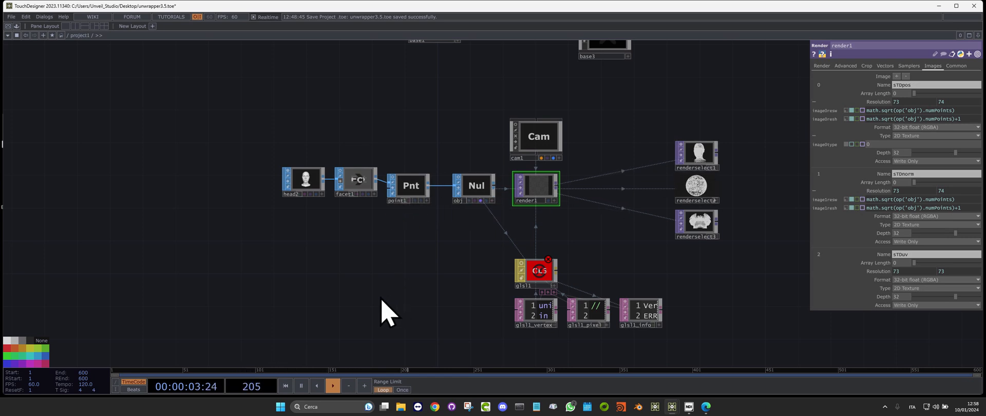
key("Tab")
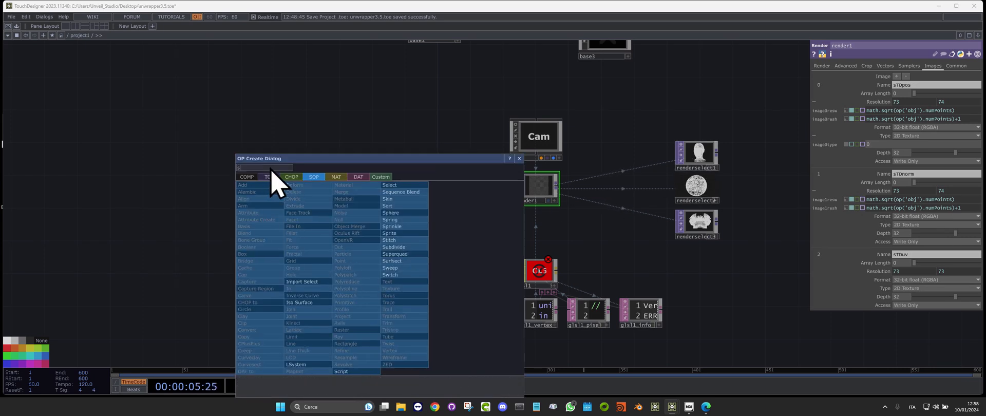
type("t")
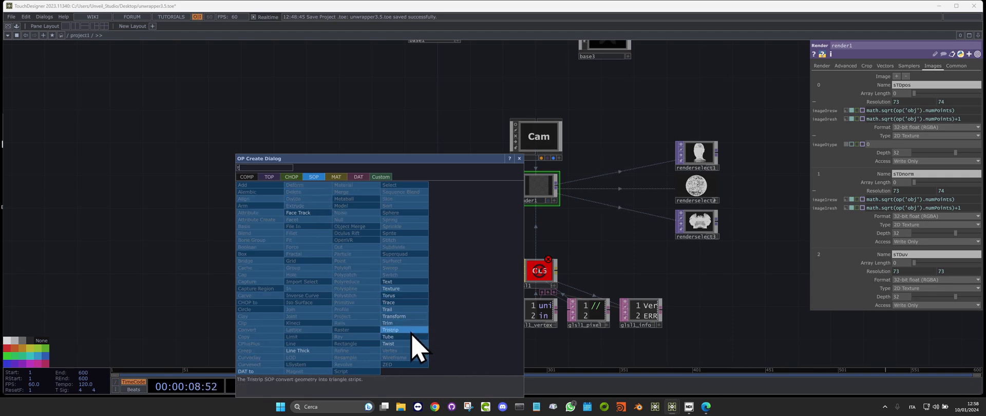
left_click(395, 296)
left_click(362, 221)
left_click_drag(370, 222, 398, 194)
scroll(739, 172, "up", 3)
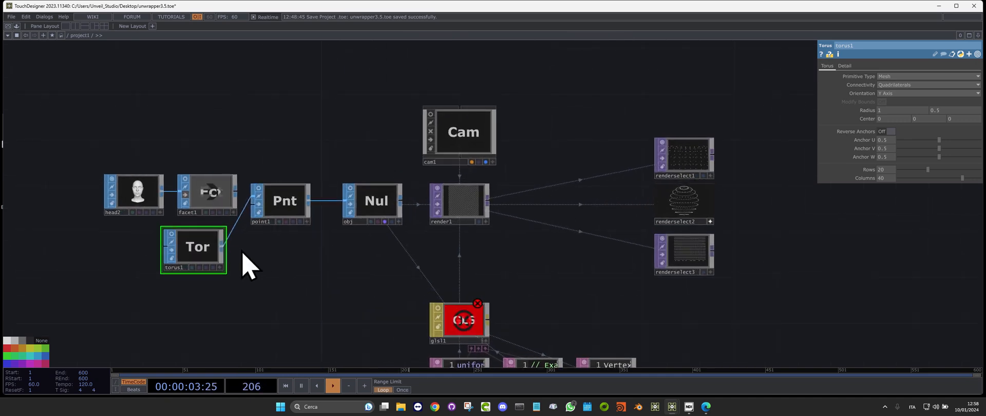
Step: Activate renderselect1's viewer and orbit around the torus points to examine the stored positions
scroll(742, 175, "up", 5)
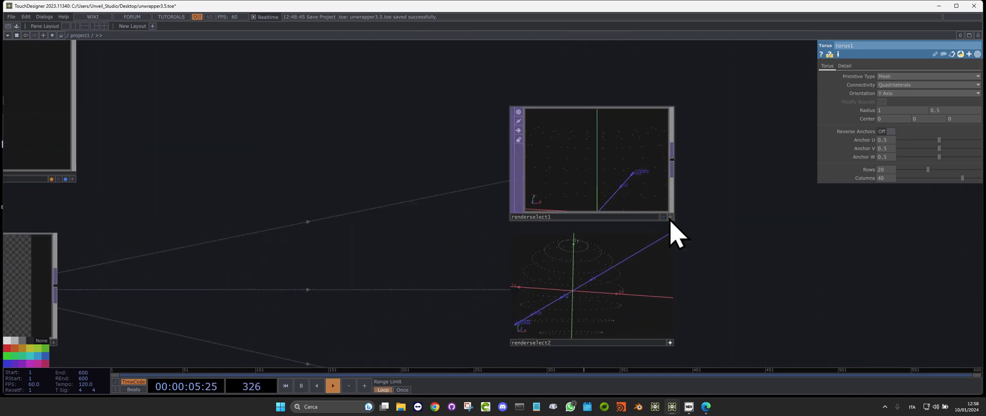
left_click(671, 217)
mouse_move(599, 176)
left_mouse_down()
mouse_move(537, 189)
mouse_move(599, 193)
mouse_move(590, 176)
mouse_move(606, 177)
left_mouse_up()
scroll(744, 205, "down", 8)
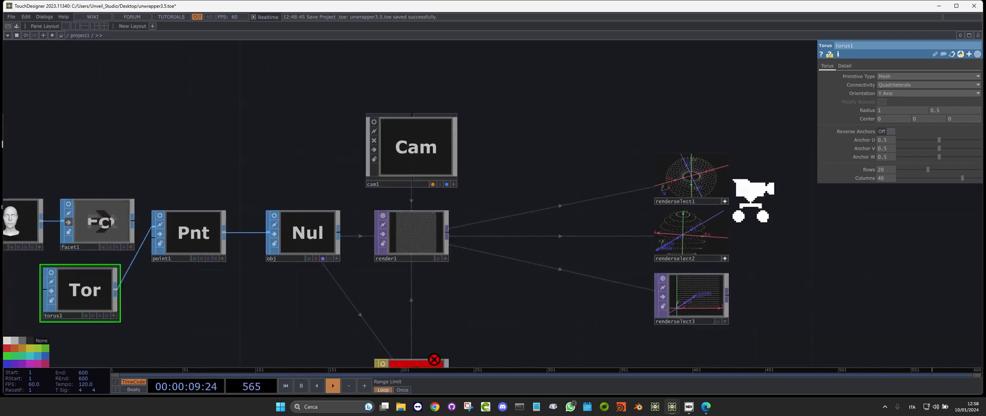
left_click_drag(564, 150, 551, 152)
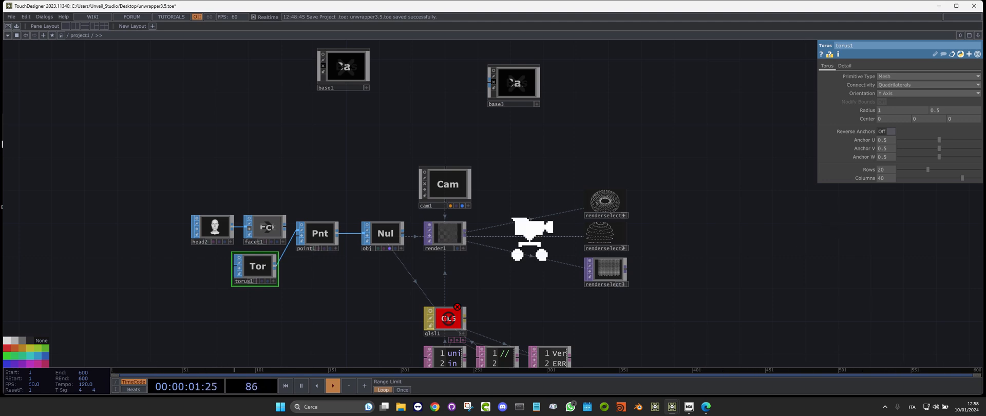
scroll(534, 255, "down", 3)
scroll(458, 245, "up", 2)
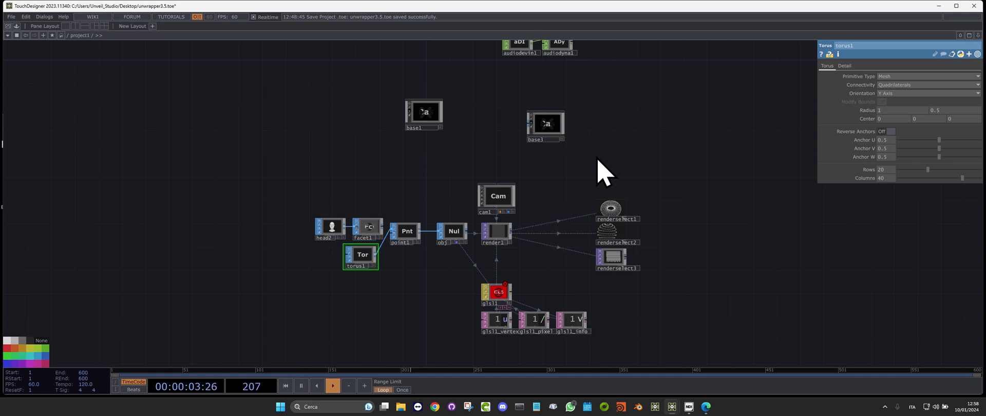
left_click_drag(465, 281, 379, 268)
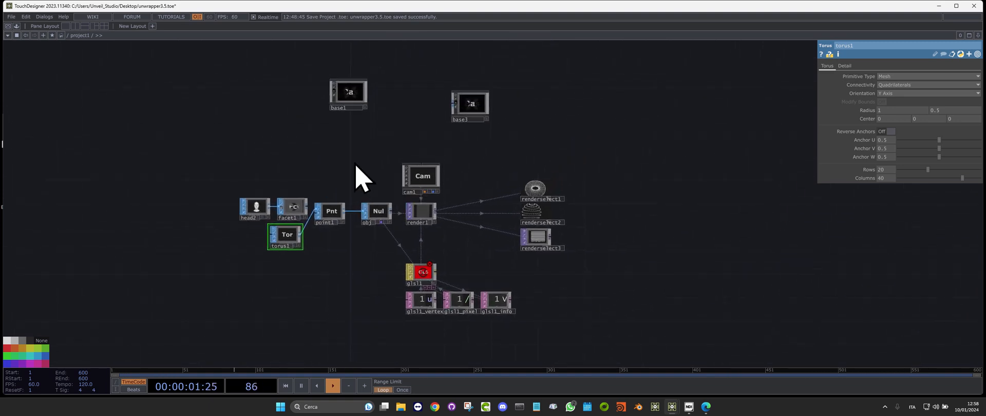
key("u")
key("i")
Step: Select the Movie File Out TOP moviefileout1 to show its recording parameters
left_click_drag(297, 74, 383, 307)
scroll(604, 229, "up", 4)
left_click(513, 223)
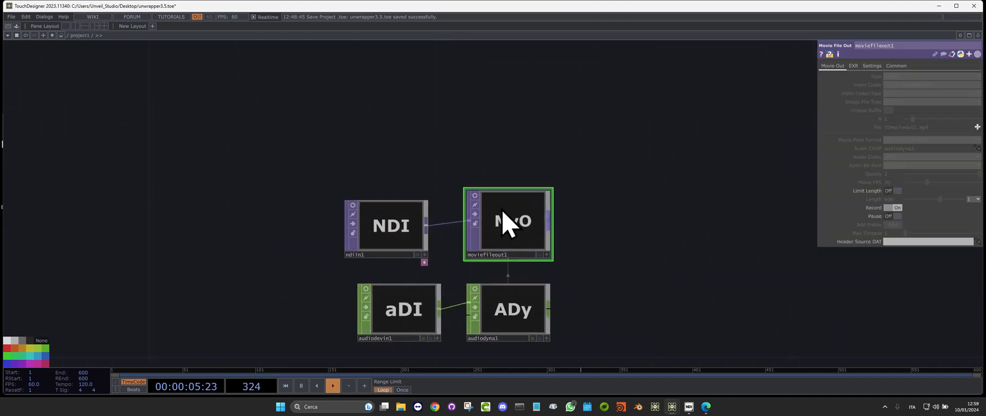